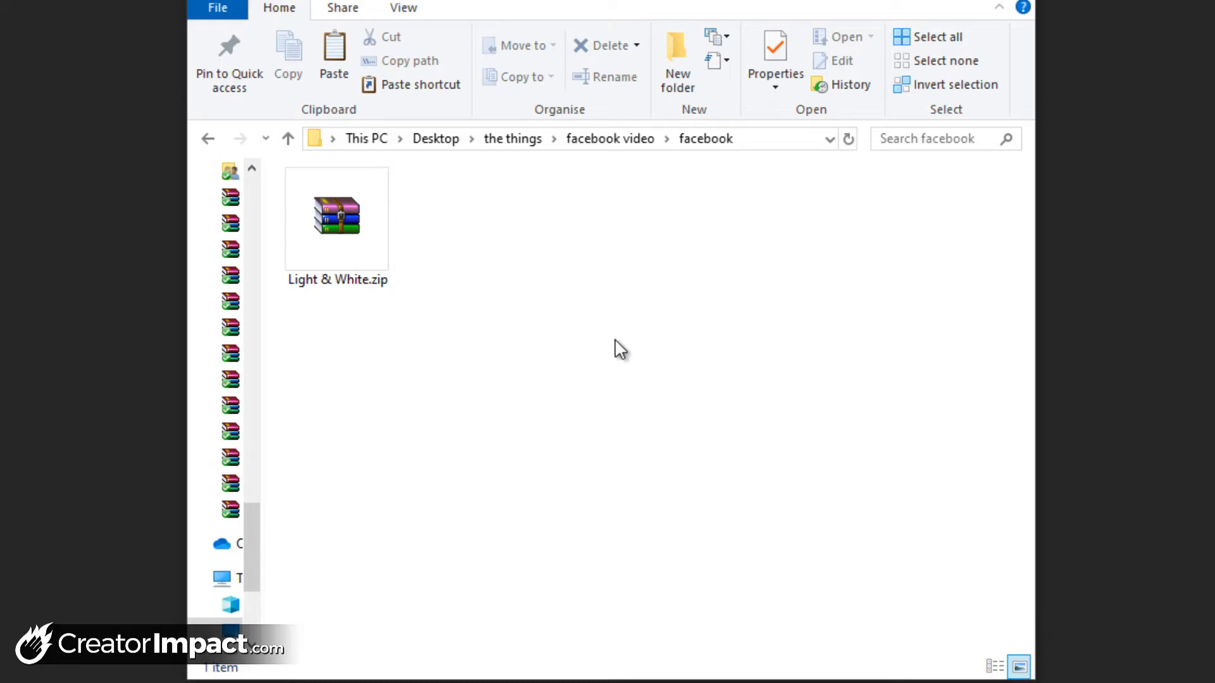
Extract the contents of Light & White.zip directly into the current facebook folder
{"action": "right_click", "coordinate": [341, 211]}
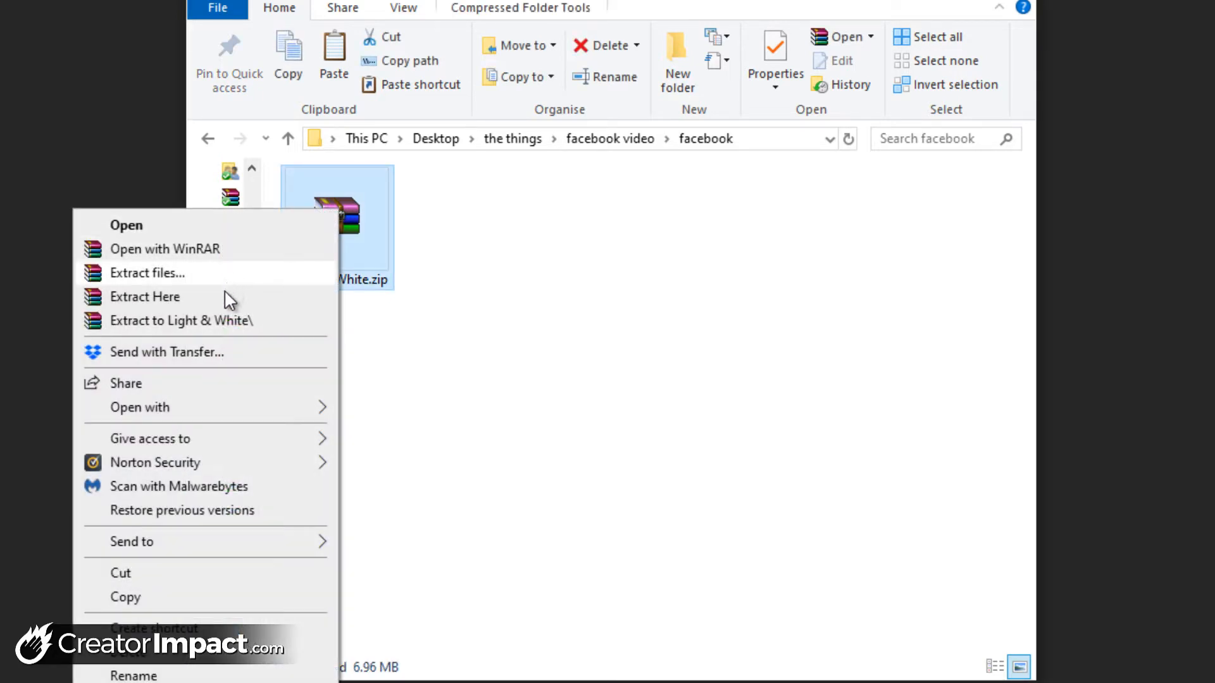
{"action": "left_click", "coordinate": [225, 307]}
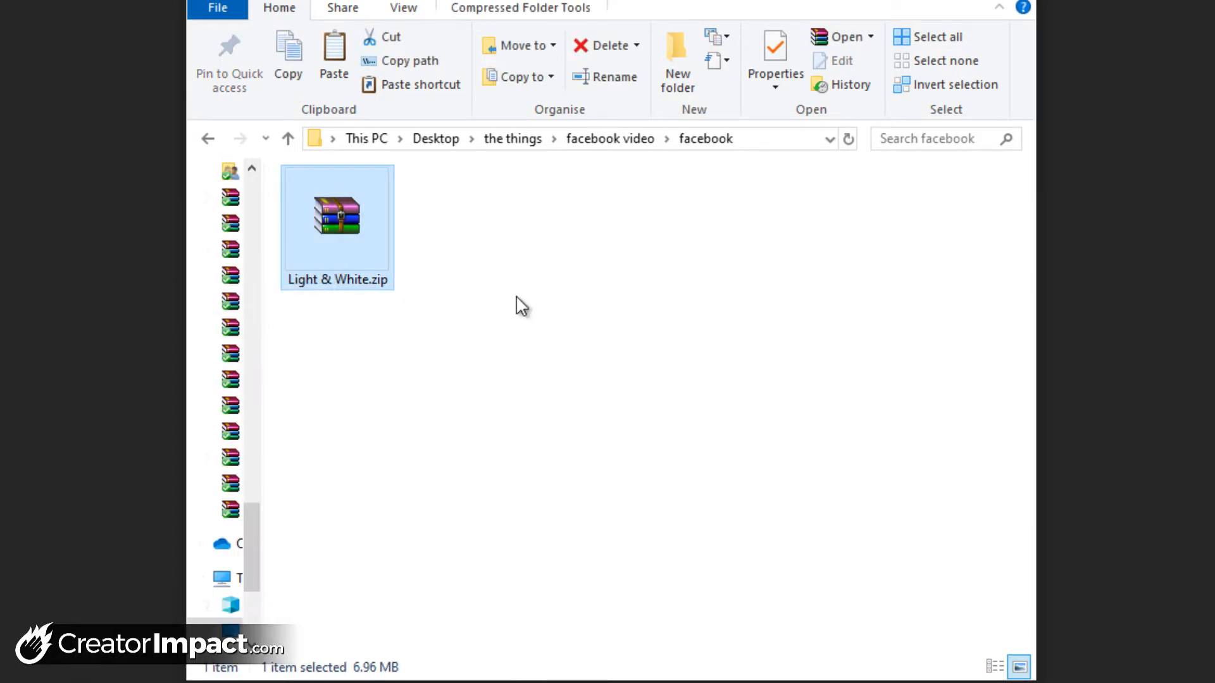
{"action": "left_click", "coordinate": [546, 345]}
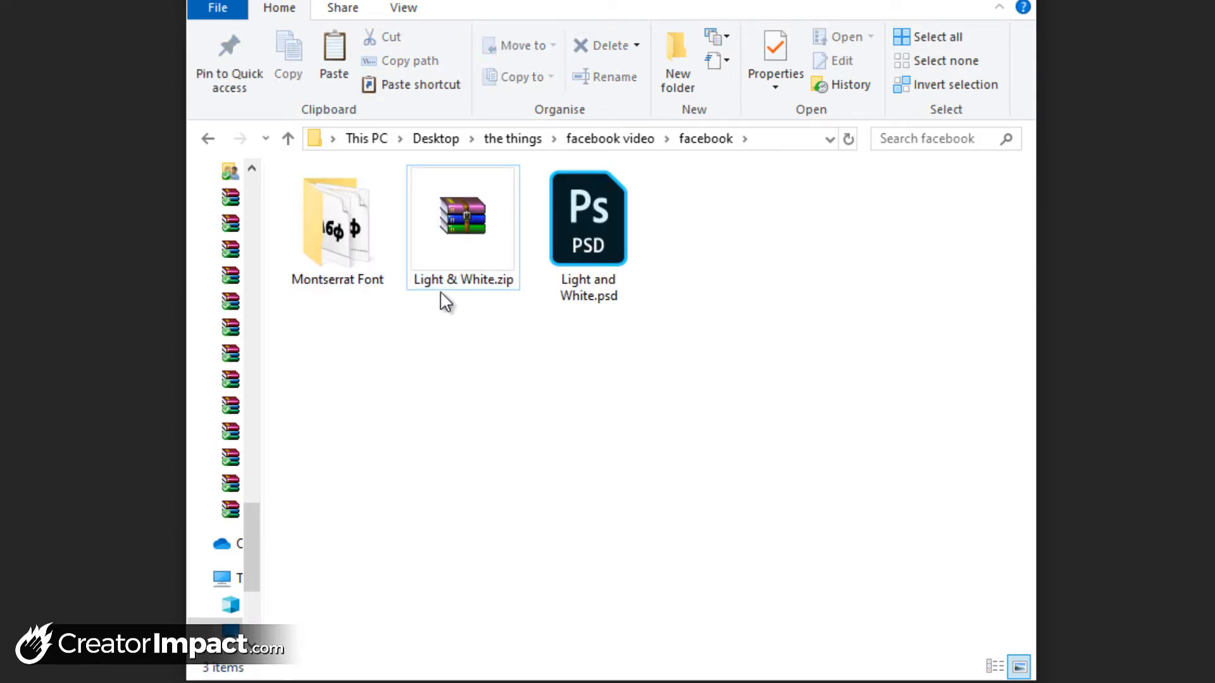
Install all the Montserrat .ttf files from the Montserrat Font folder, replacing every version that is already installed
{"action": "left_click", "coordinate": [594, 241]}
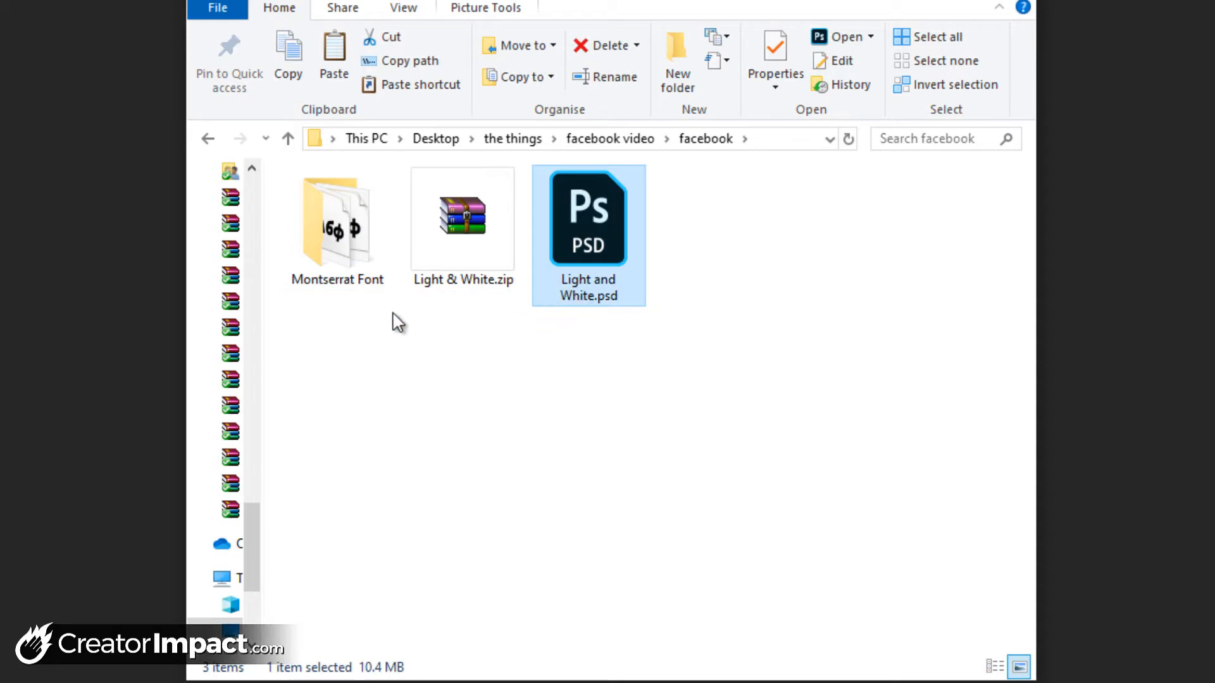
{"action": "left_click", "coordinate": [311, 246]}
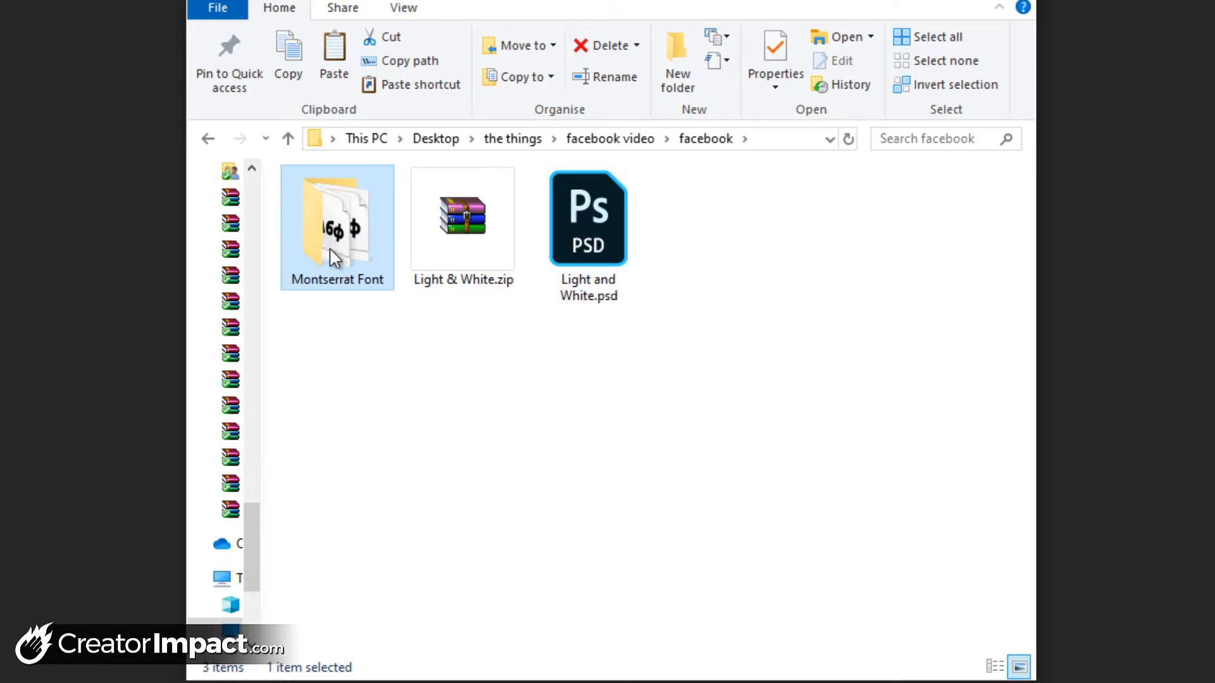
{"action": "double_click", "coordinate": [338, 223]}
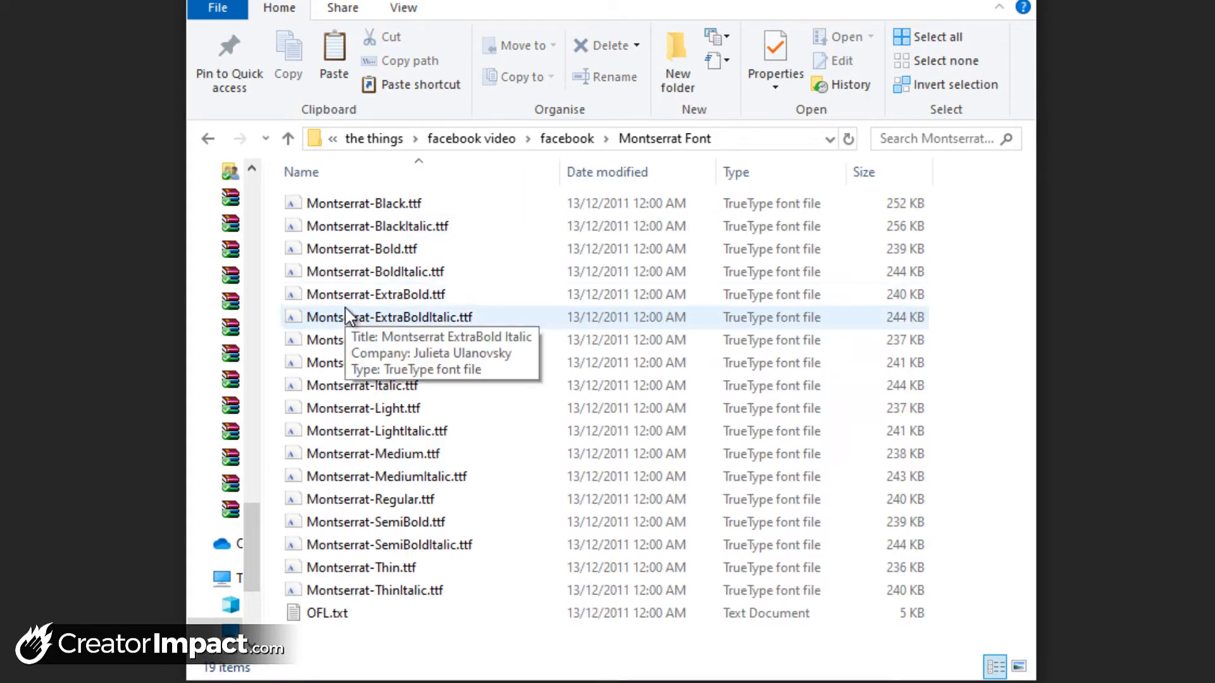
{"action": "left_click", "coordinate": [366, 595]}
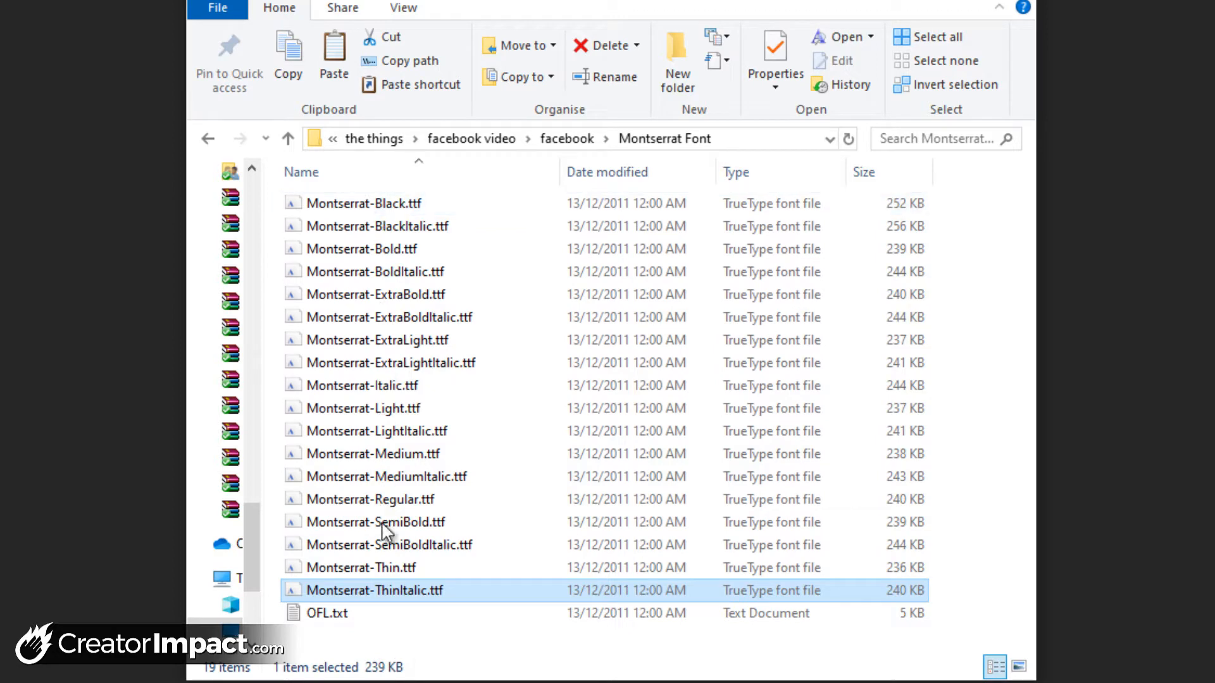
{"action": "left_click", "coordinate": [411, 590]}
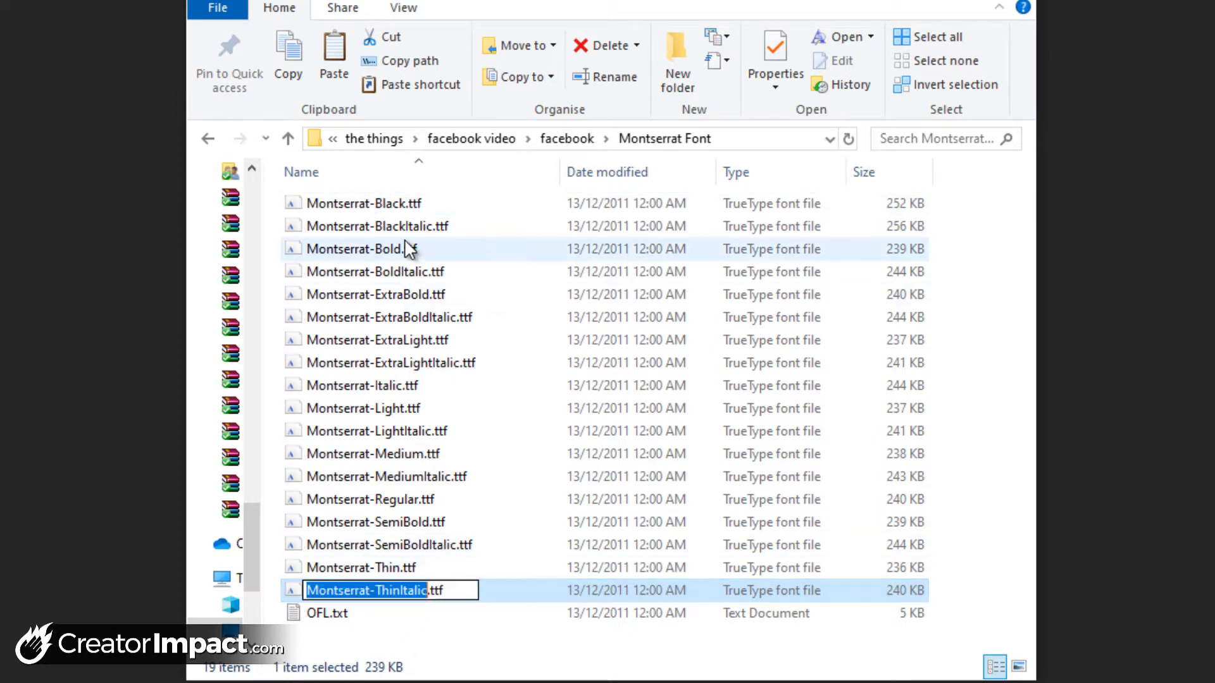
{"action": "left_click", "coordinate": [401, 207], "text": "shift"}
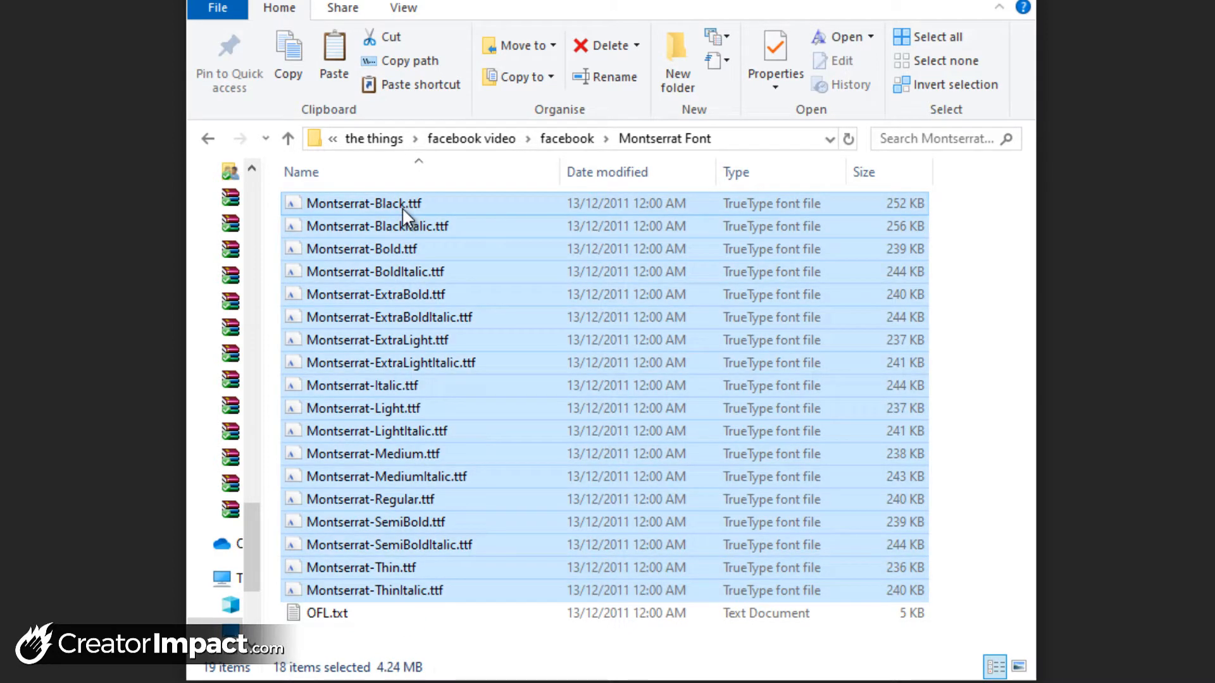
{"action": "right_click", "coordinate": [401, 207]}
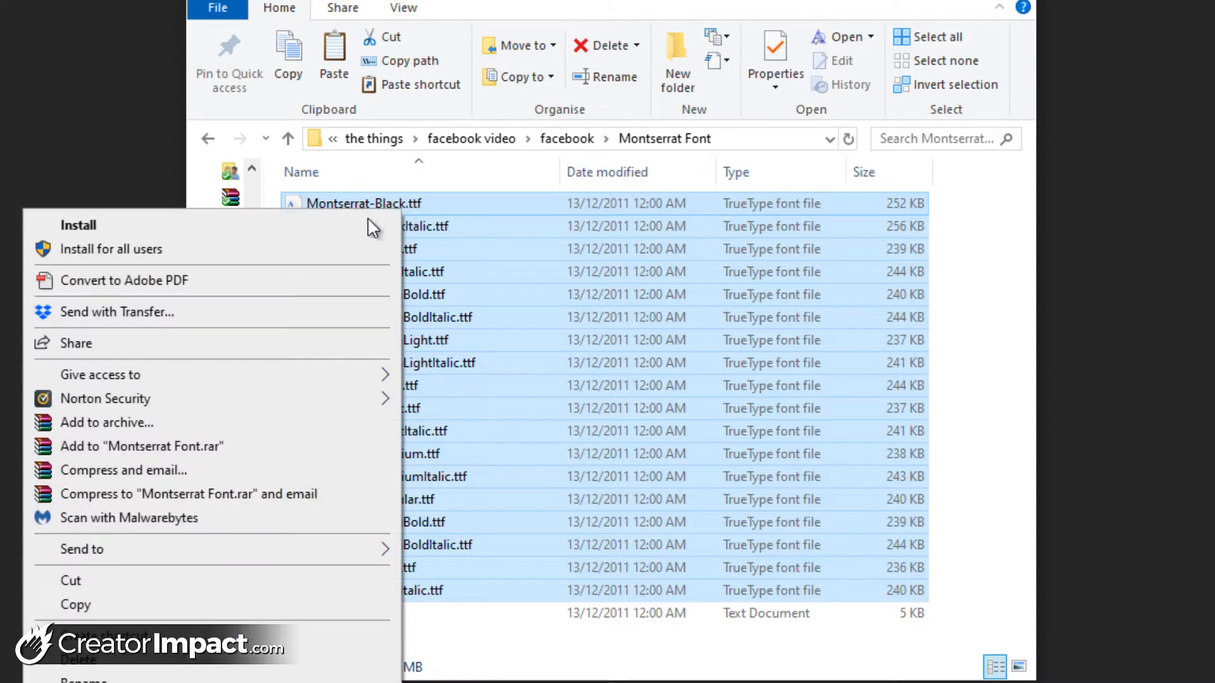
{"action": "left_click", "coordinate": [289, 229]}
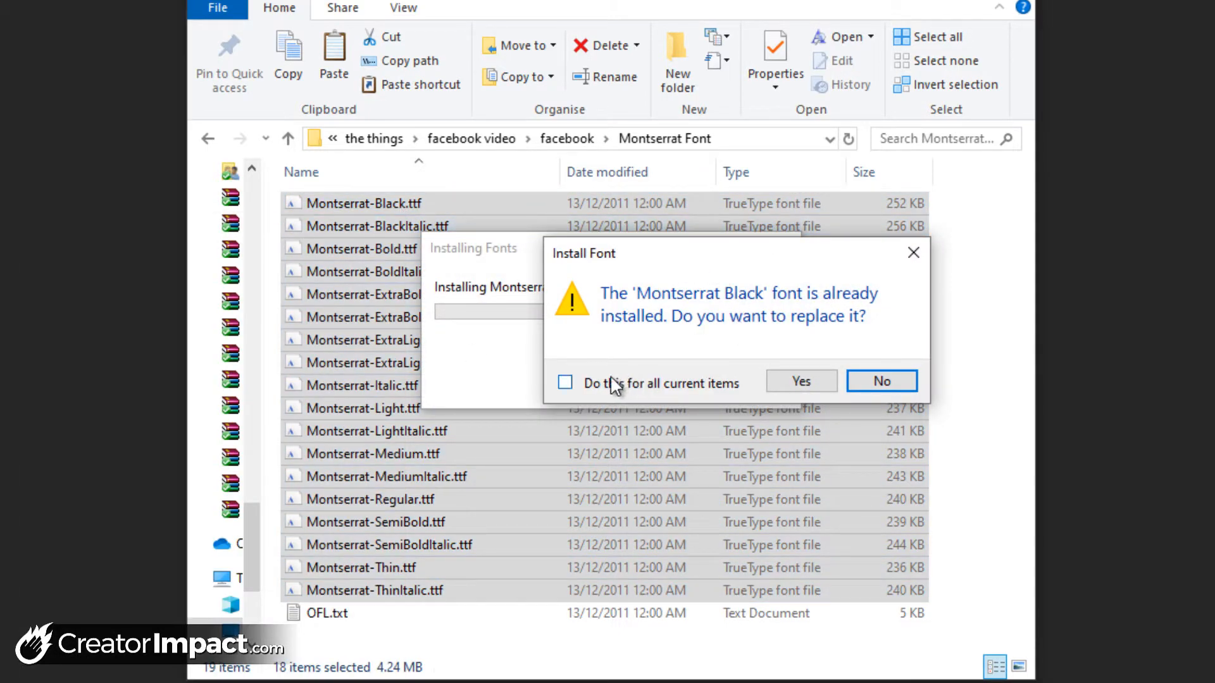
{"action": "left_click", "coordinate": [566, 382]}
{"action": "left_click", "coordinate": [801, 381]}
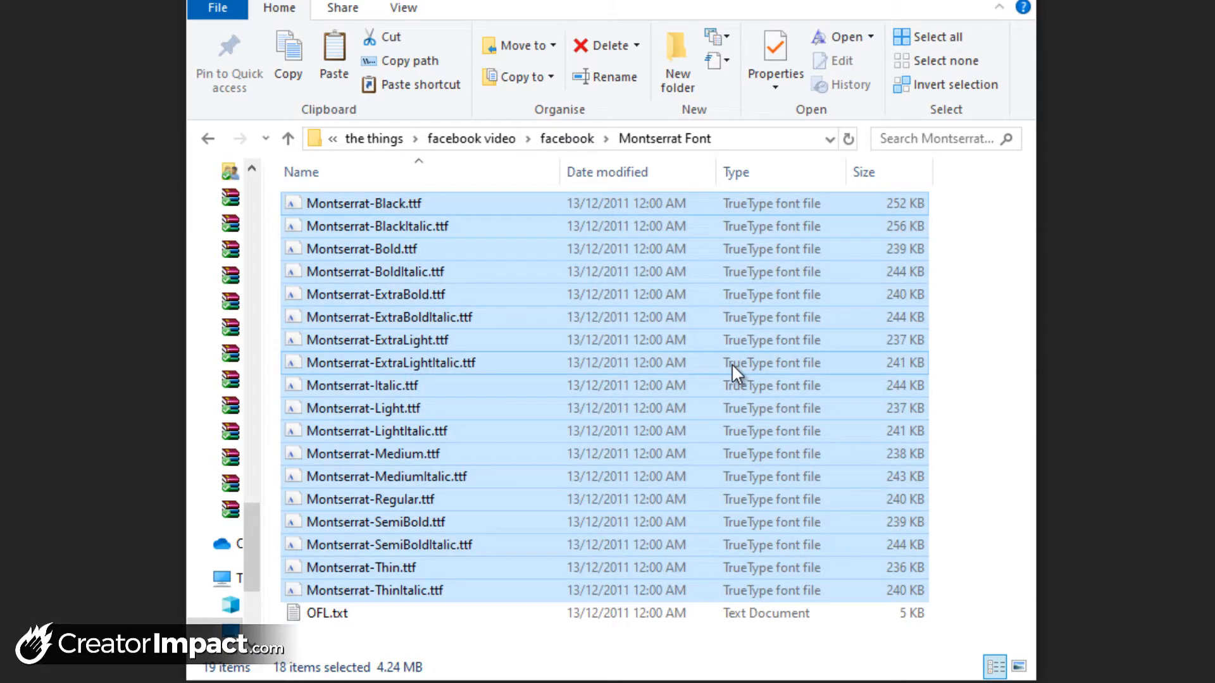
Return to the facebook folder and open Light and White.psd in Photoshop
{"action": "left_click", "coordinate": [557, 140]}
{"action": "left_click", "coordinate": [649, 376]}
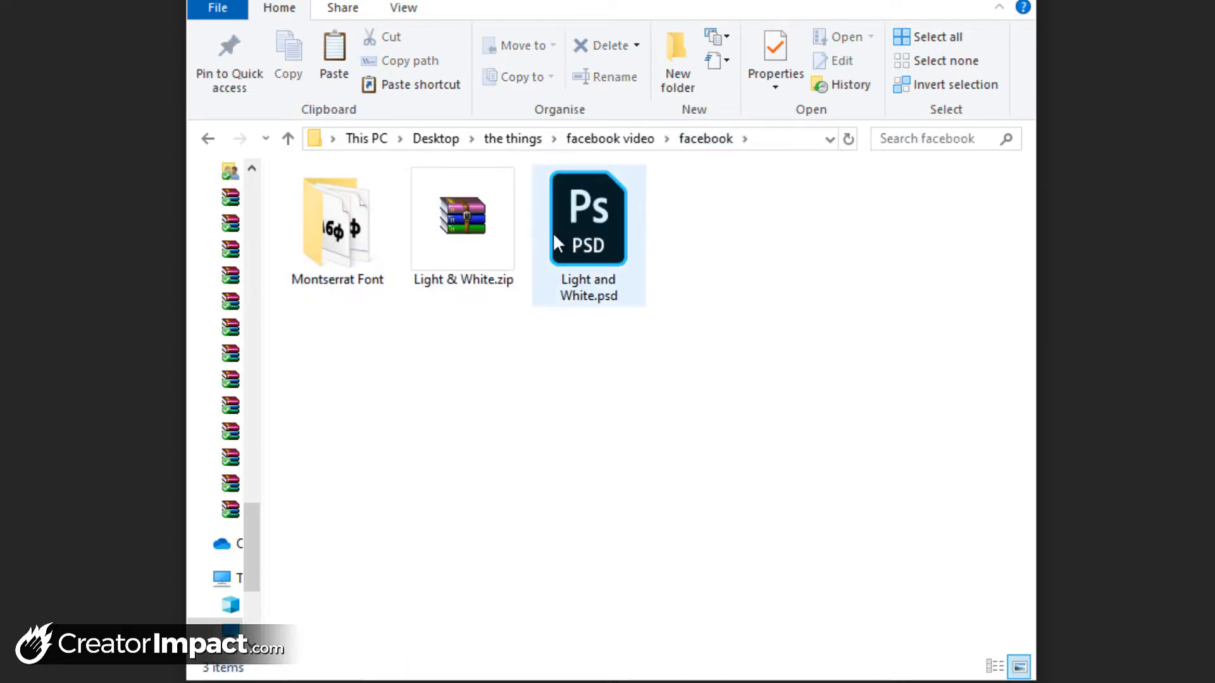
{"action": "double_click", "coordinate": [590, 243]}
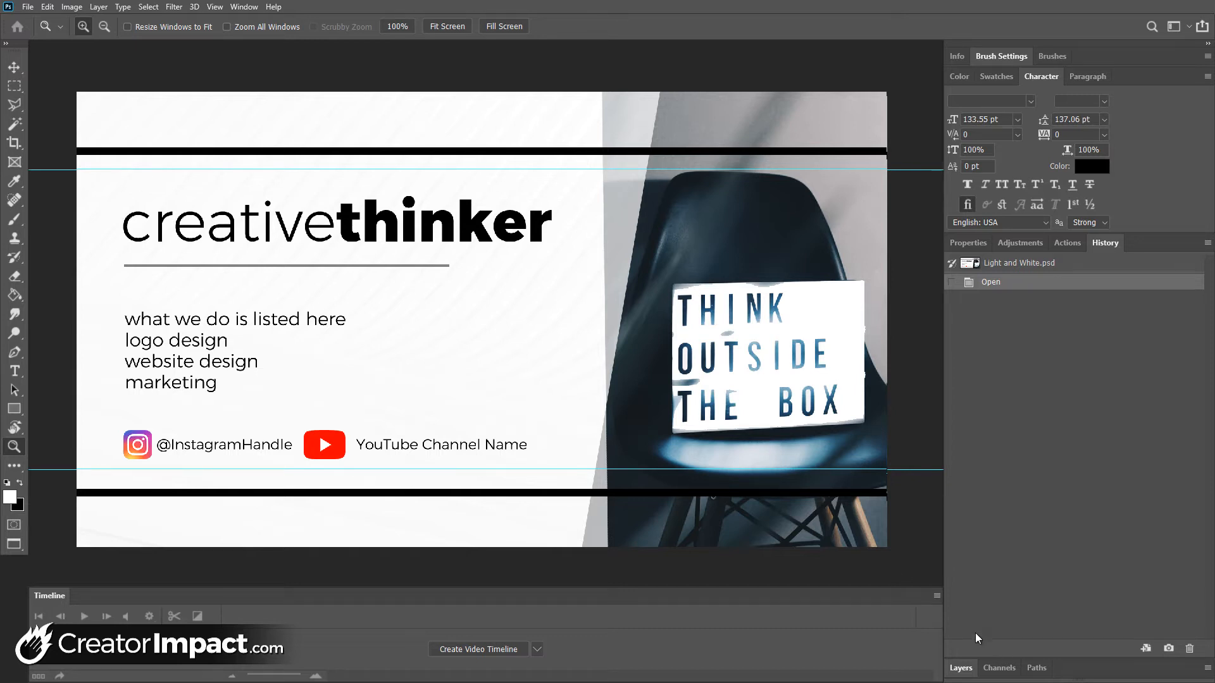
Expand the collapsed layer list and enlarge it to show every layer of the template
{"action": "left_click", "coordinate": [961, 669]}
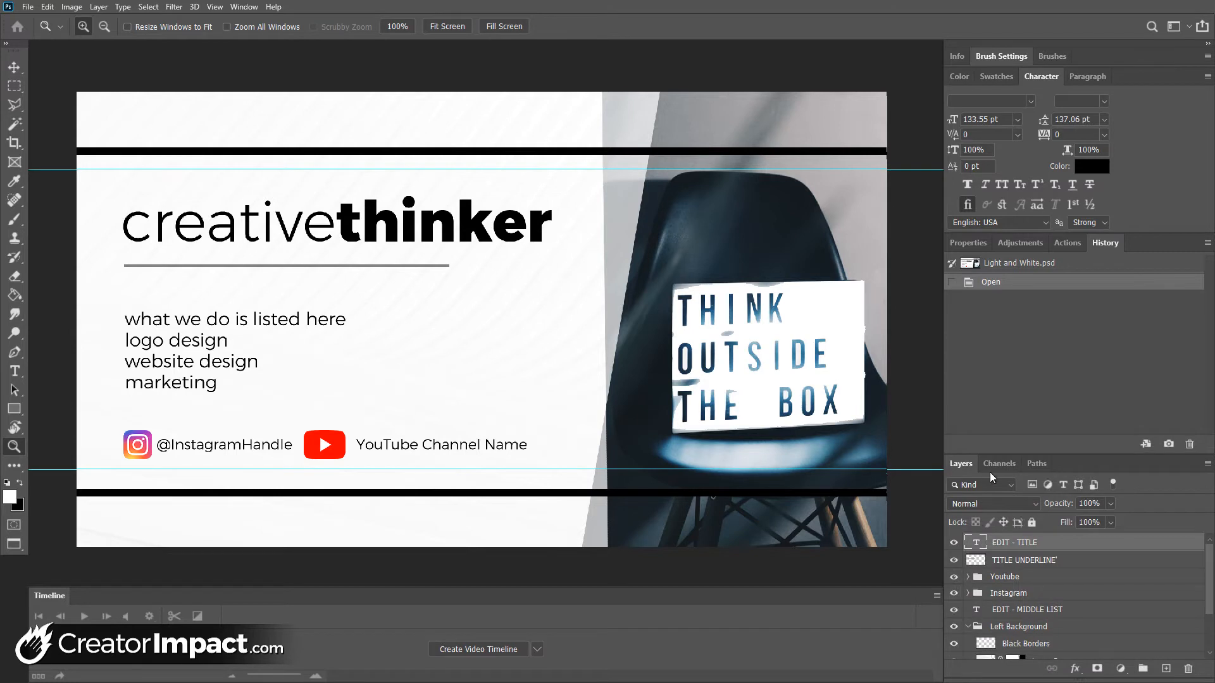
{"action": "left_click_drag", "start_coordinate": [998, 454], "coordinate": [1000, 351]}
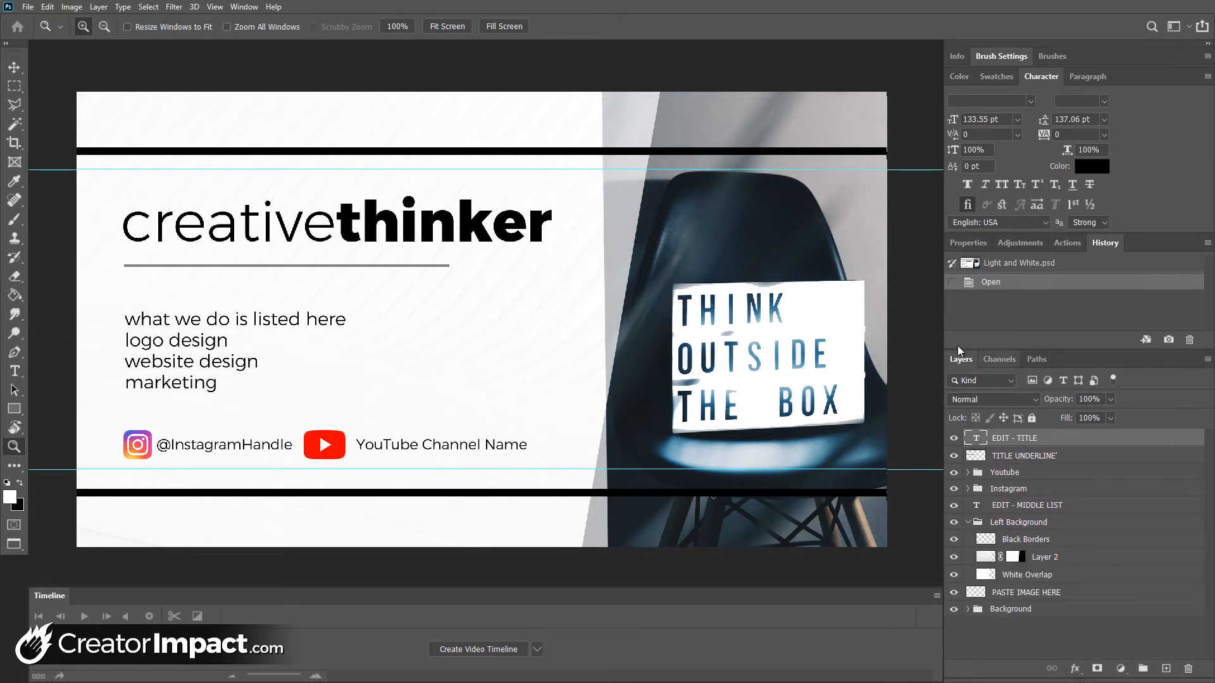
Hide the layer list from the workspace and bring it back
{"action": "left_click", "coordinate": [253, 8]}
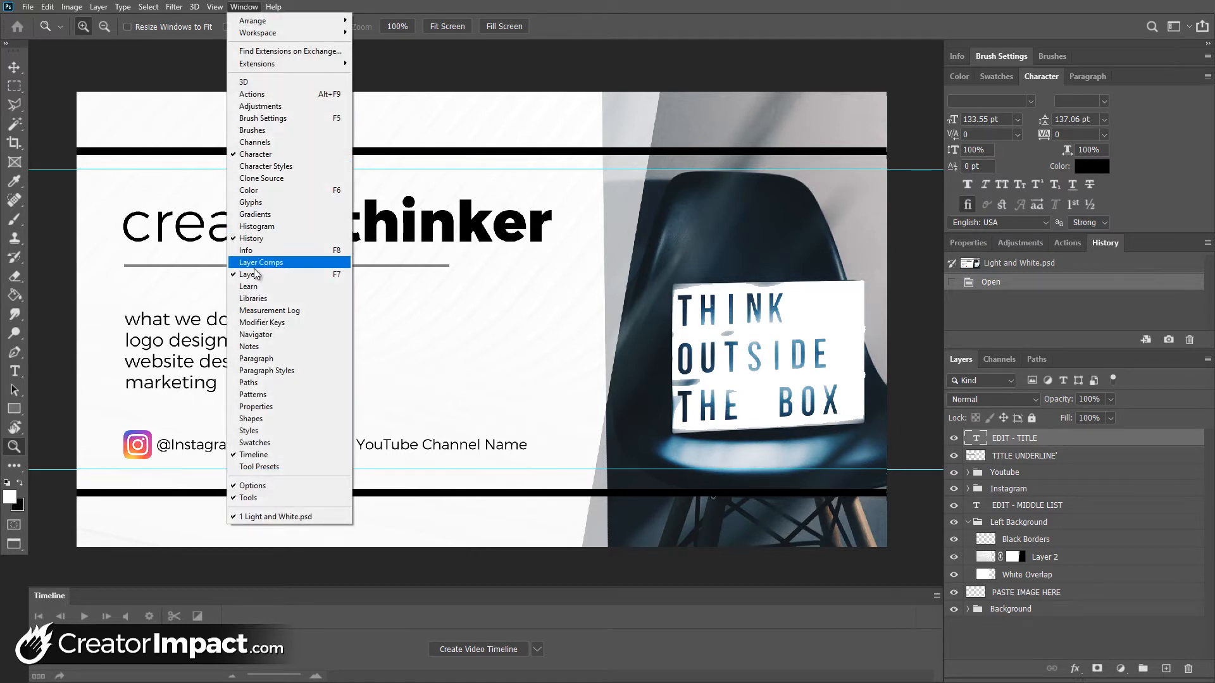
{"action": "left_click", "coordinate": [256, 274]}
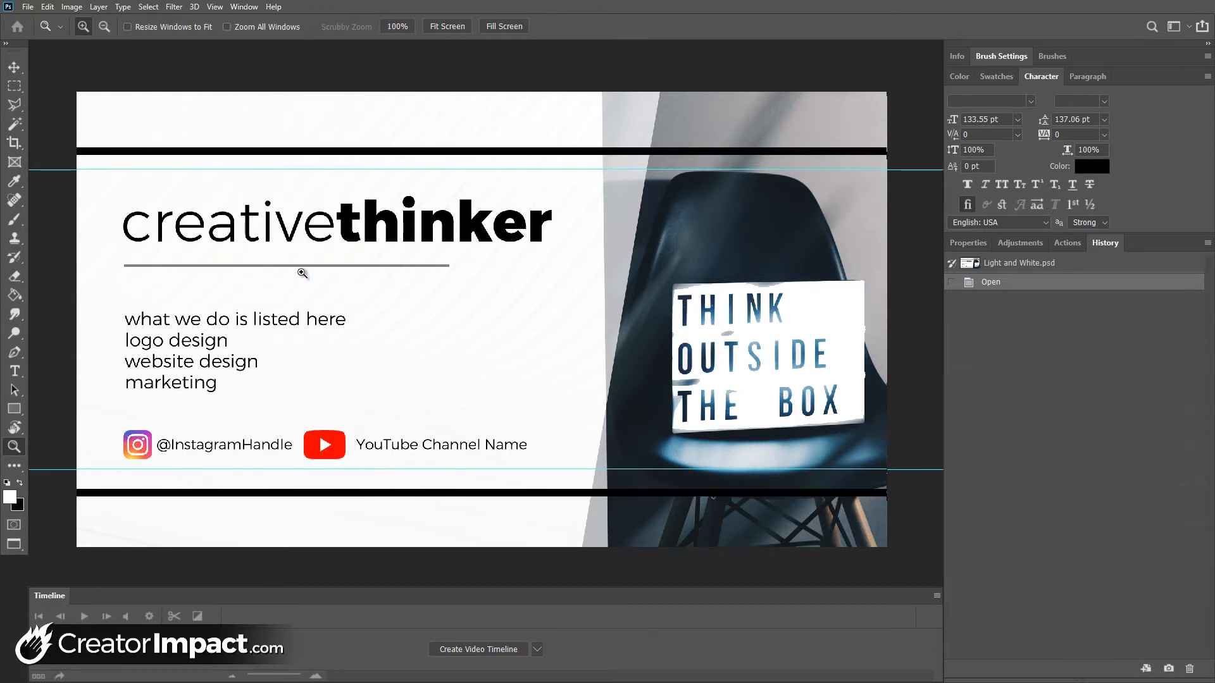
{"action": "left_click", "coordinate": [257, 8]}
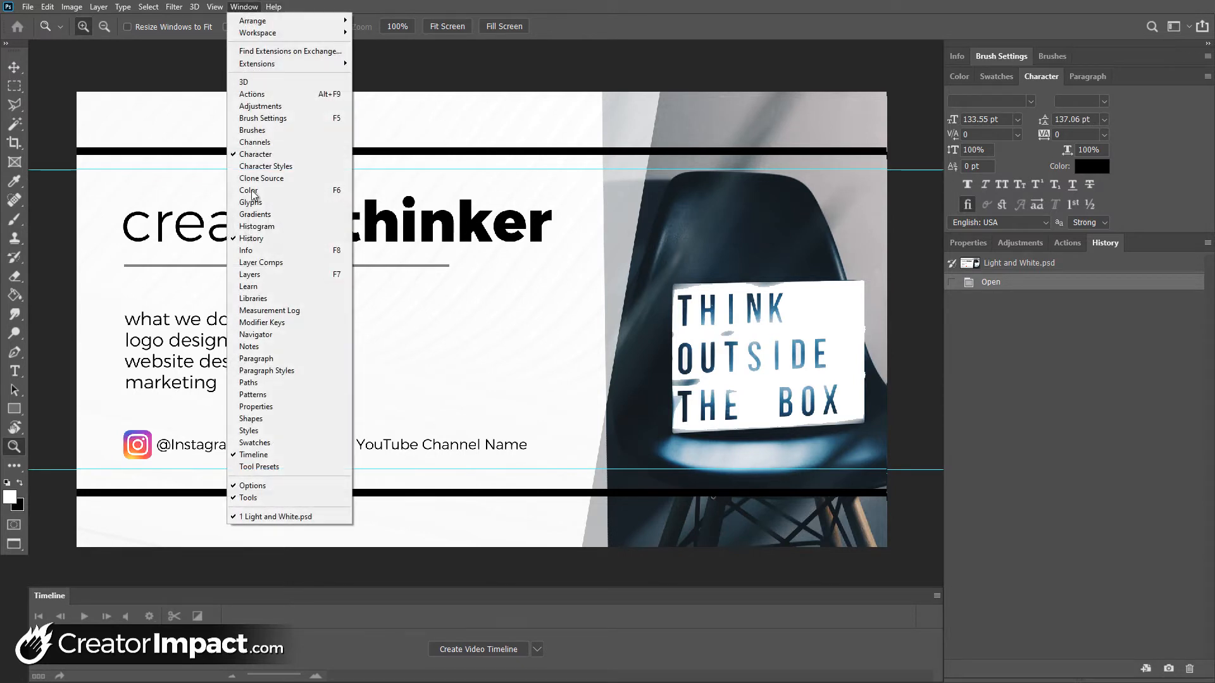
{"action": "left_click", "coordinate": [256, 278]}
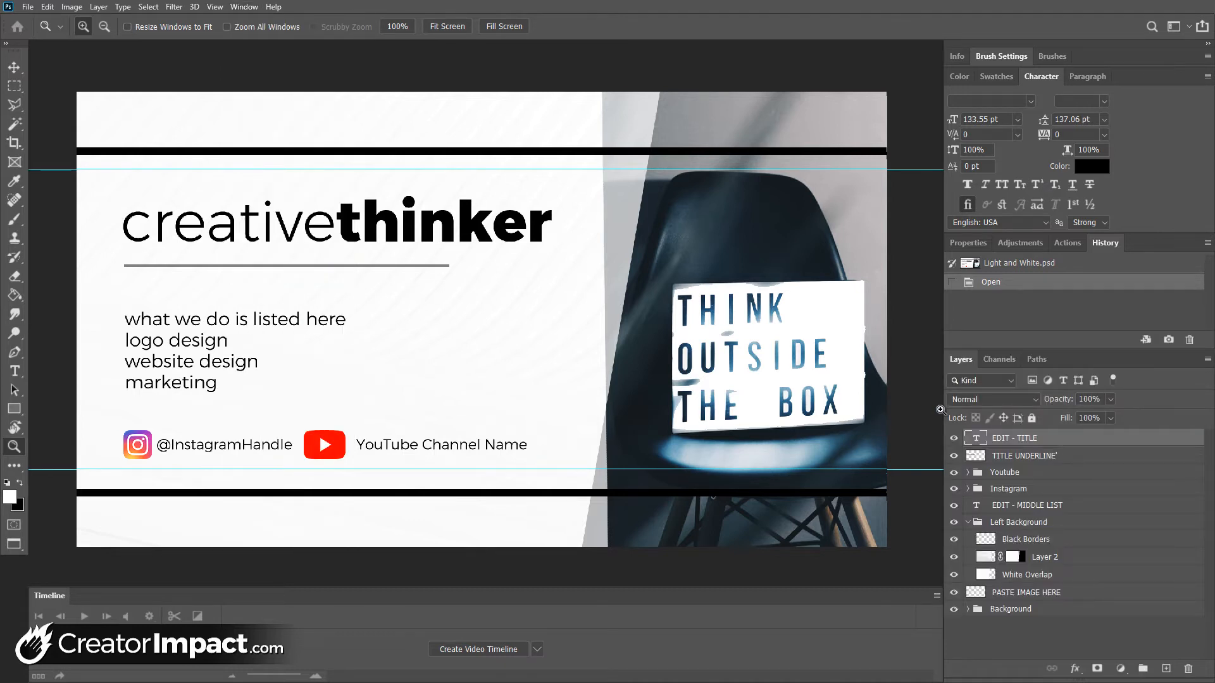
Turn off the visibility of the Youtube and Instagram layer groups and turn both back on
{"action": "left_click", "coordinate": [1051, 458]}
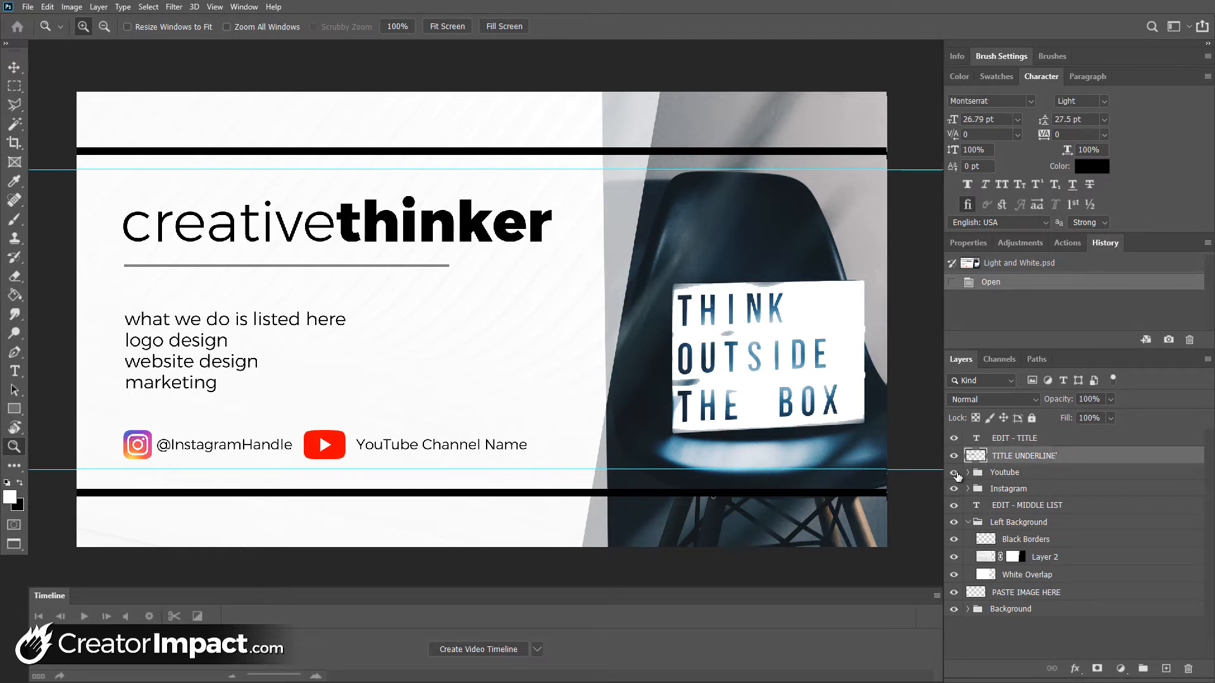
{"action": "left_click", "coordinate": [954, 491]}
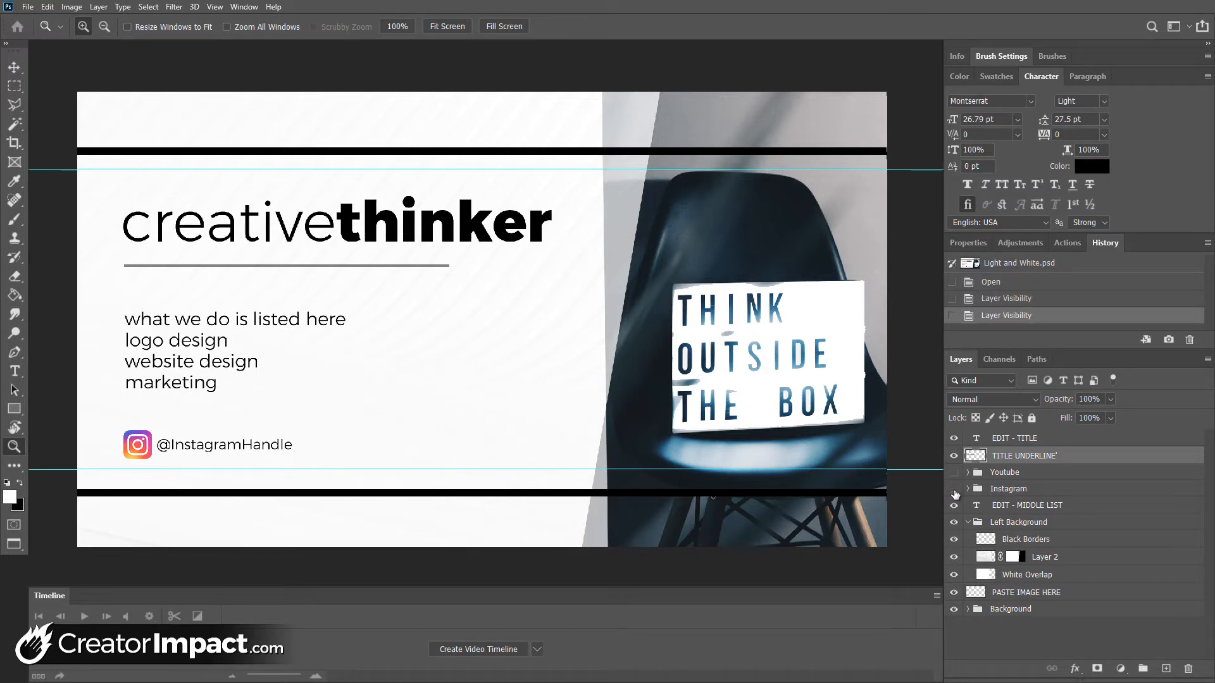
{"action": "left_click", "coordinate": [954, 490]}
{"action": "left_click", "coordinate": [954, 473]}
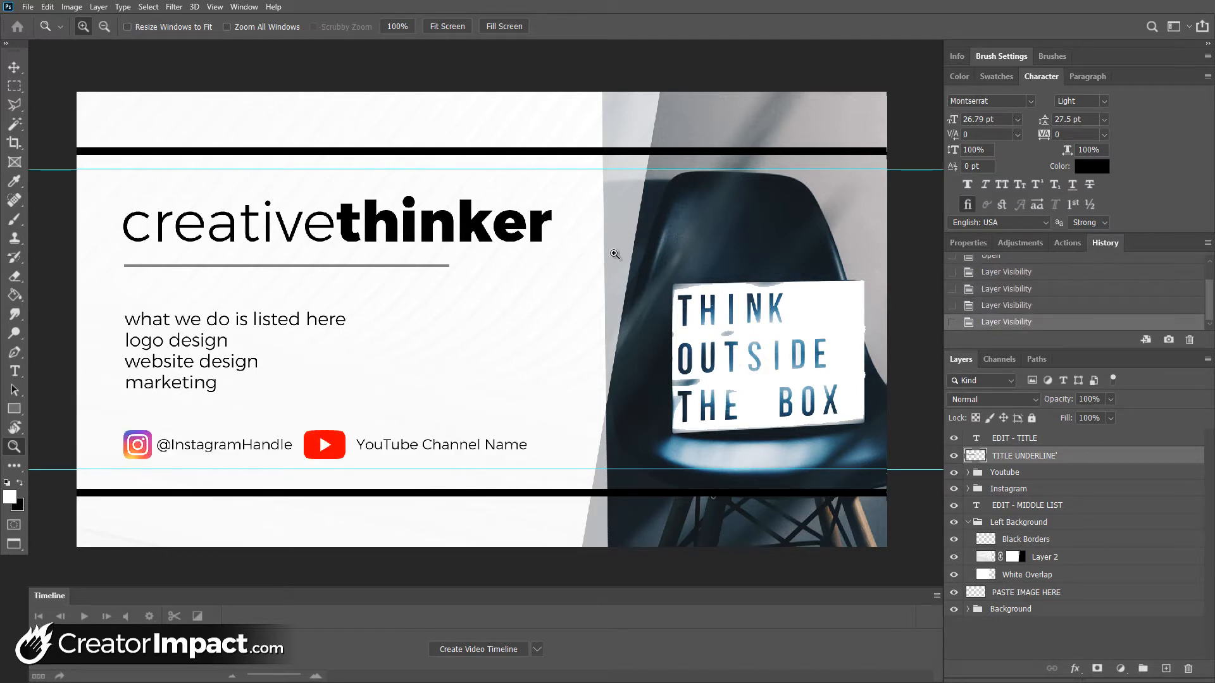
Replace the title text with "blueroom", keeping "blue" in the light weight and "room" in ExtraBold
{"action": "left_click", "coordinate": [14, 372]}
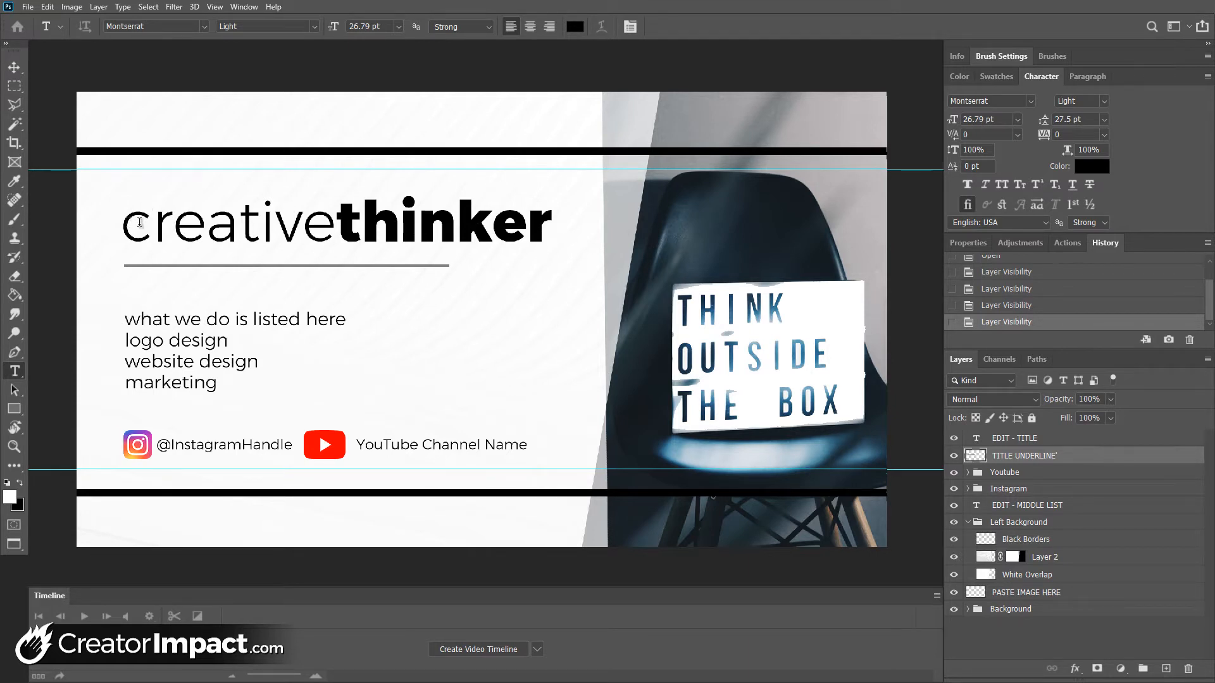
{"action": "left_click_drag", "start_coordinate": [140, 222], "coordinate": [300, 219]}
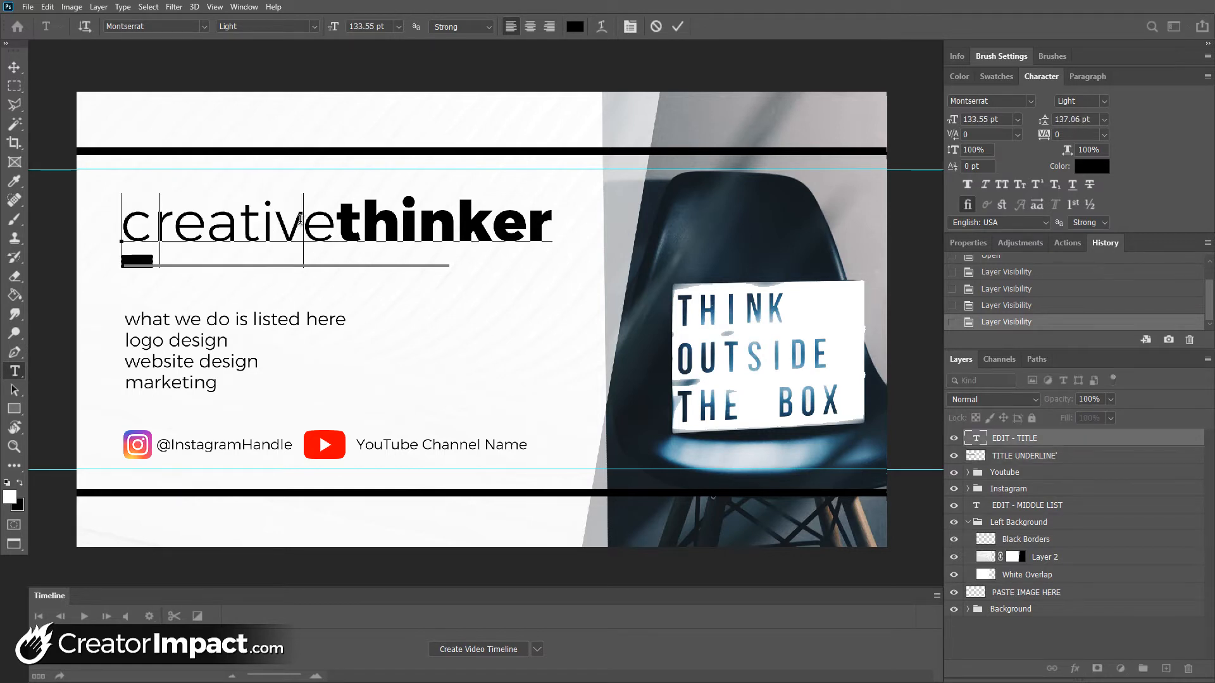
{"action": "type", "text": "blue"}
{"action": "key", "text": "Delete"}
{"action": "left_click_drag", "start_coordinate": [310, 215], "coordinate": [460, 218]}
{"action": "type", "text": "room"}
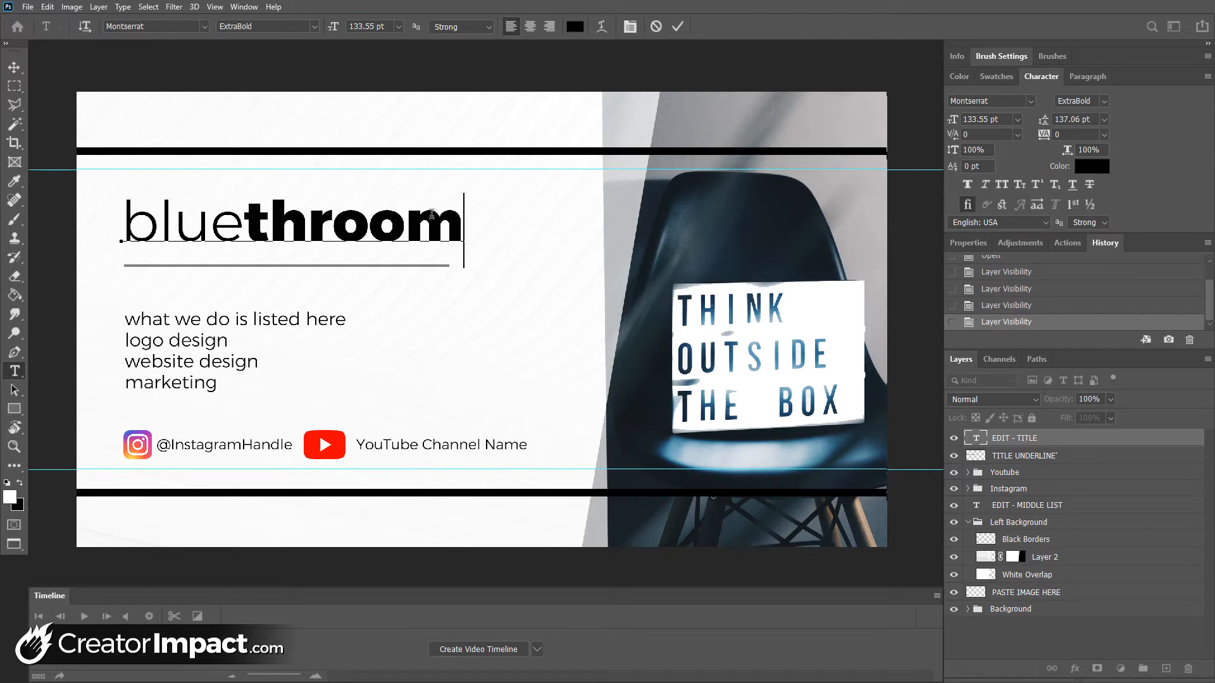
{"action": "left_click", "coordinate": [309, 225]}
{"action": "key", "text": "BackSpace"}
{"action": "key", "text": "BackSpace"}
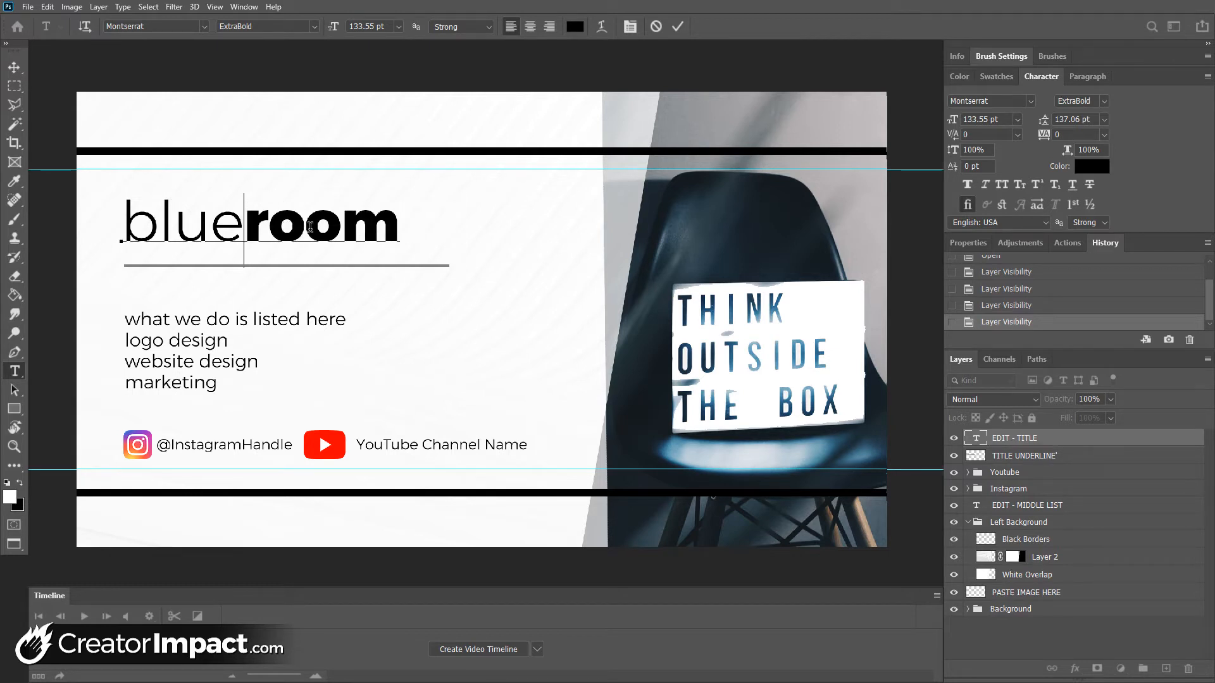
{"action": "key", "text": "ctrl"}
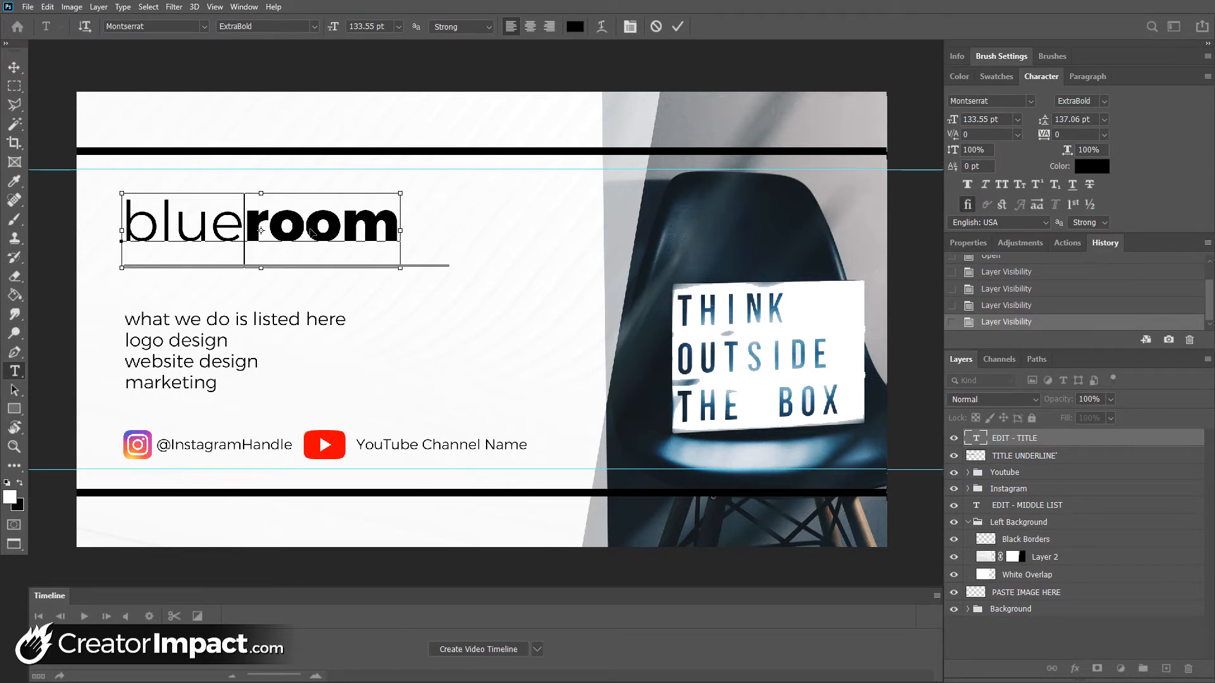
{"action": "key", "text": "ctrl+Return"}
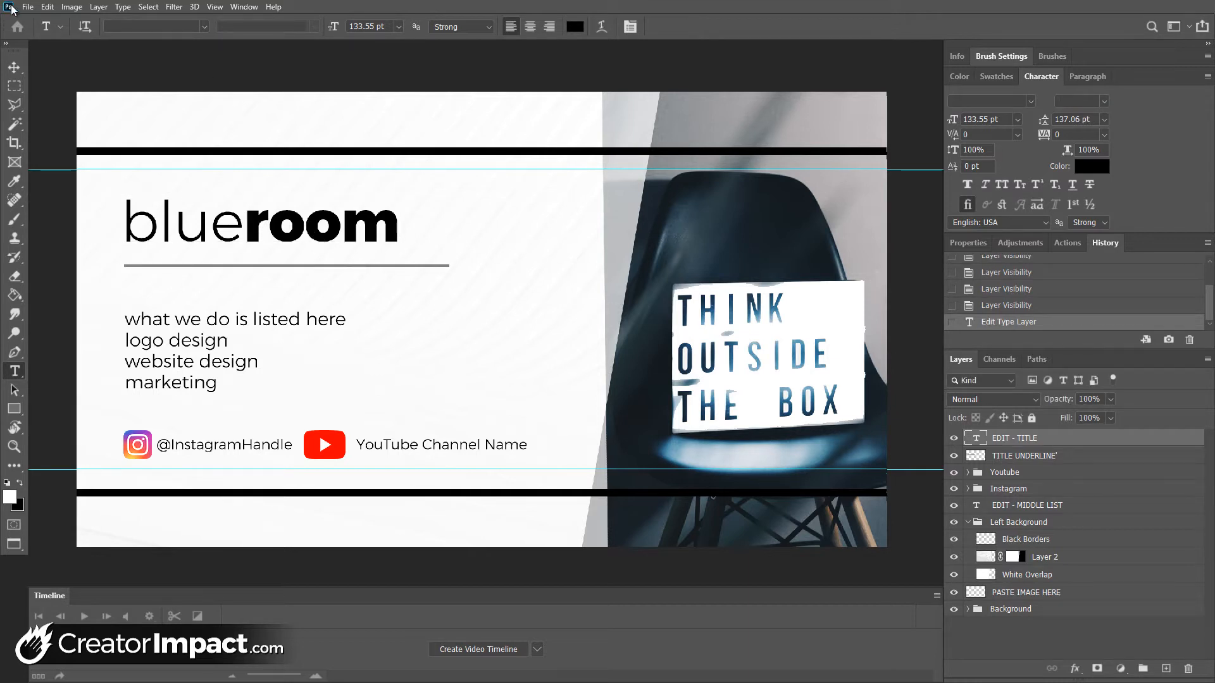
Enlarge the title proportionally with Free Transform to about 149 pt, nearly spanning the underline beneath it
{"action": "left_click", "coordinate": [47, 8]}
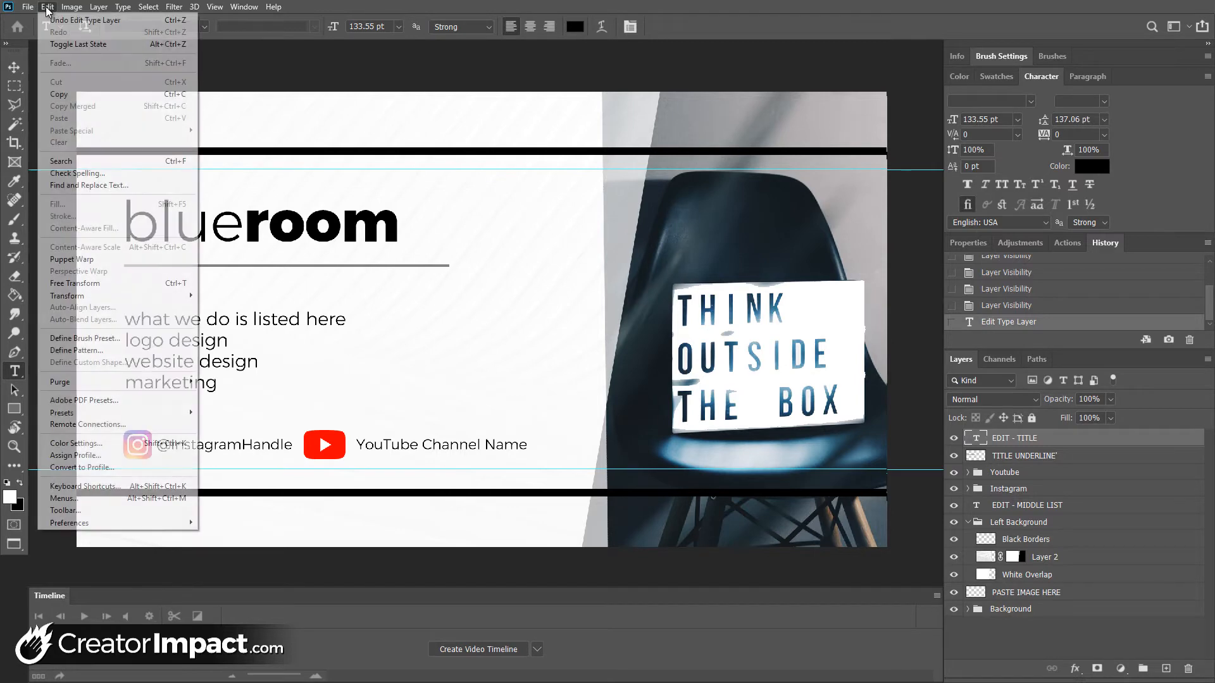
{"action": "left_click", "coordinate": [78, 284]}
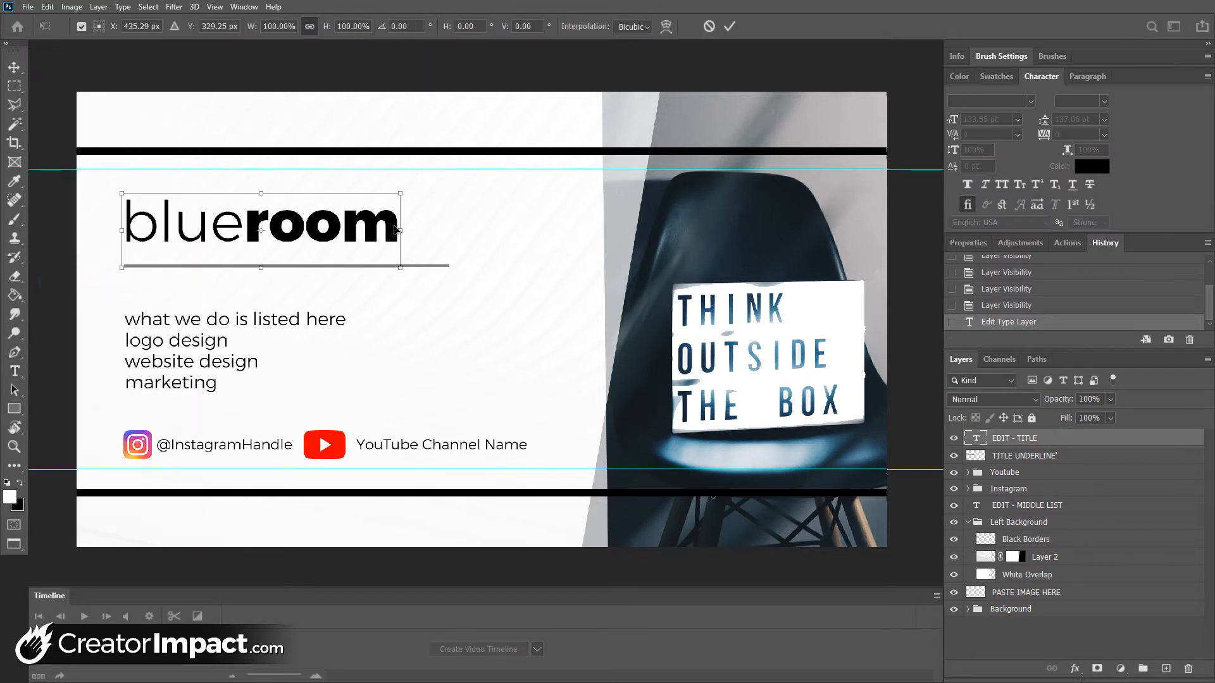
{"action": "left_click_drag", "start_coordinate": [401, 192], "coordinate": [340, 183]}
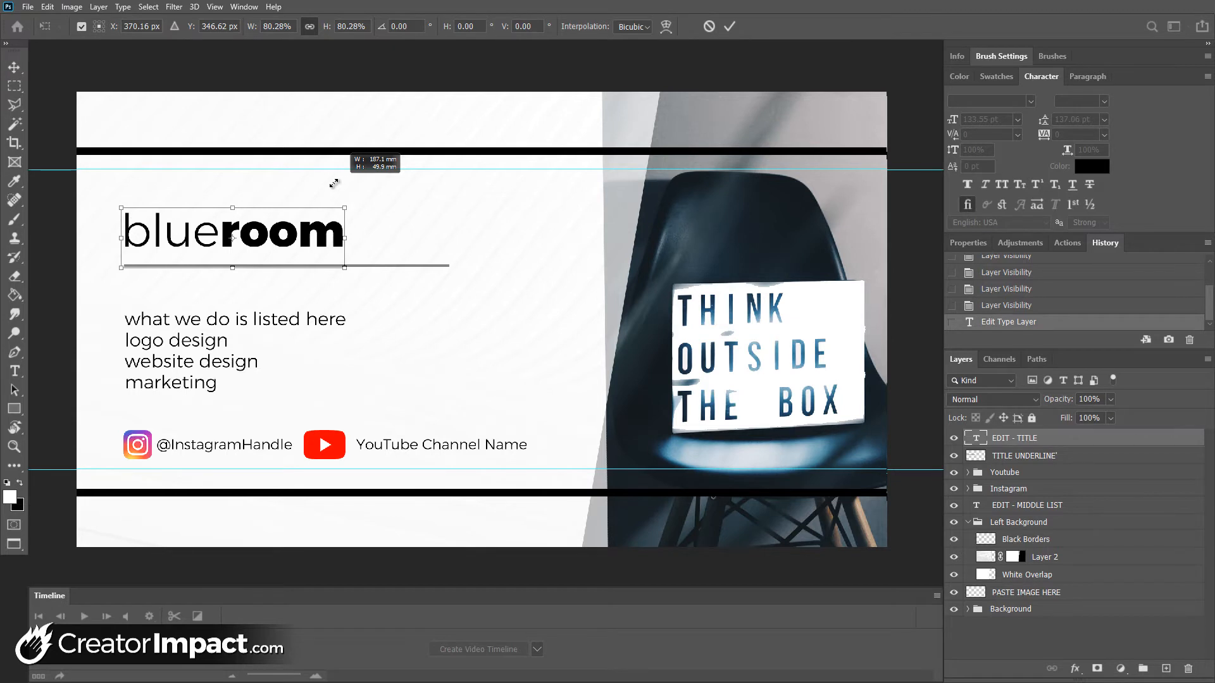
{"action": "left_click_drag", "start_coordinate": [334, 183], "coordinate": [431, 174]}
{"action": "key", "text": "Return"}
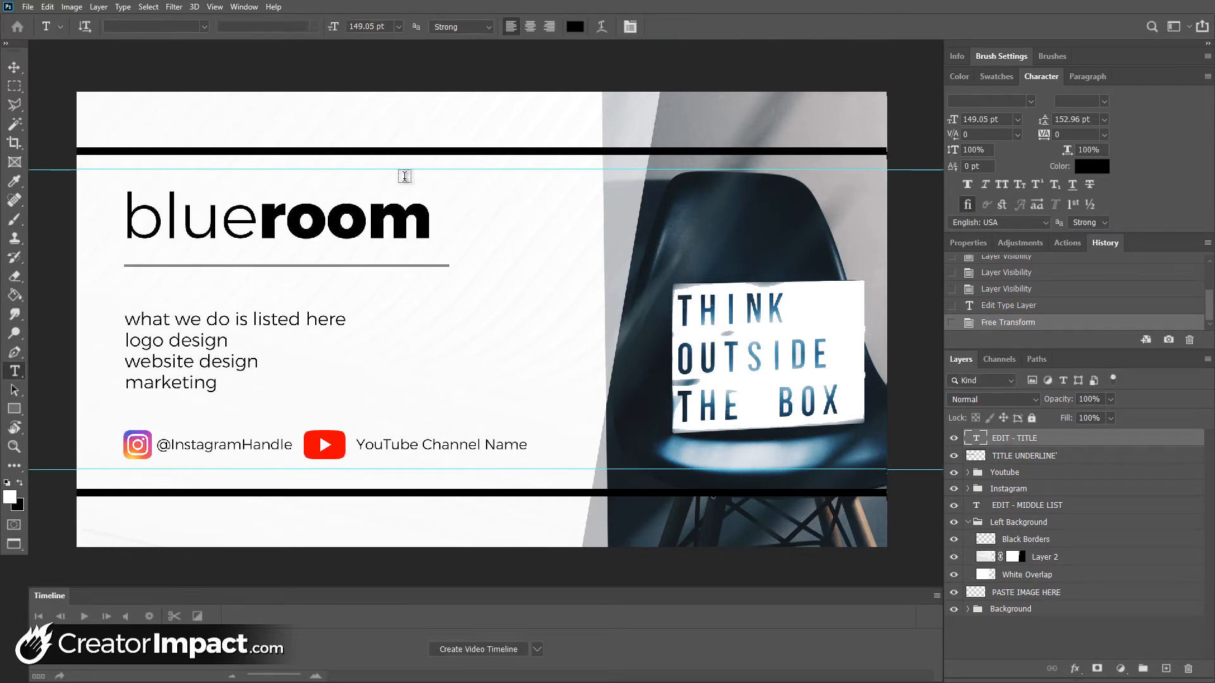
Replace the middle list with four lines: "We make music", "we make videos", "We love multimedia" and "Buy our stuff"
{"action": "left_click", "coordinate": [175, 319]}
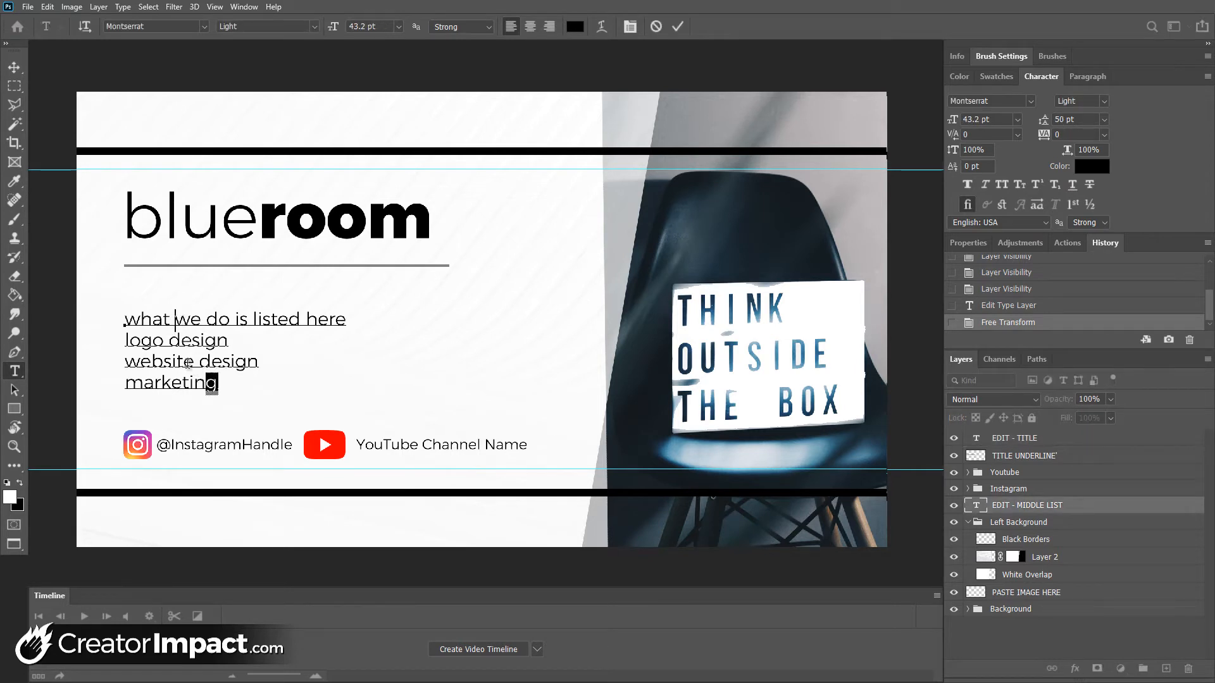
{"action": "left_click_drag", "start_coordinate": [189, 362], "coordinate": [124, 307]}
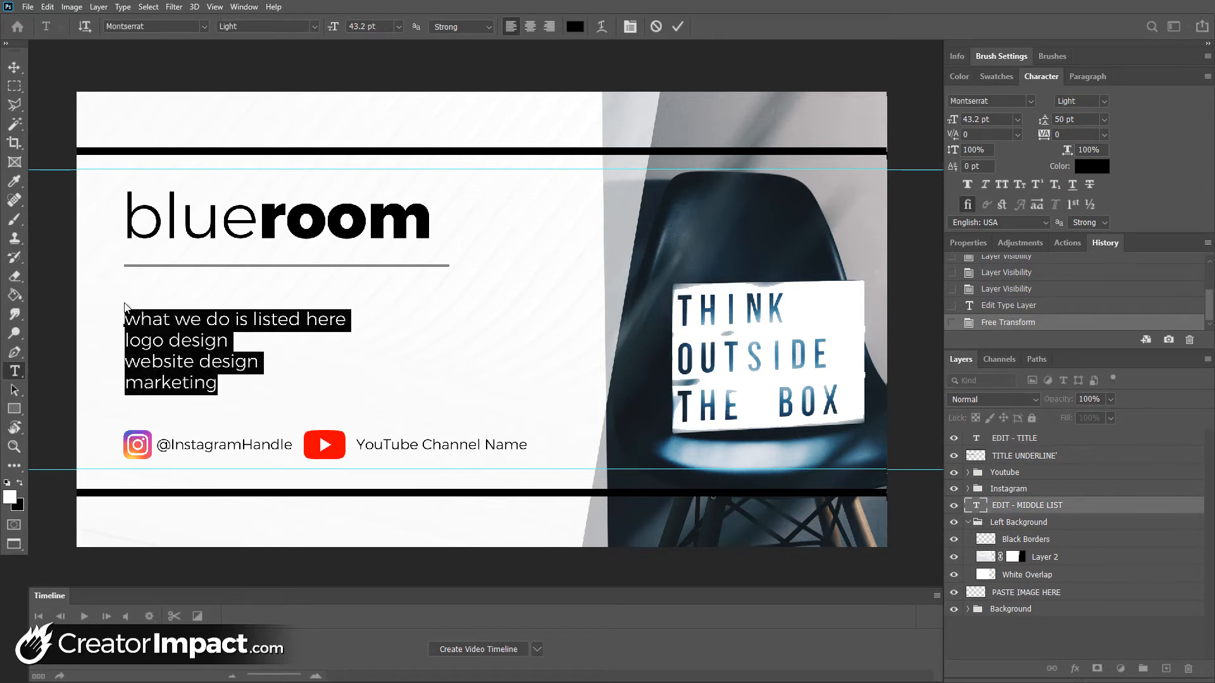
{"action": "type", "text": "We make music "}
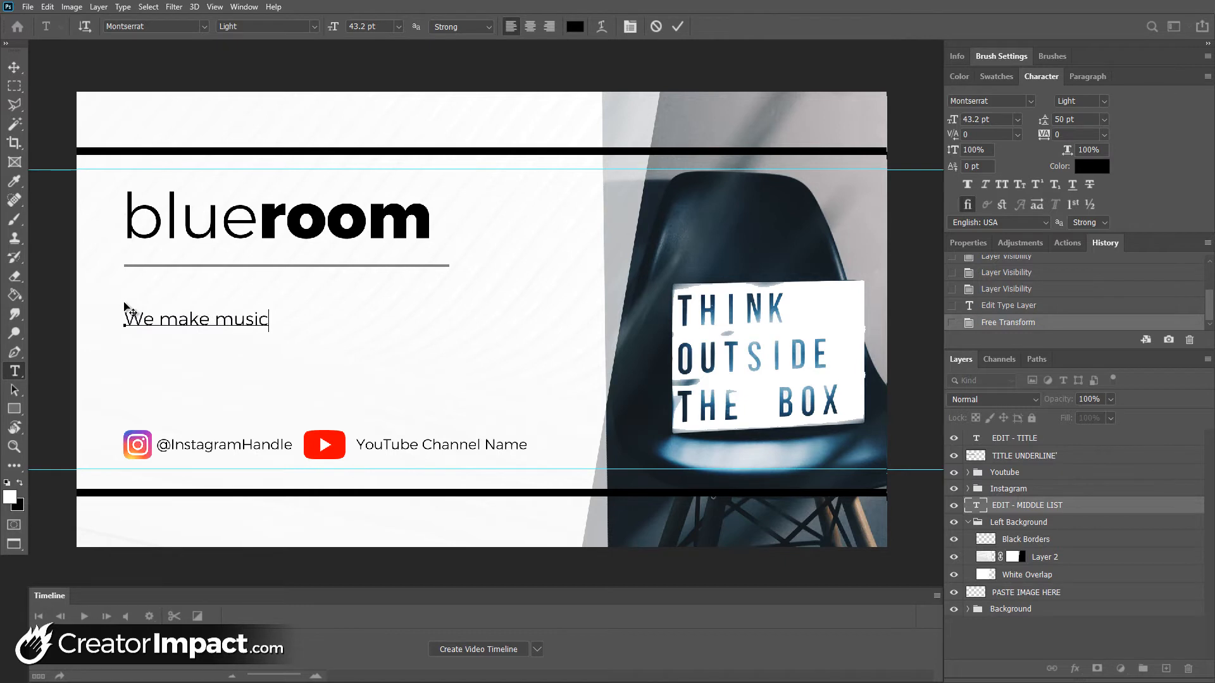
{"action": "type", "text": "we make videos"}
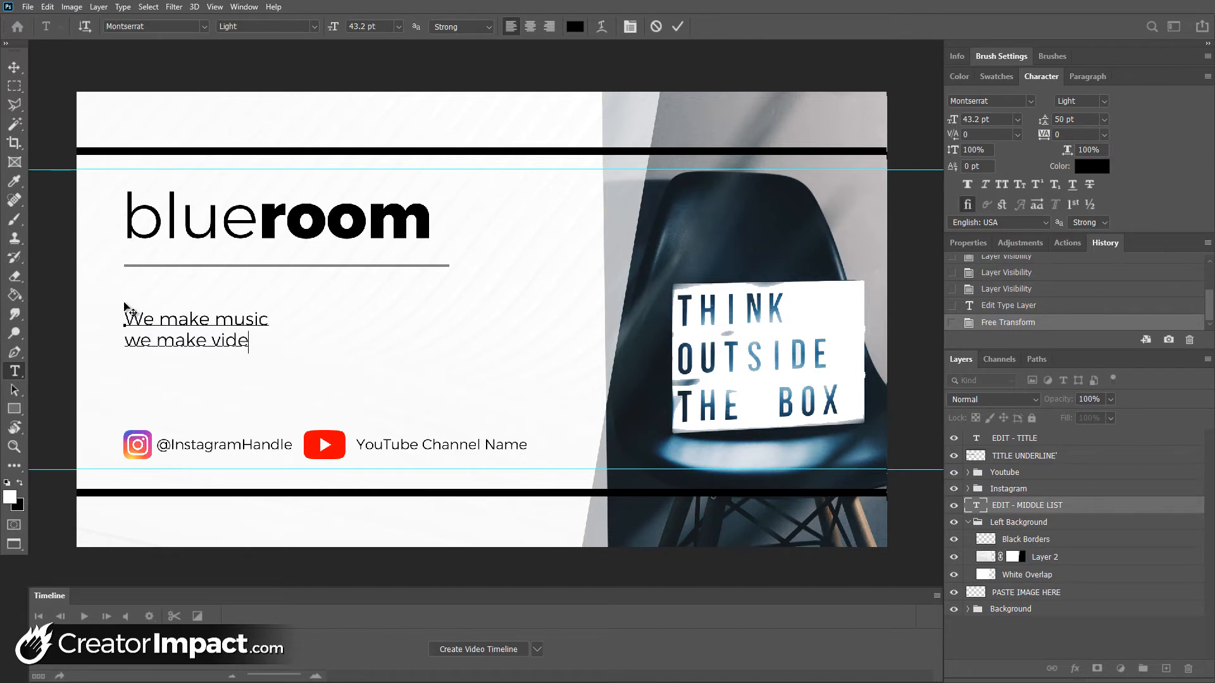
{"action": "key", "text": "Return"}
{"action": "type", "text": "We love multimedia "}
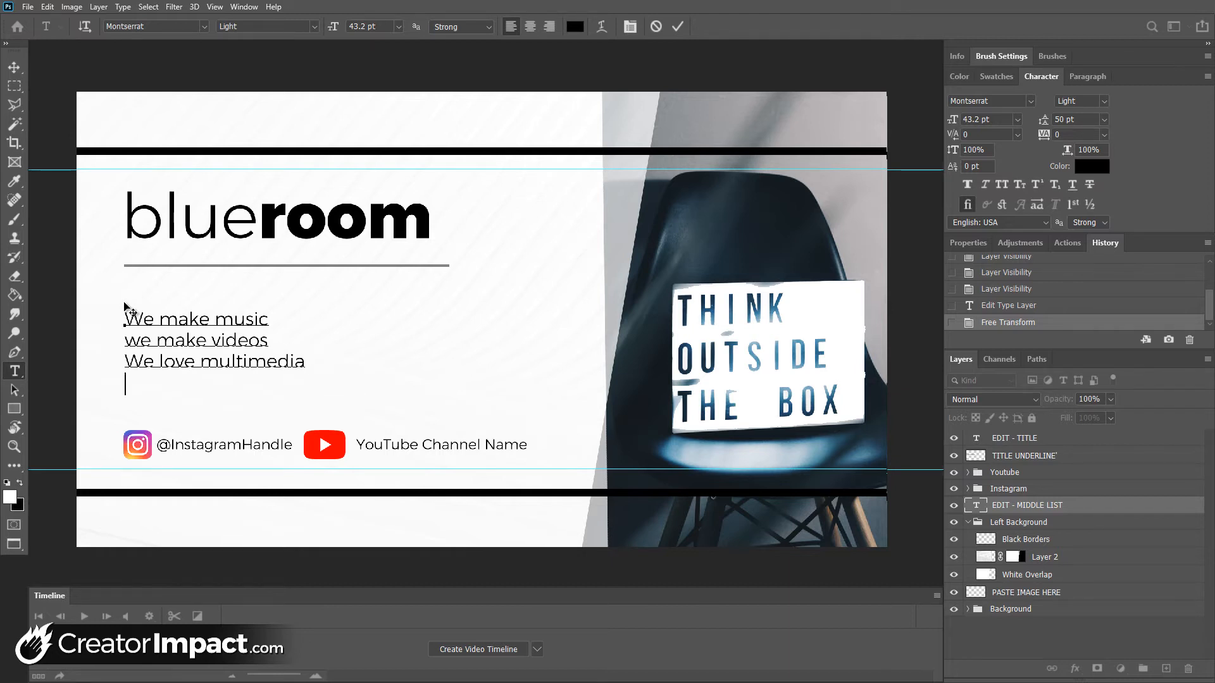
{"action": "type", "text": "Buy our stuff"}
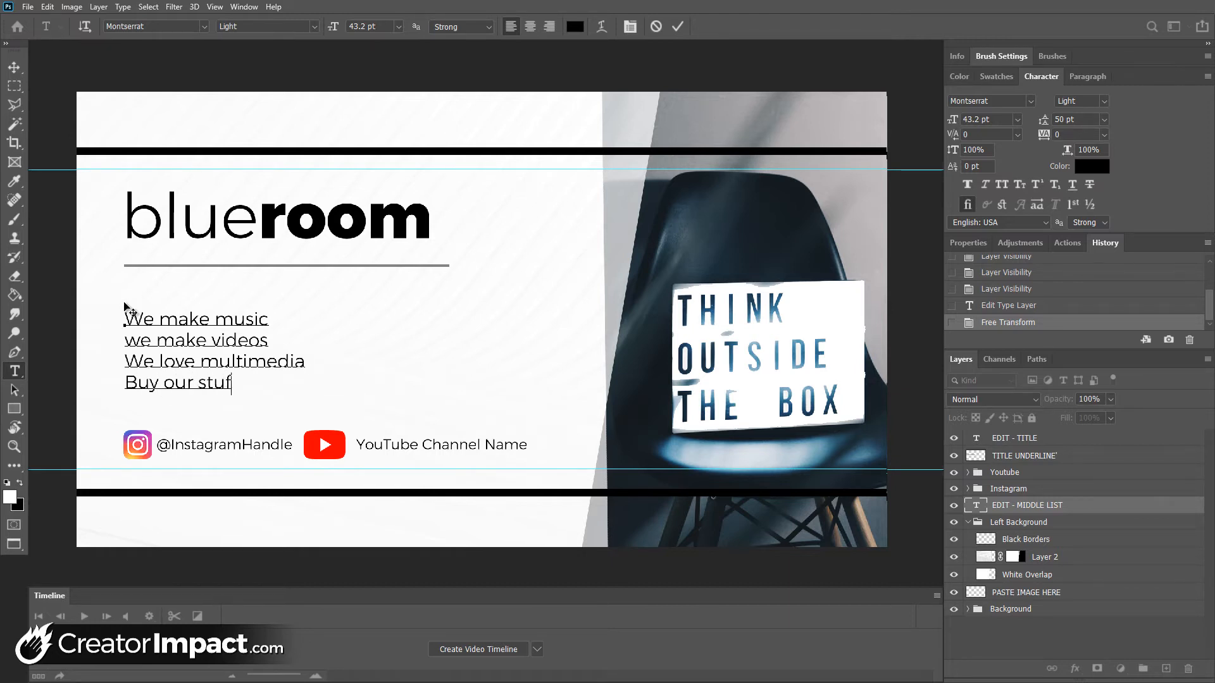
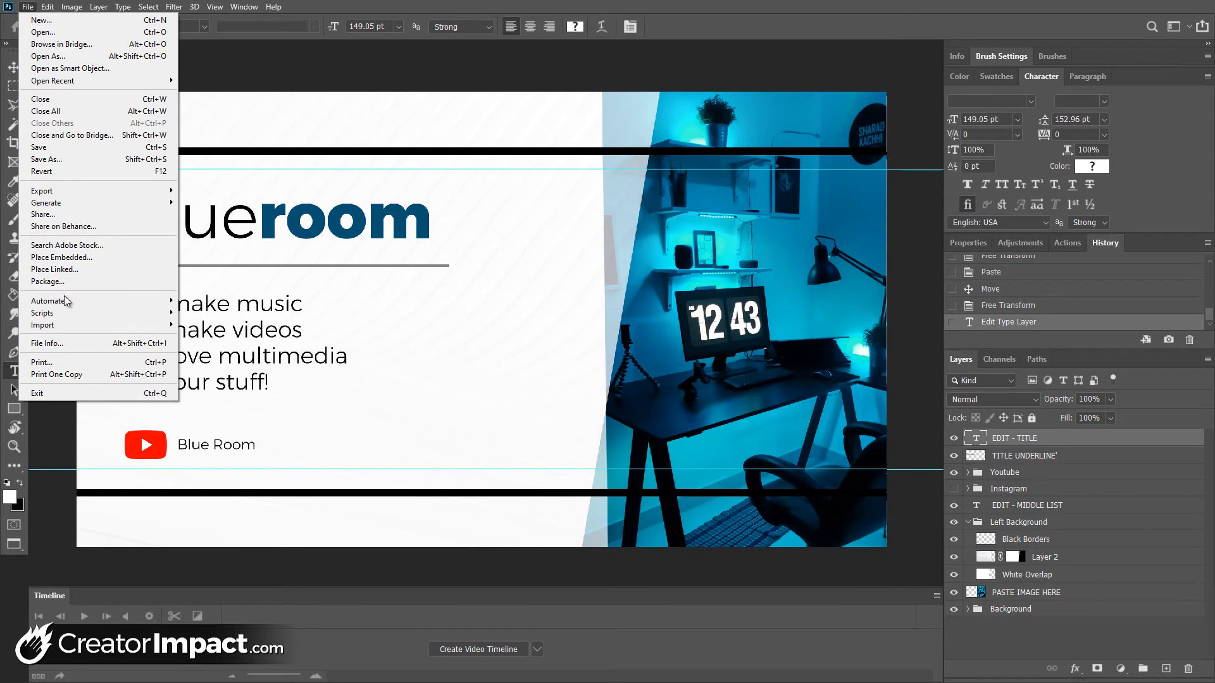
Start a Save for Web (Legacy) export of the cover in JPEG format, with the whole design fitted in the preview
{"action": "mouse_move", "coordinate": [82, 196]}
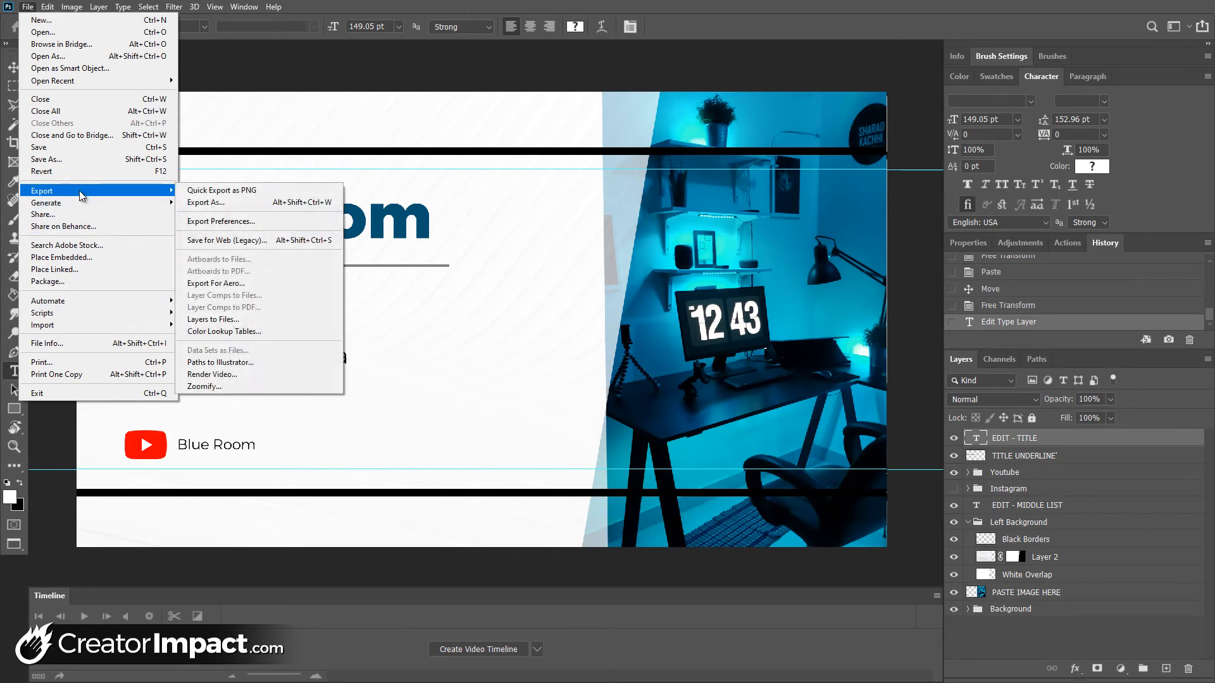
{"action": "left_click", "coordinate": [269, 241]}
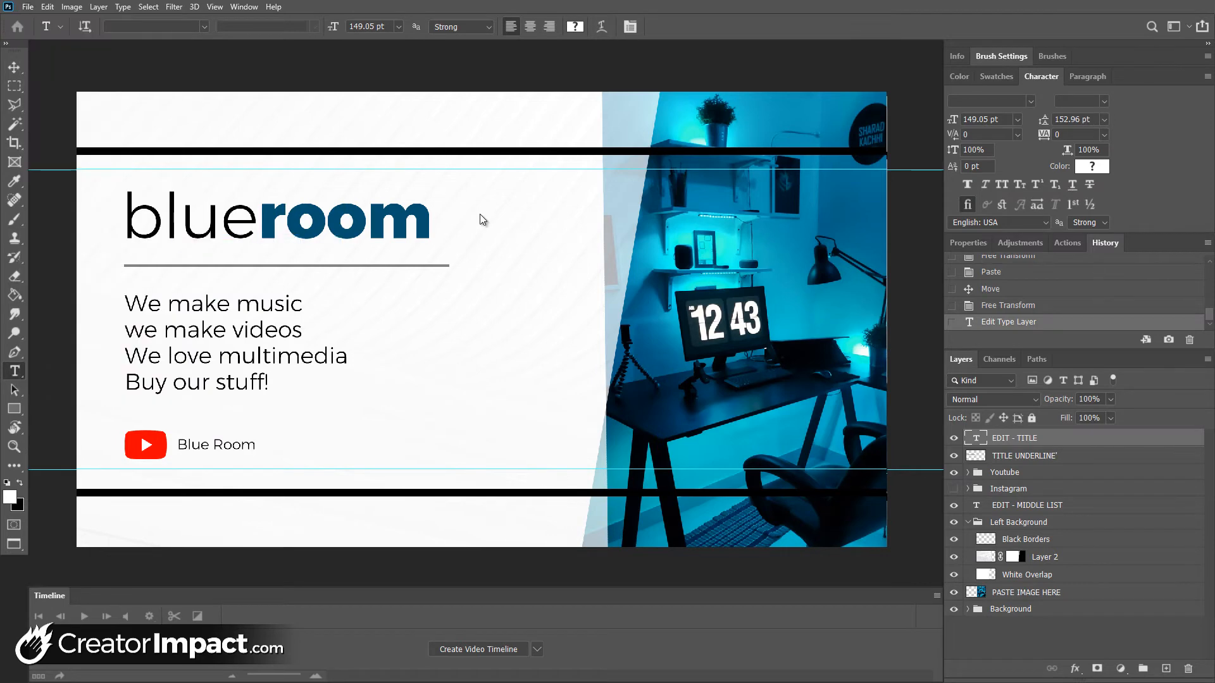
{"action": "left_click_drag", "start_coordinate": [728, 170], "coordinate": [267, 90]}
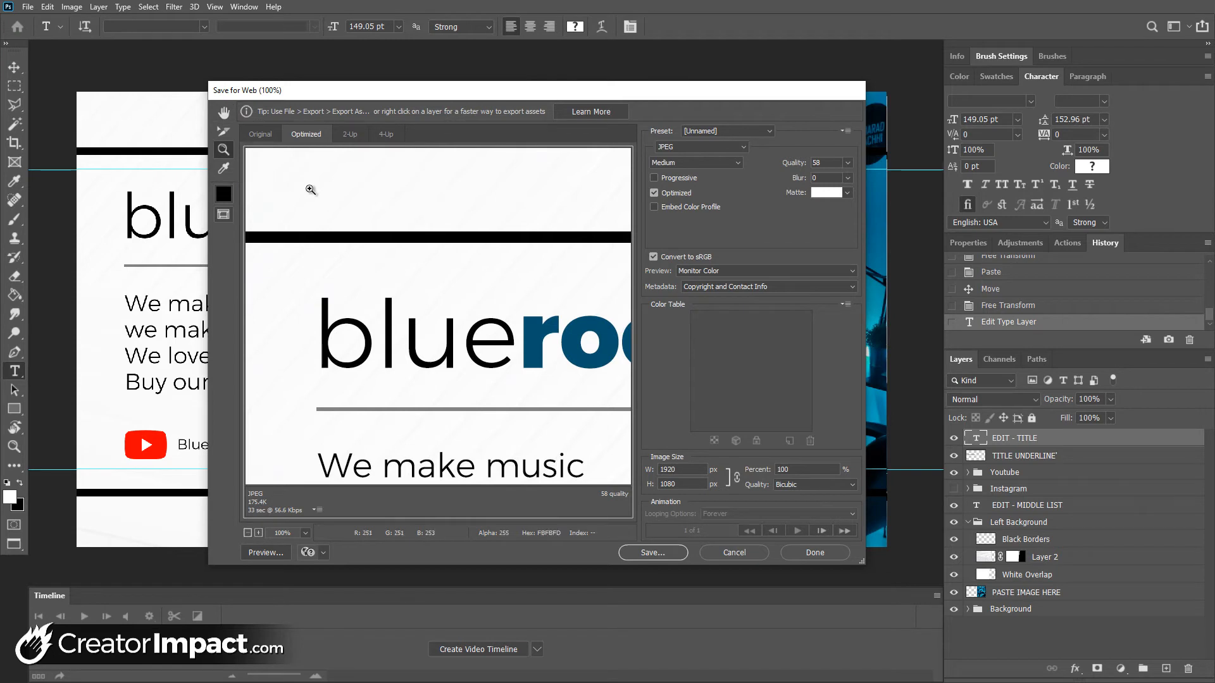
{"action": "left_click", "coordinate": [322, 202], "text": "alt"}
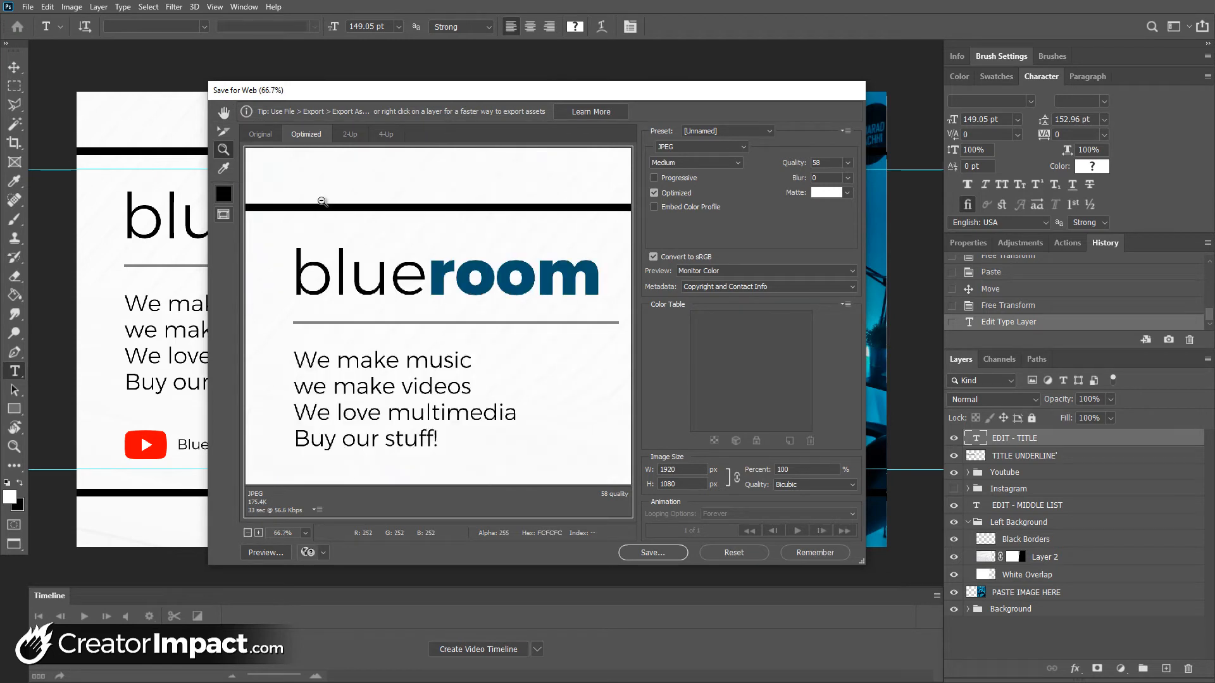
{"action": "left_click", "coordinate": [323, 201], "text": "alt"}
{"action": "left_click", "coordinate": [322, 201], "text": "alt"}
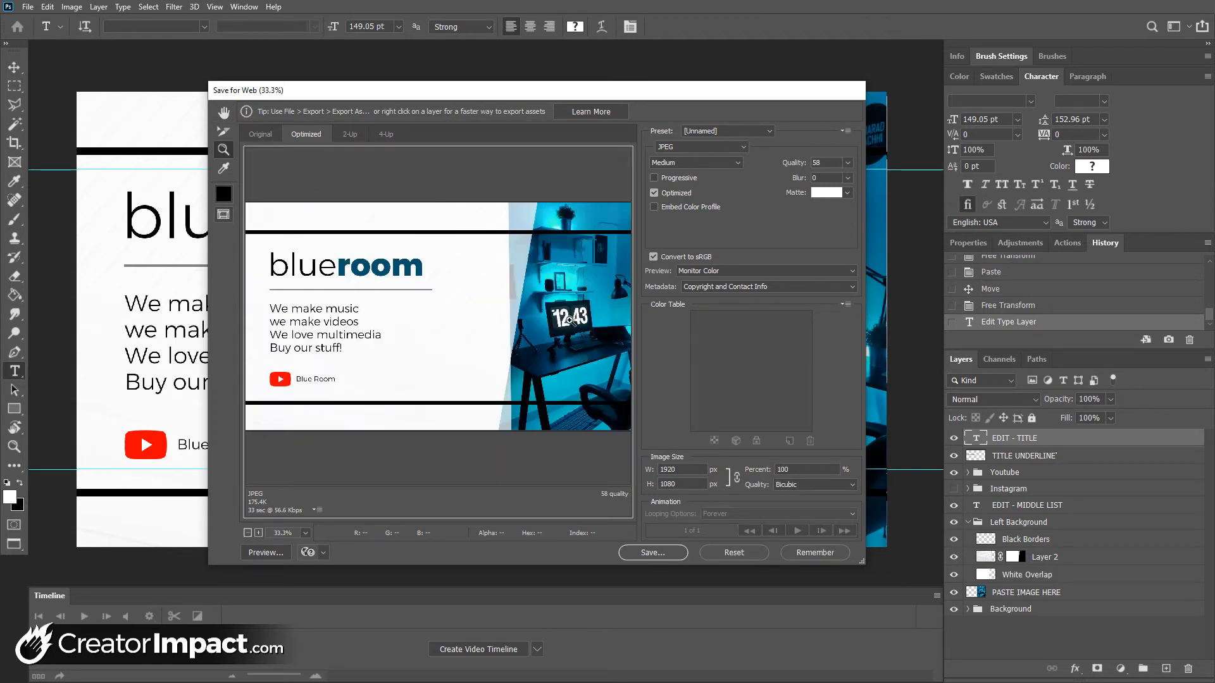
{"action": "left_click", "coordinate": [666, 148]}
{"action": "left_click", "coordinate": [672, 170]}
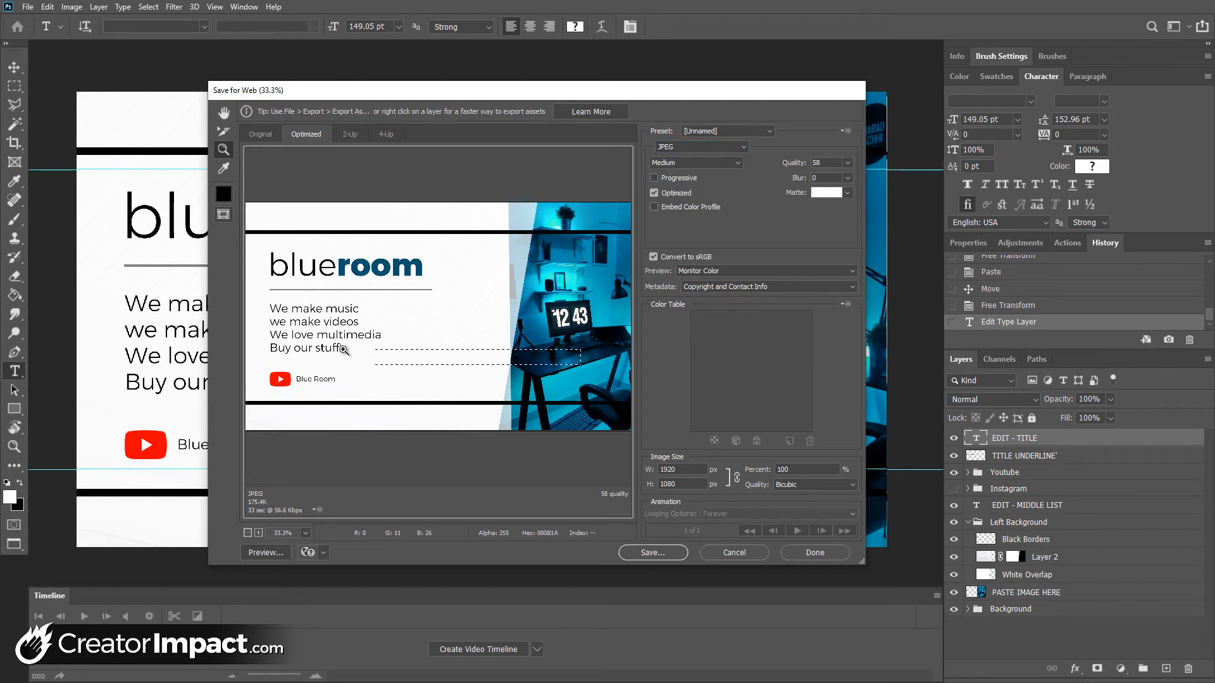
Lower the JPEG quality to 8 and inspect the compression around the "room" lettering up close
{"action": "left_click", "coordinate": [313, 250]}
{"action": "left_click", "coordinate": [310, 244]}
{"action": "left_click_drag", "start_coordinate": [334, 280], "coordinate": [507, 263]}
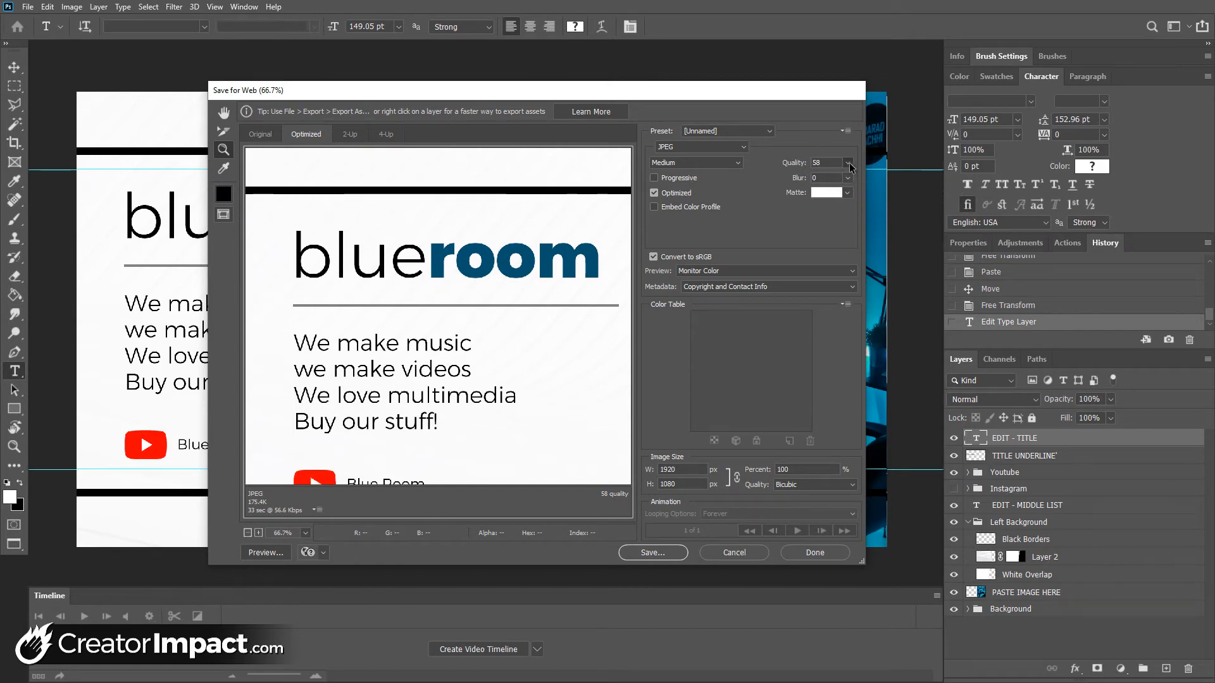
{"action": "left_click", "coordinate": [848, 162]}
{"action": "left_click_drag", "start_coordinate": [812, 179], "coordinate": [790, 179]}
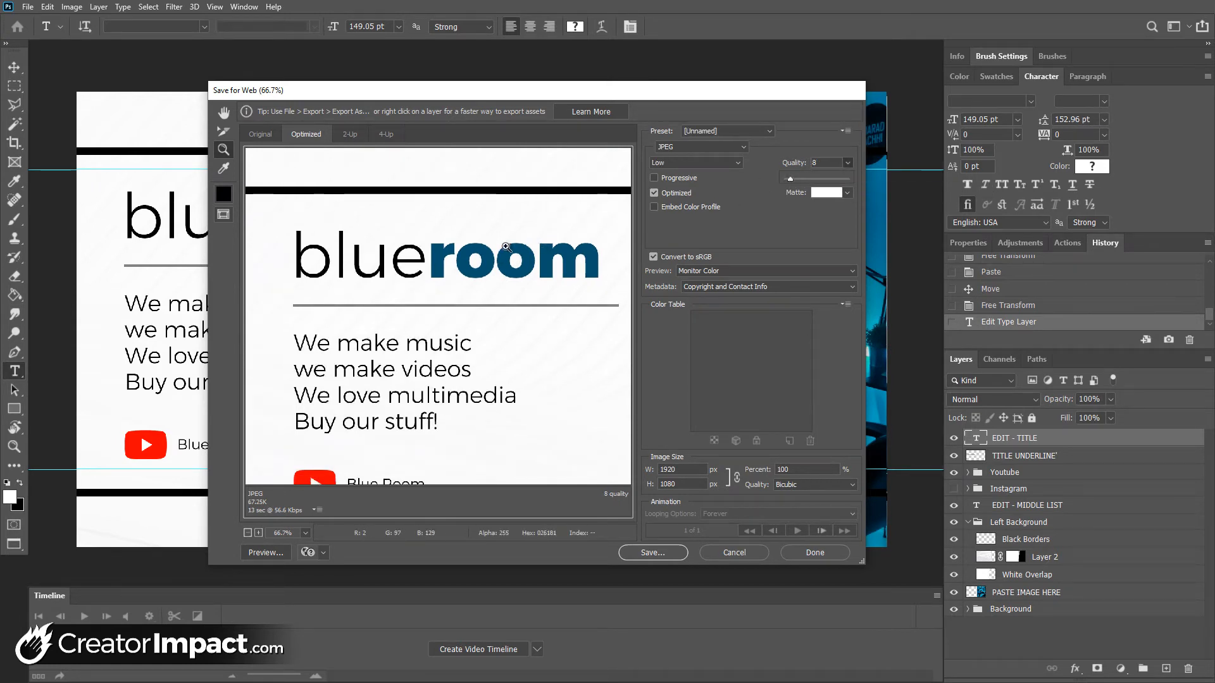
{"action": "left_click_drag", "start_coordinate": [440, 248], "coordinate": [488, 279]}
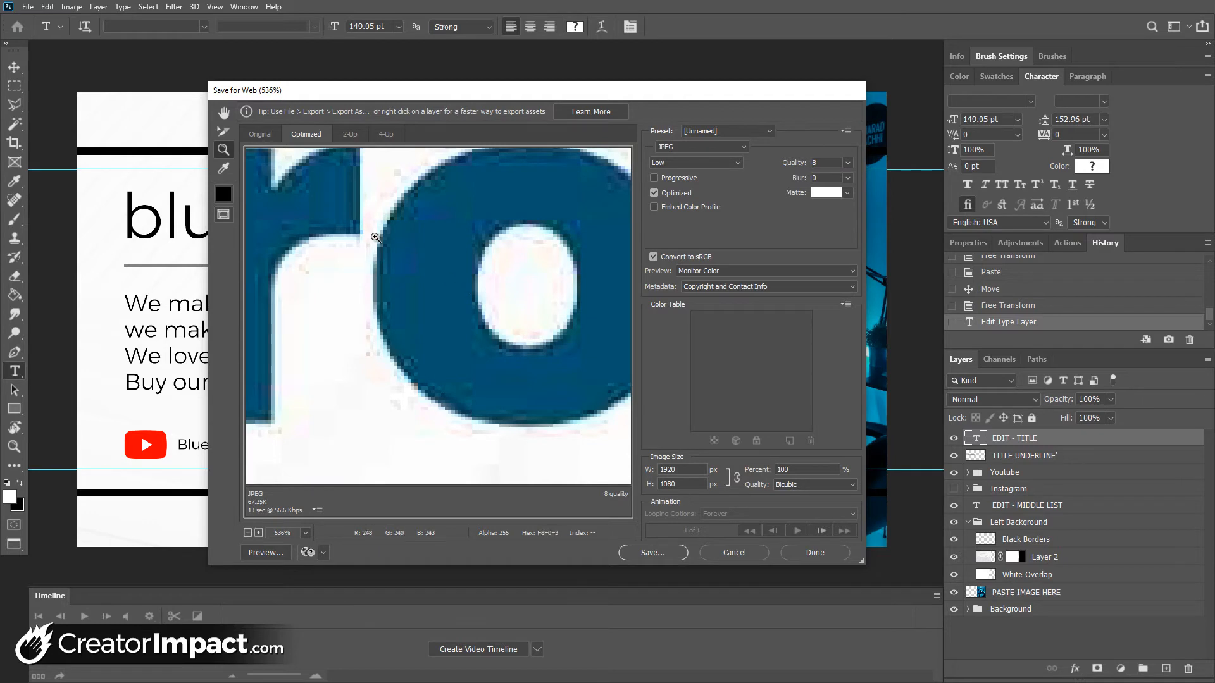
Set the JPEG quality to 57 and check the title and list text in the preview
{"action": "left_click", "coordinate": [848, 162]}
{"action": "left_click_drag", "start_coordinate": [820, 182], "coordinate": [822, 179]}
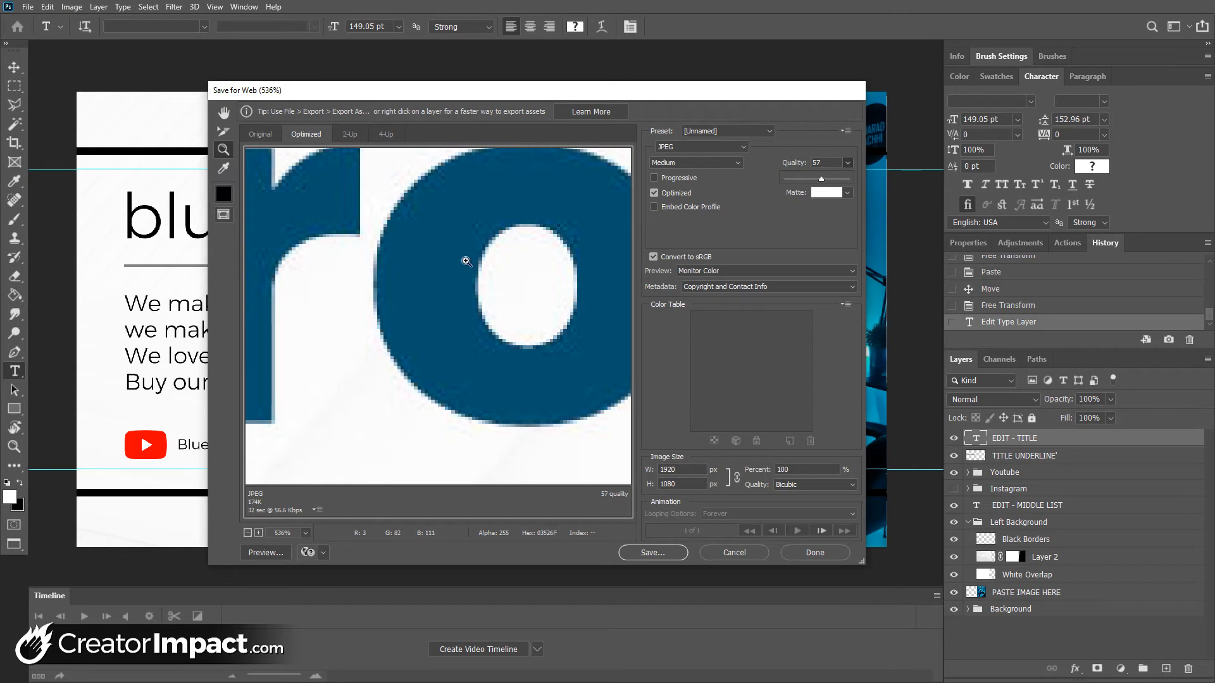
{"action": "left_click", "coordinate": [484, 228], "text": "alt"}
{"action": "left_click", "coordinate": [484, 228], "text": "alt"}
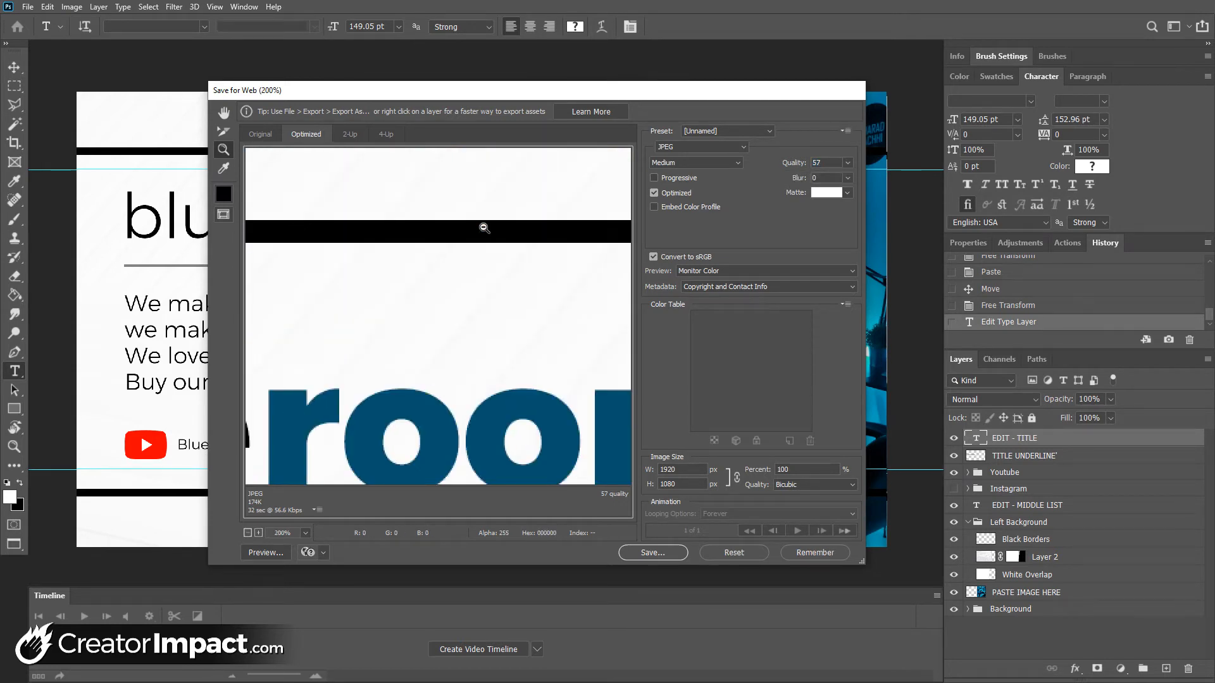
{"action": "left_click", "coordinate": [484, 228], "text": "alt"}
{"action": "left_click", "coordinate": [484, 228], "text": "alt"}
{"action": "left_click", "coordinate": [484, 228]}
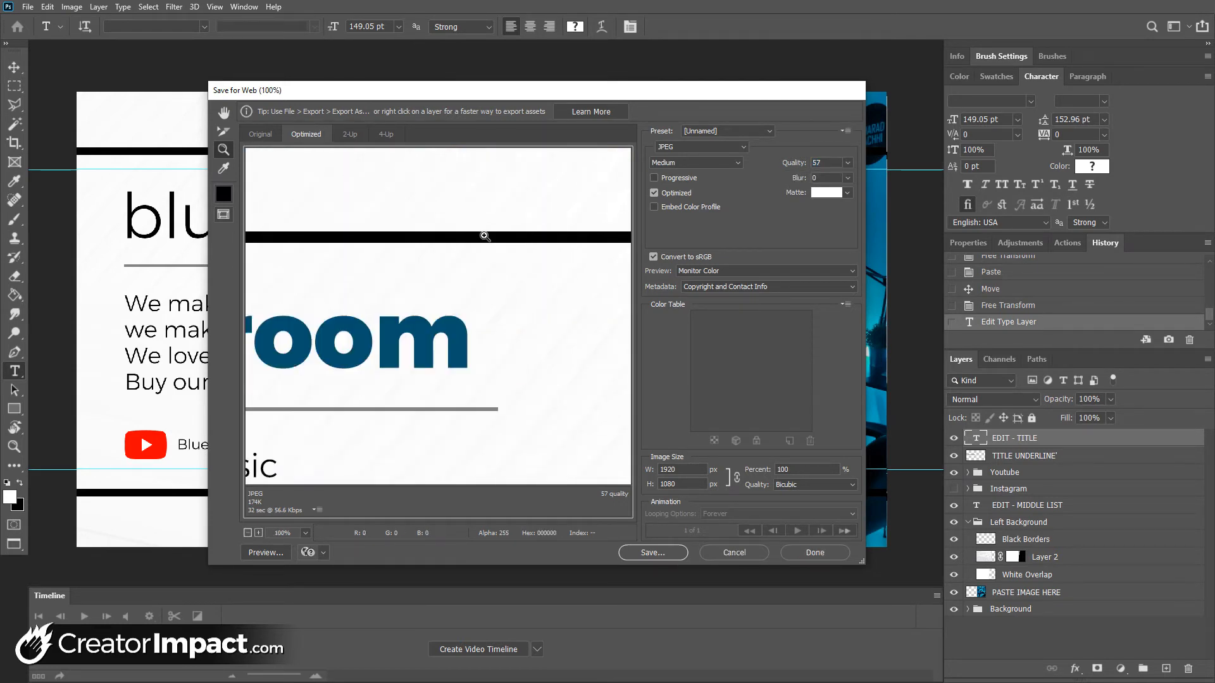
{"action": "left_click_drag", "start_coordinate": [380, 284], "coordinate": [519, 285]}
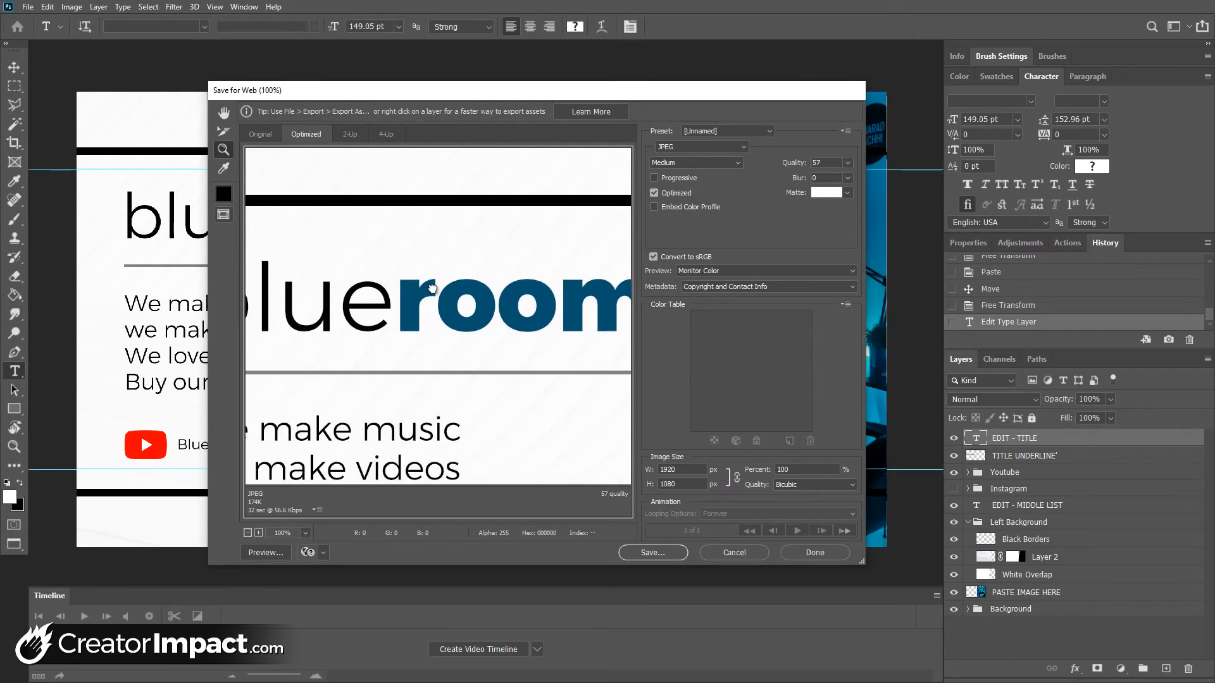
{"action": "left_click", "coordinate": [504, 297], "text": "alt"}
{"action": "left_click", "coordinate": [505, 297], "text": "alt"}
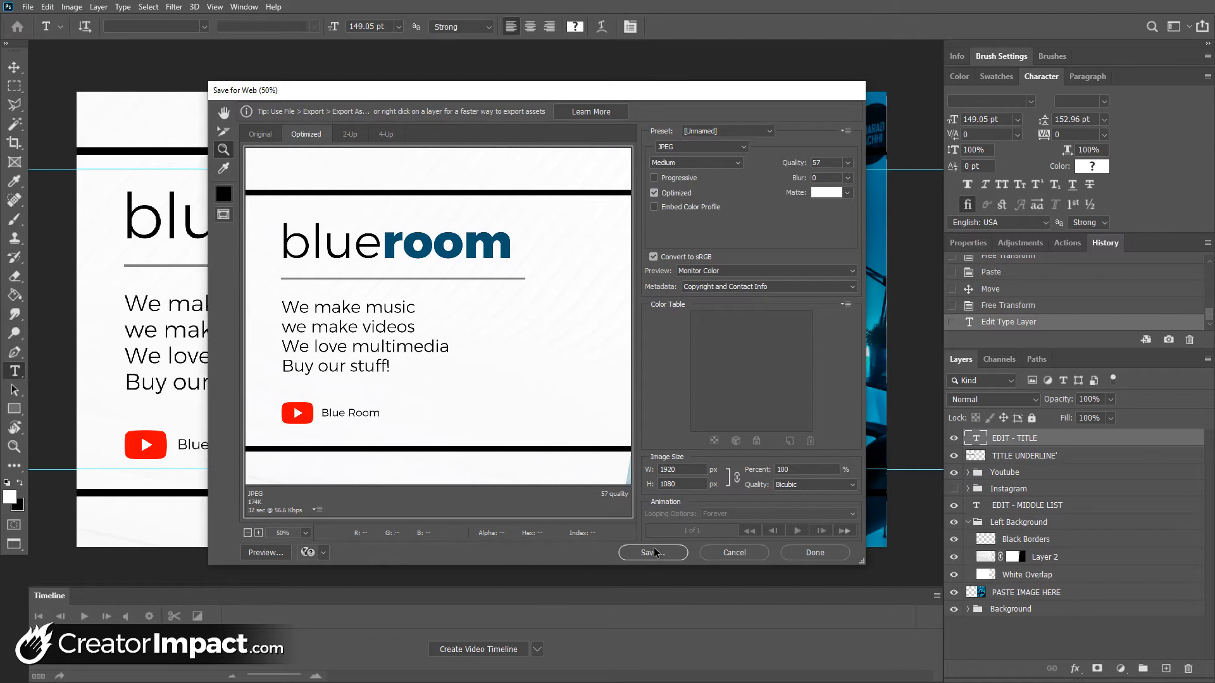
Save the JPEG as Light-and-White.jpg in the Desktop folder "the things", inside "facebook video" and its "facebook" subfolder
{"action": "left_click", "coordinate": [663, 150]}
{"action": "left_click", "coordinate": [662, 151]}
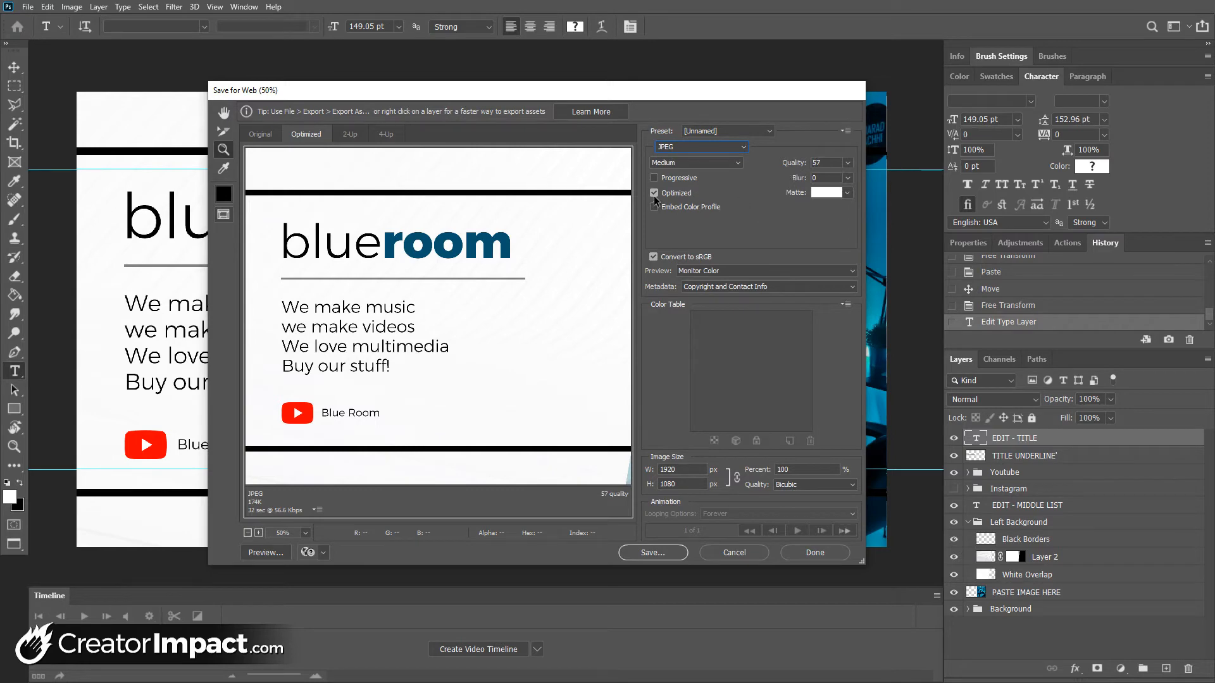
{"action": "left_click", "coordinate": [653, 553]}
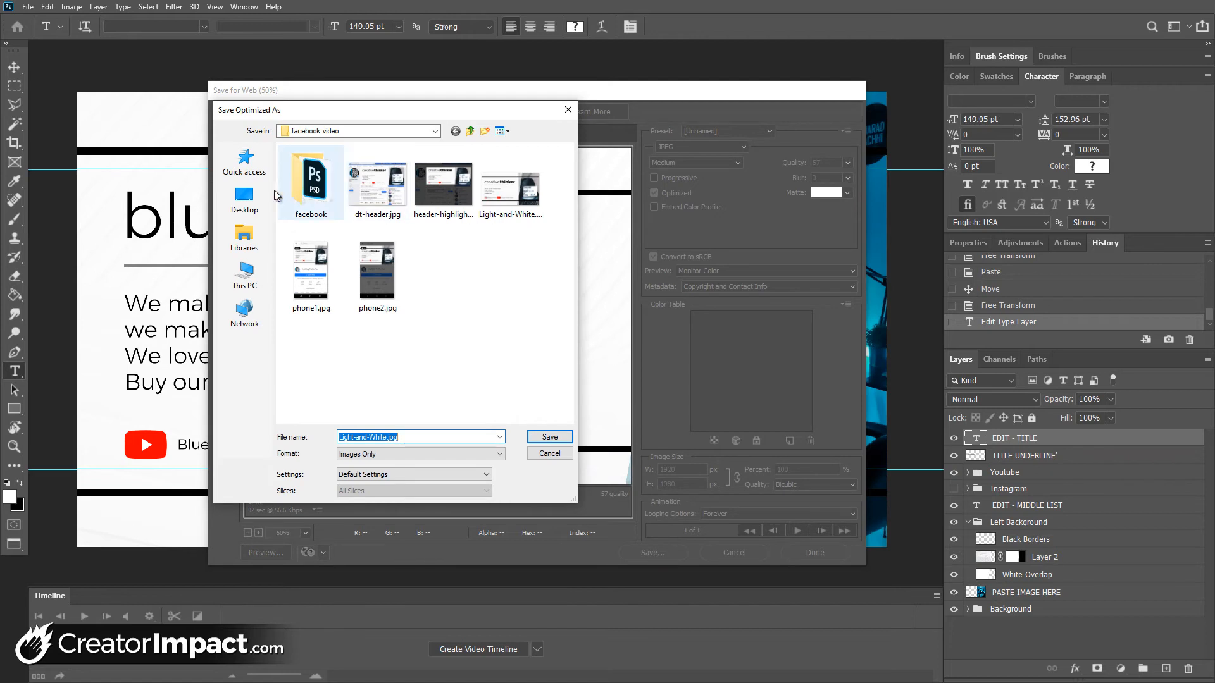
{"action": "left_click", "coordinate": [244, 200]}
{"action": "double_click", "coordinate": [310, 368]}
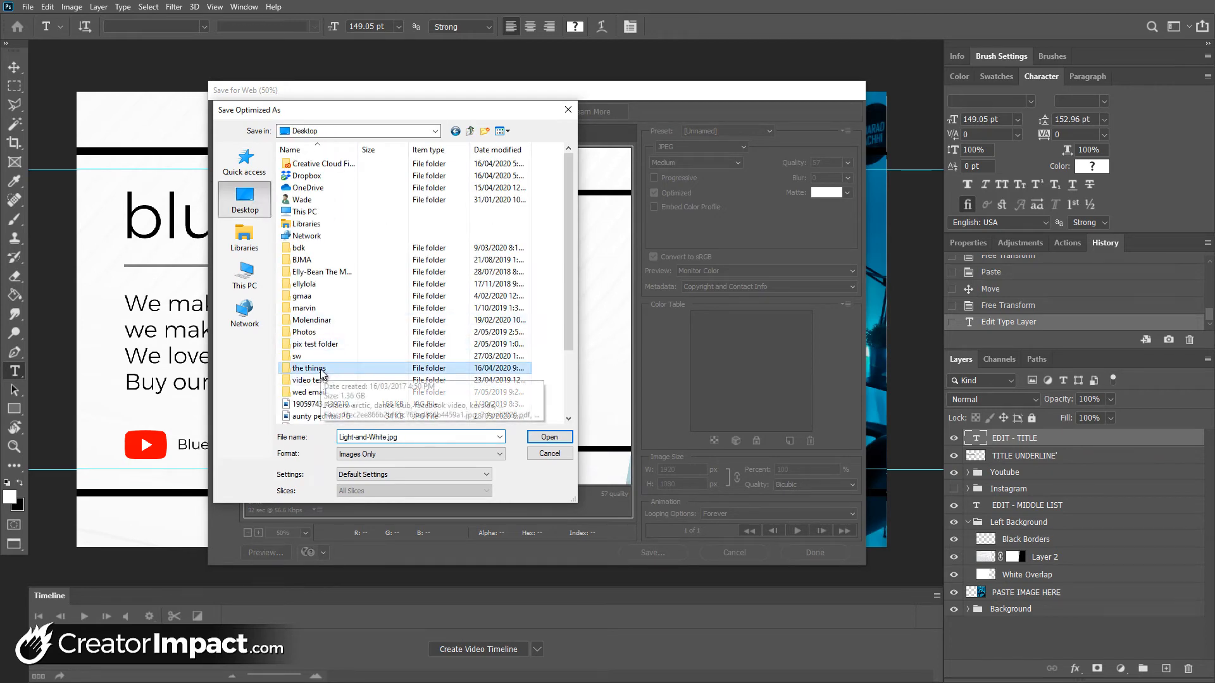
{"action": "double_click", "coordinate": [439, 185]}
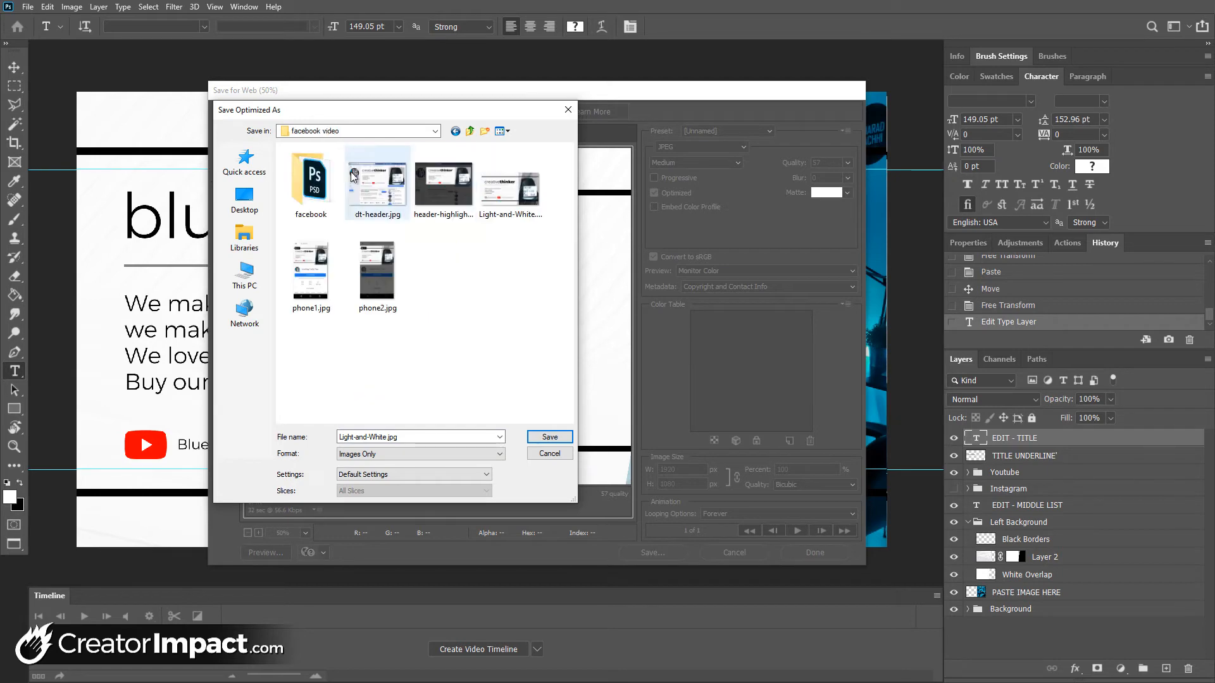
{"action": "double_click", "coordinate": [326, 202]}
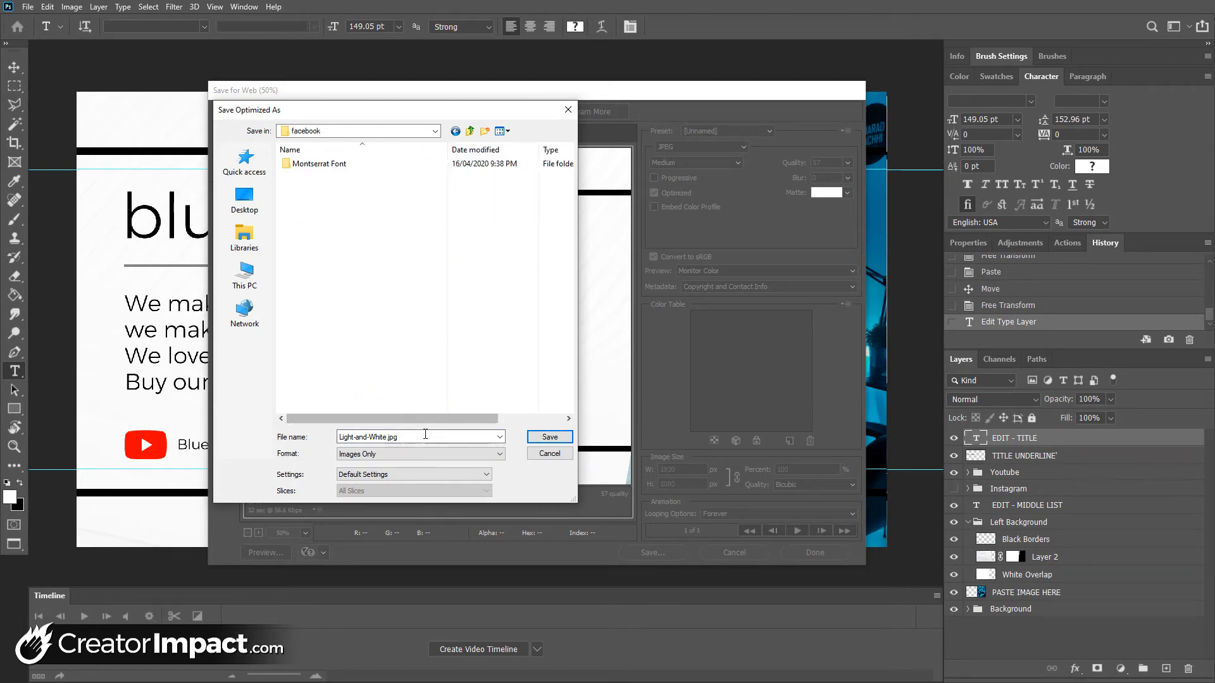
{"action": "left_click", "coordinate": [546, 437]}
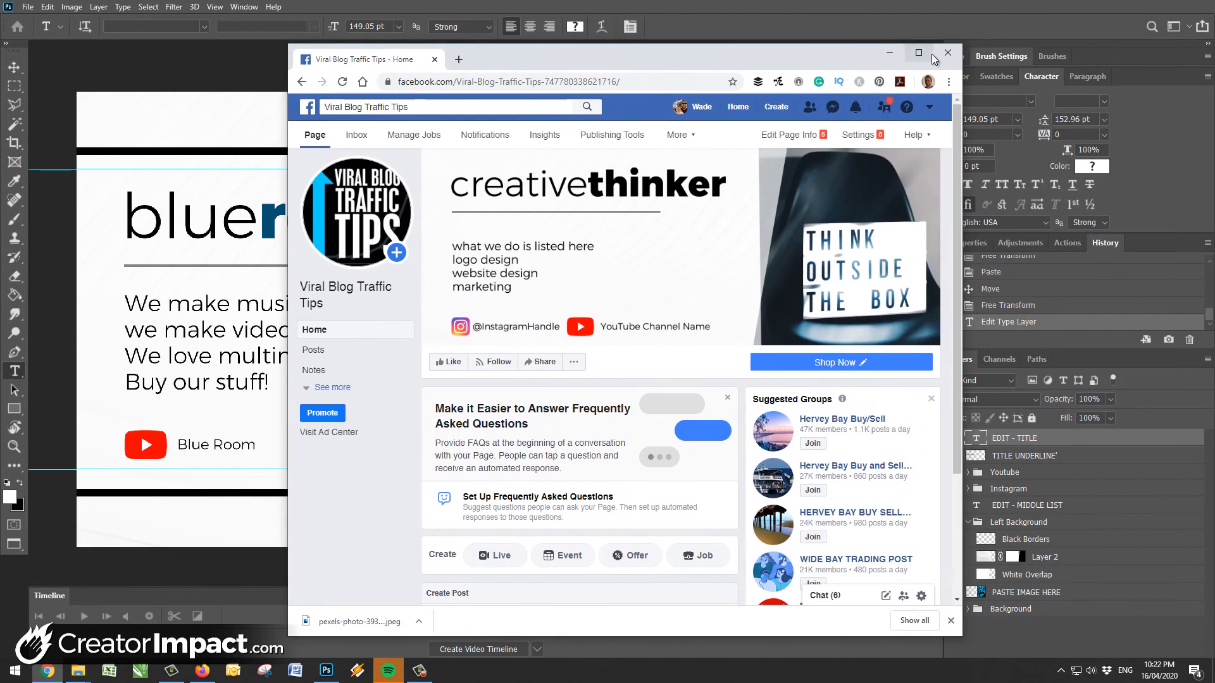
Switch to the Viral Blog Traffic Tips Facebook page in Chrome, maximize it and start a cover photo upload
{"action": "left_click", "coordinate": [920, 54]}
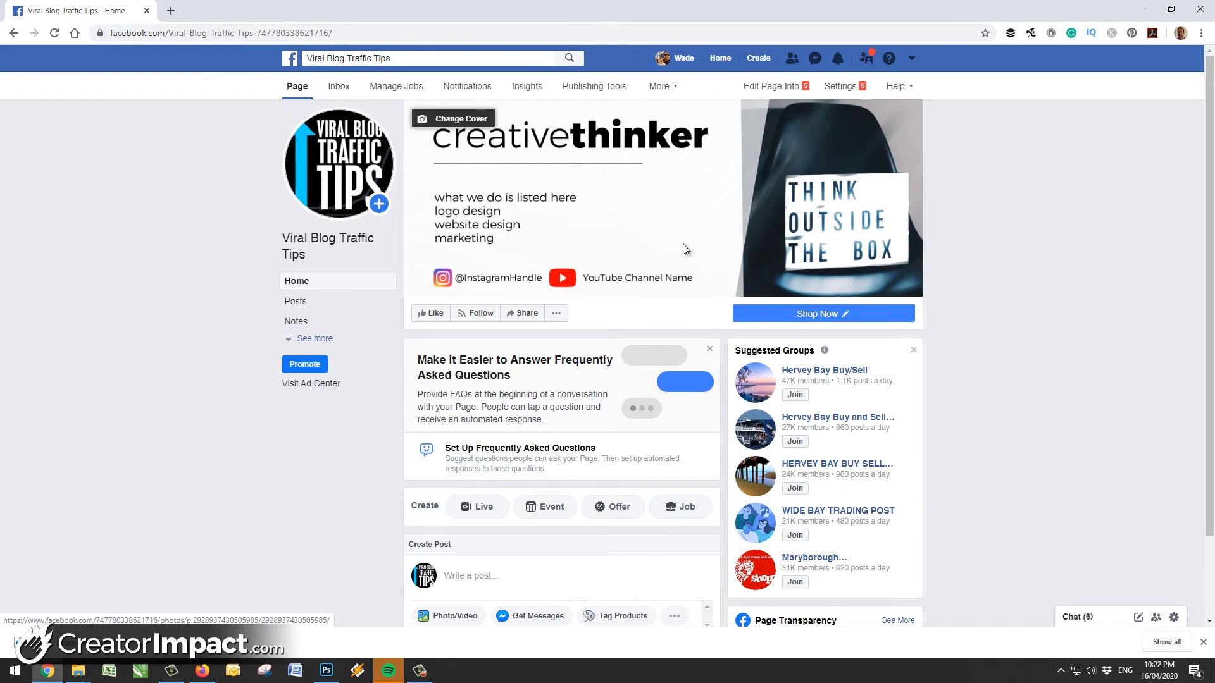
{"action": "left_click", "coordinate": [436, 122]}
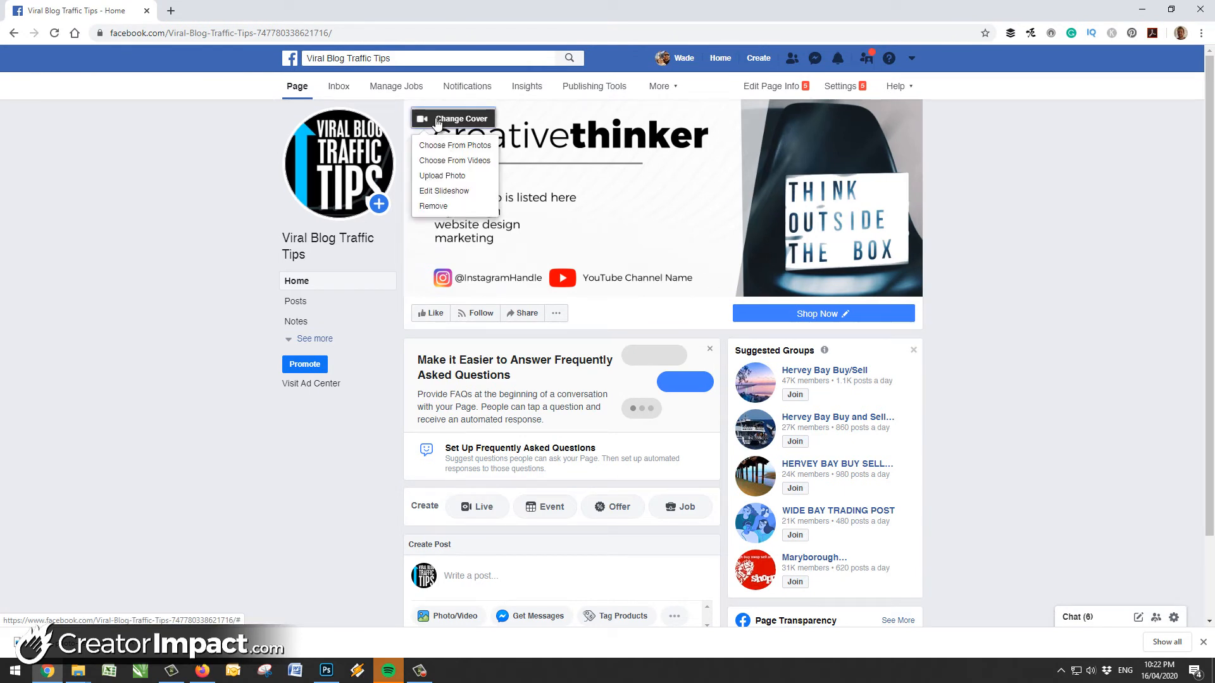
{"action": "left_click", "coordinate": [452, 177]}
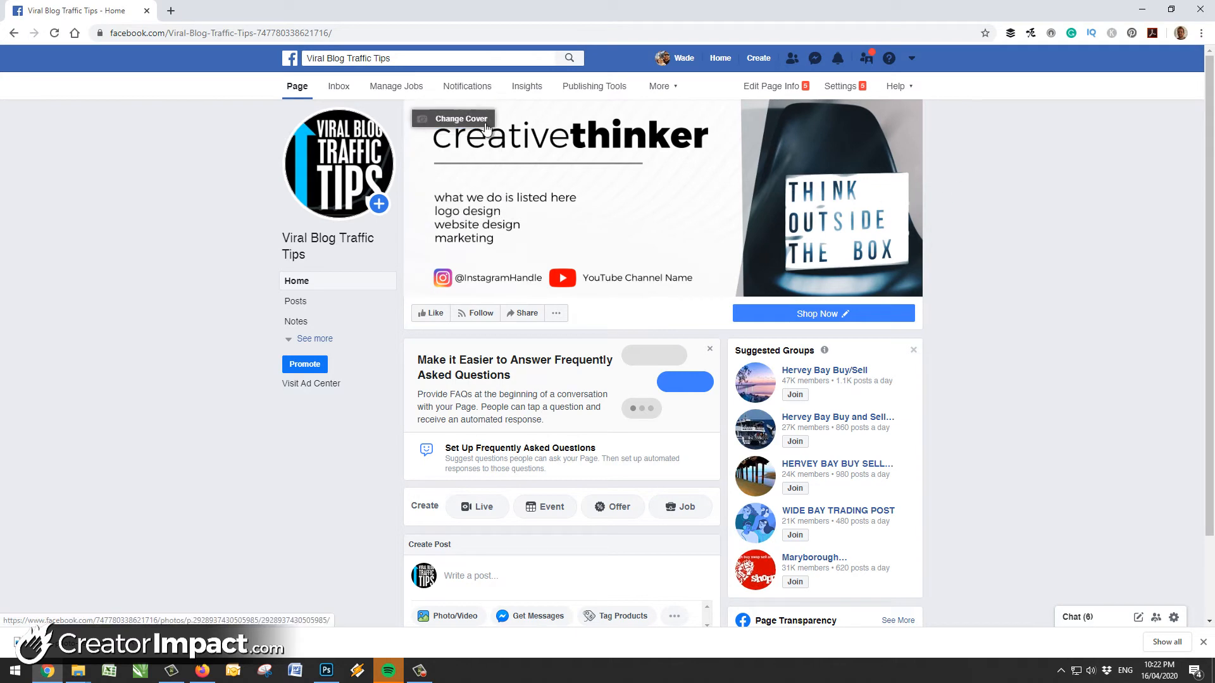
{"action": "left_click", "coordinate": [445, 123]}
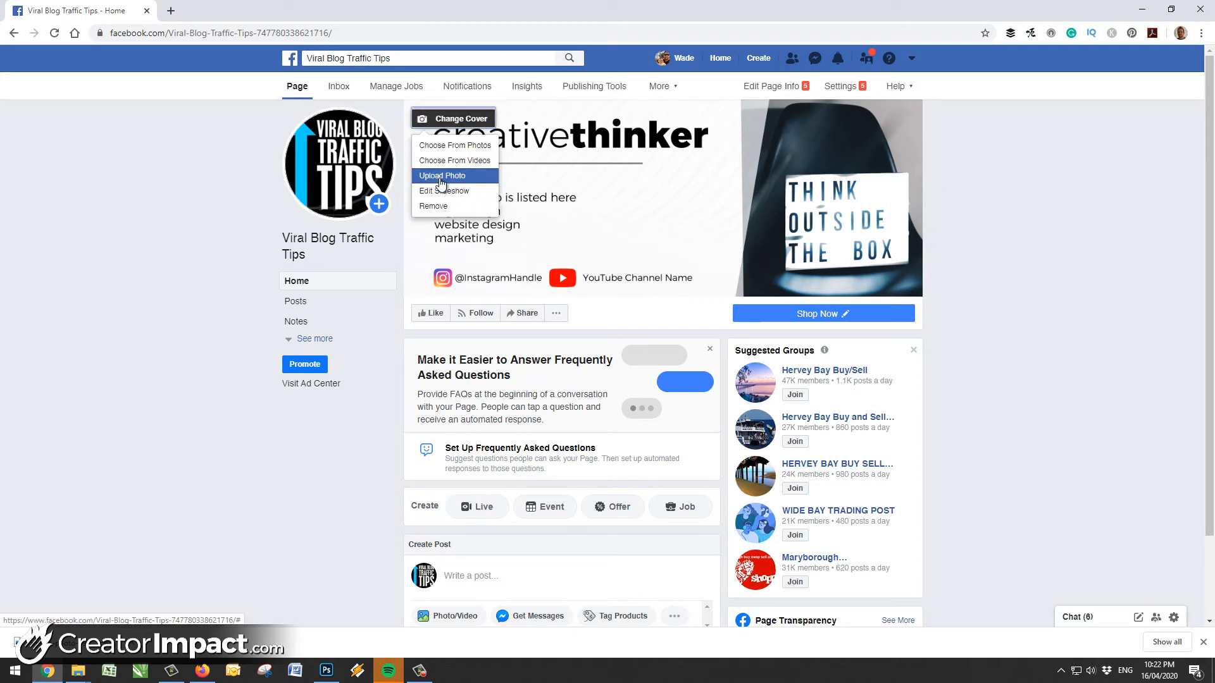
{"action": "left_click", "coordinate": [443, 177]}
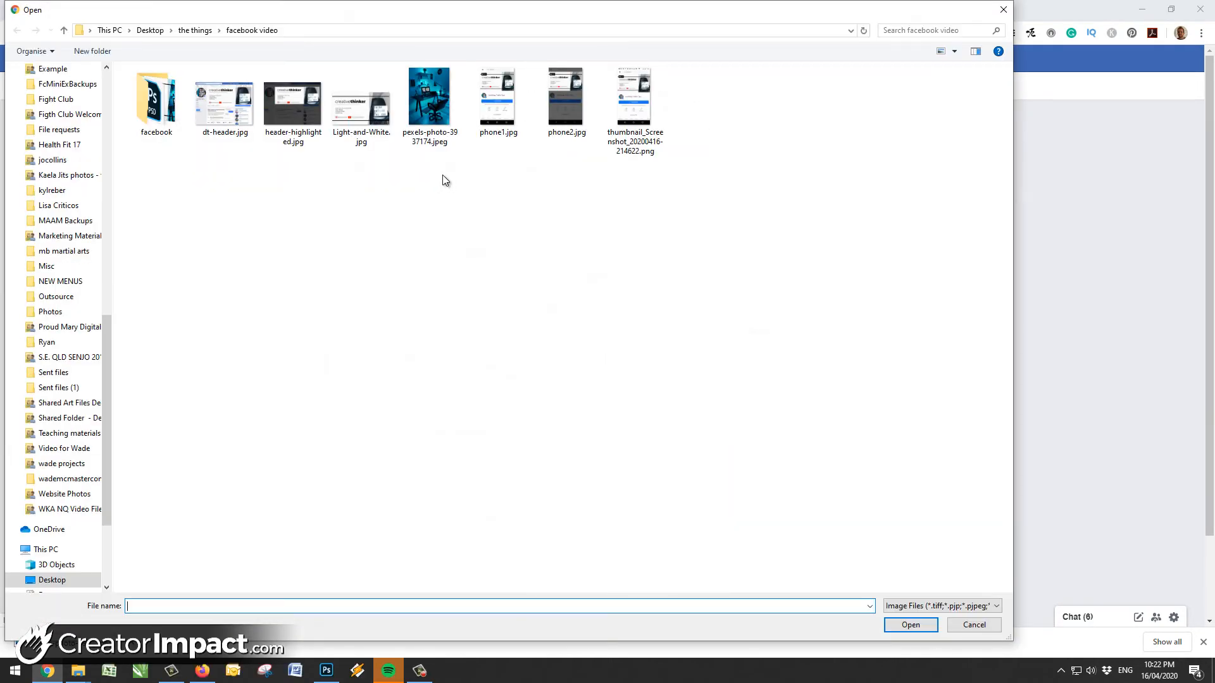
Upload Light-and-White.jpg from the facebook folder as the page cover, shift it slightly upward and save it
{"action": "double_click", "coordinate": [168, 117]}
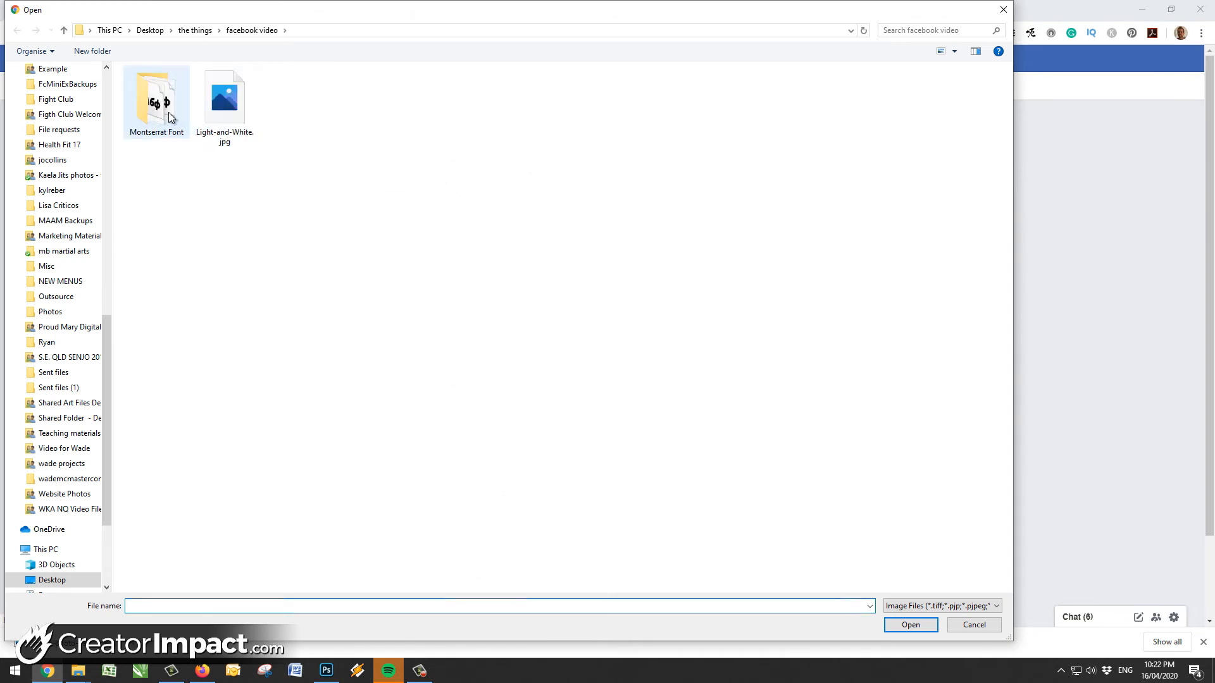
{"action": "left_click", "coordinate": [237, 127]}
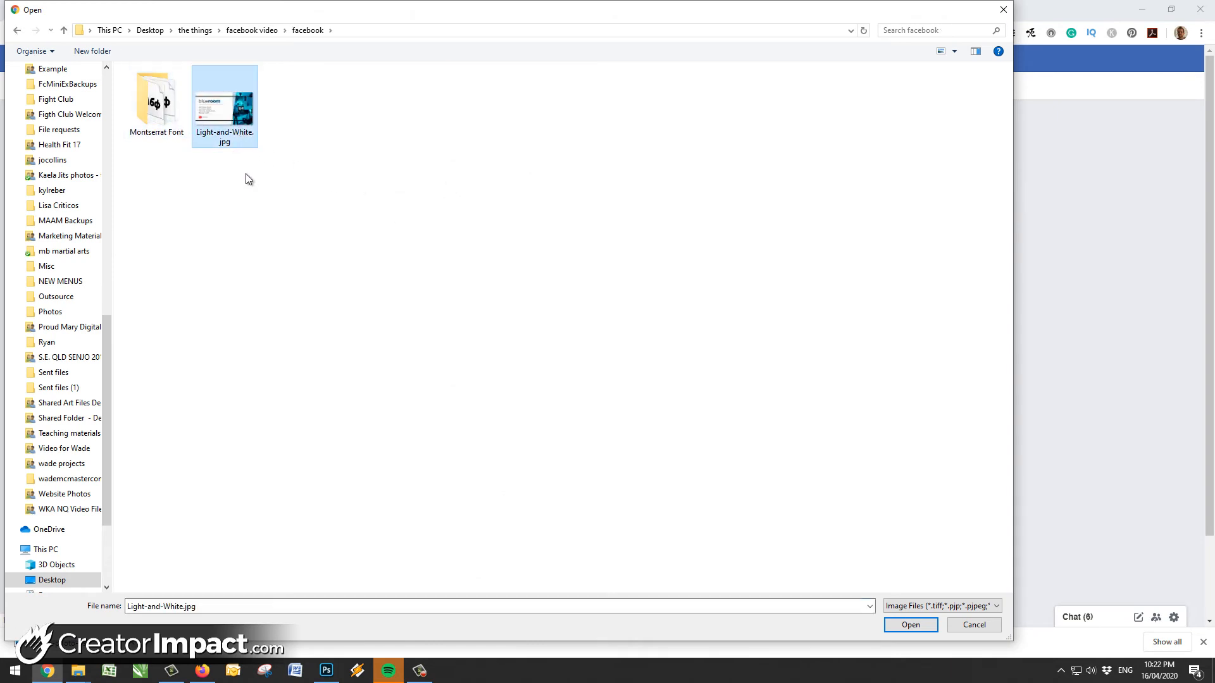
{"action": "left_click", "coordinate": [909, 625]}
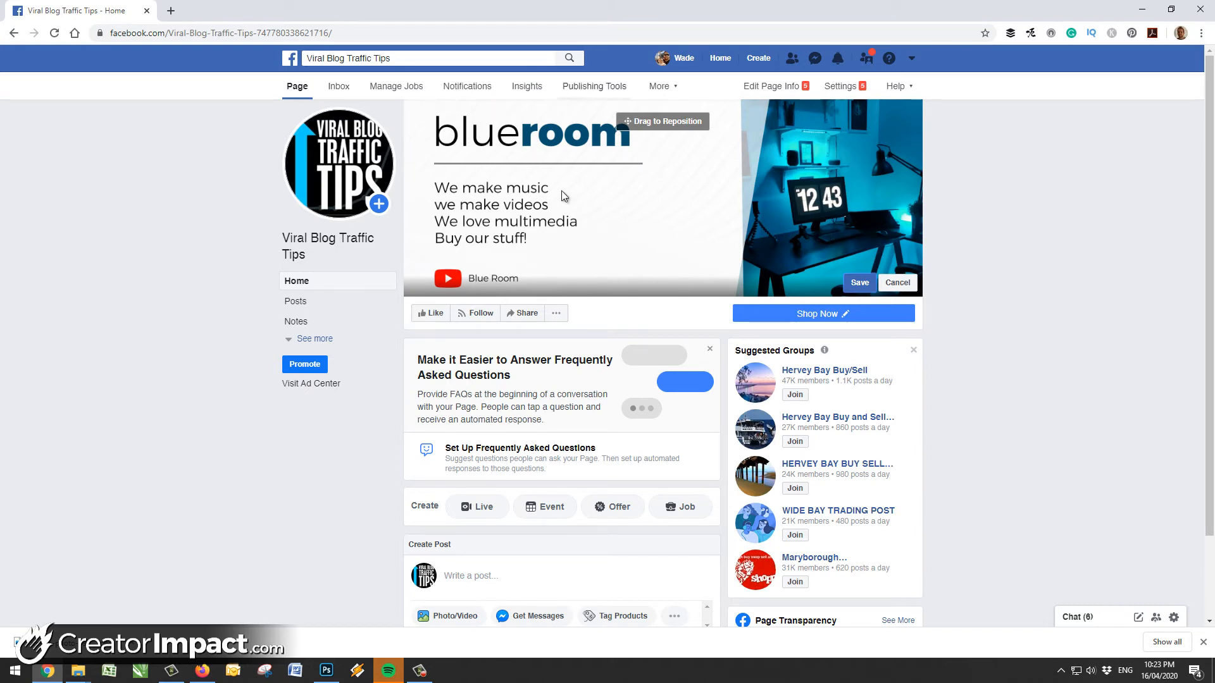
{"action": "left_click_drag", "start_coordinate": [610, 197], "coordinate": [604, 207]}
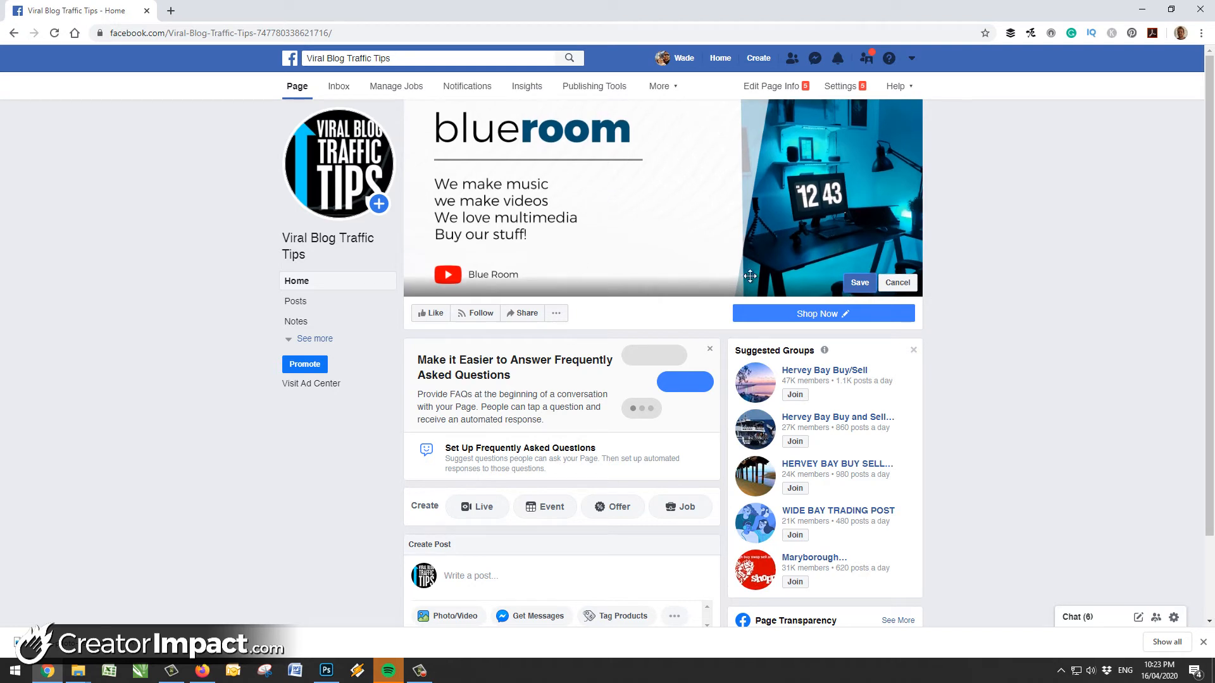
{"action": "left_click", "coordinate": [860, 284]}
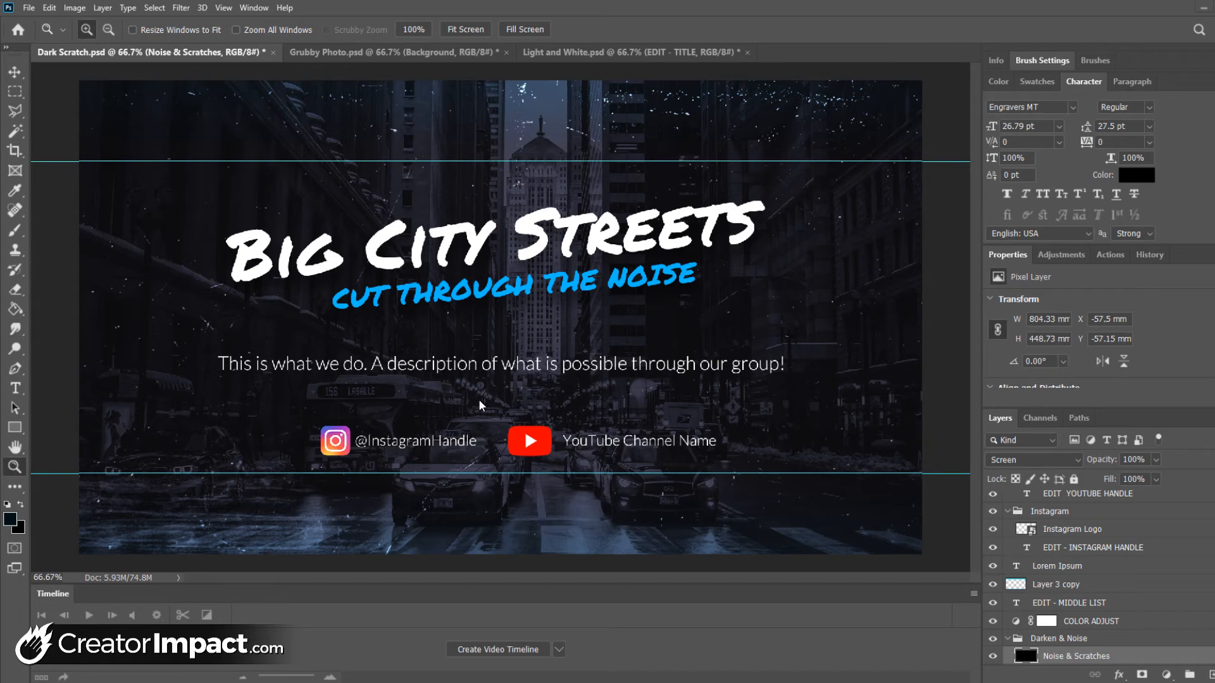
Switch to the Grubby Photo document and replace the "unkie" ending of its EDIT - TITLE text with "Freak"
{"action": "left_click", "coordinate": [311, 53]}
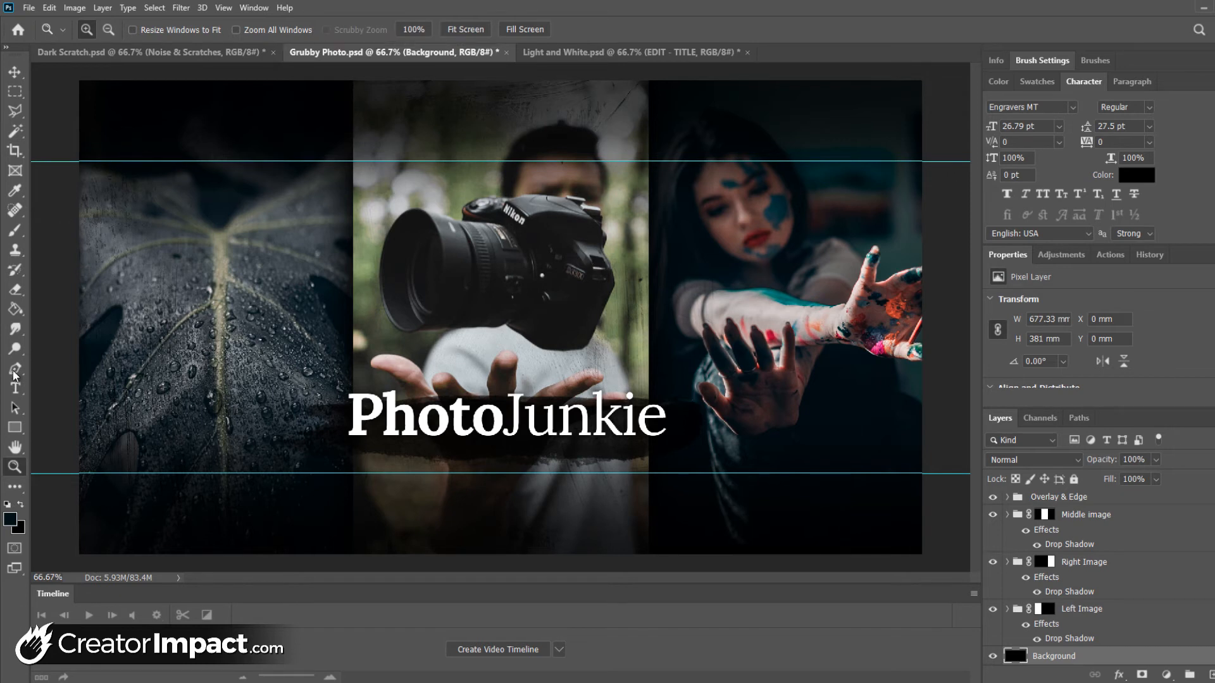
{"action": "left_click", "coordinate": [17, 389]}
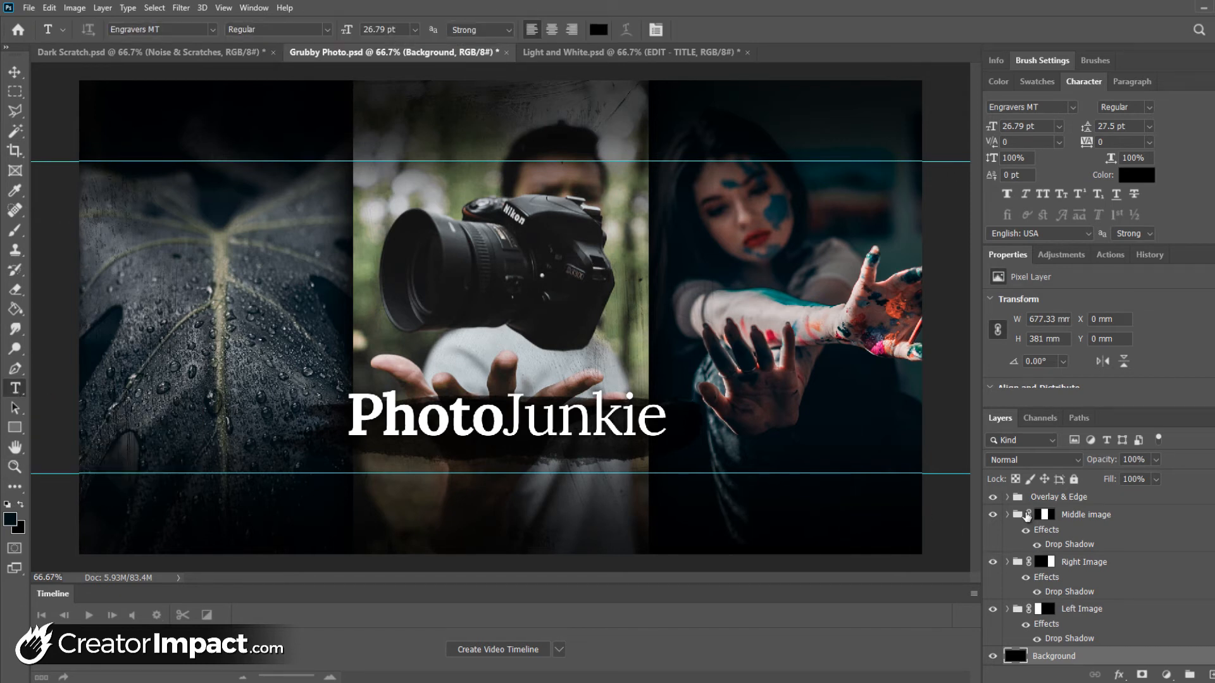
{"action": "scroll", "coordinate": [1027, 516], "scroll_direction": "up", "scroll_amount": 2}
{"action": "left_click", "coordinate": [1069, 501]}
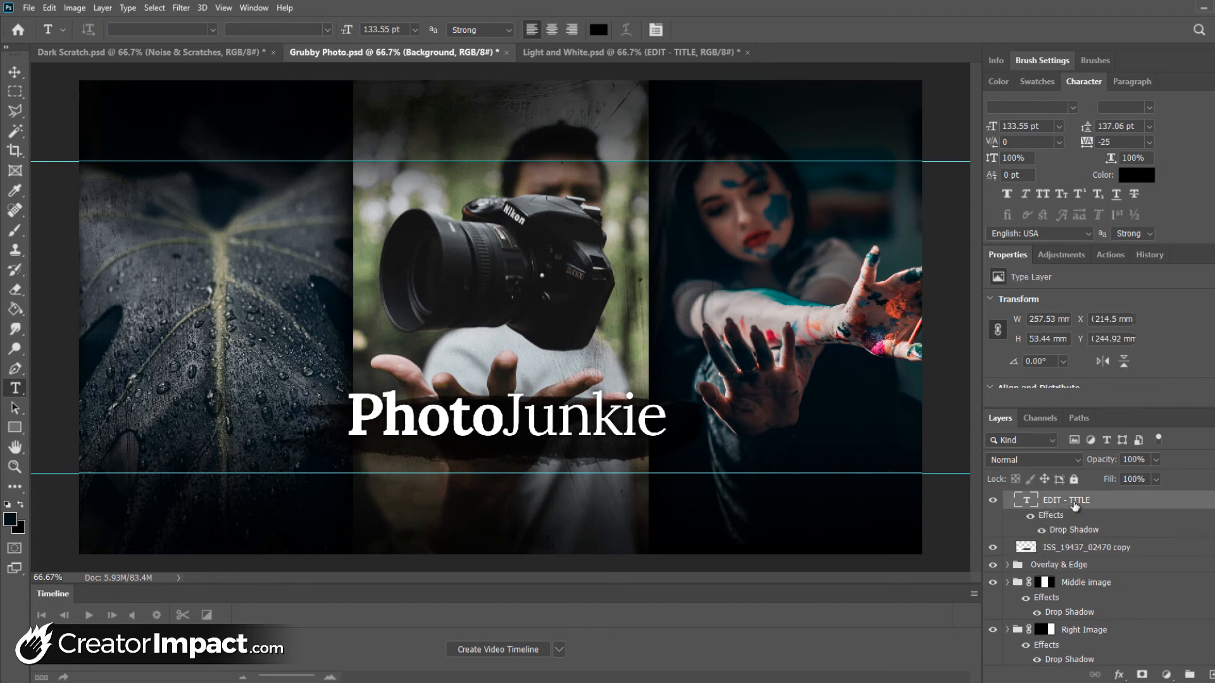
{"action": "left_click", "coordinate": [525, 420]}
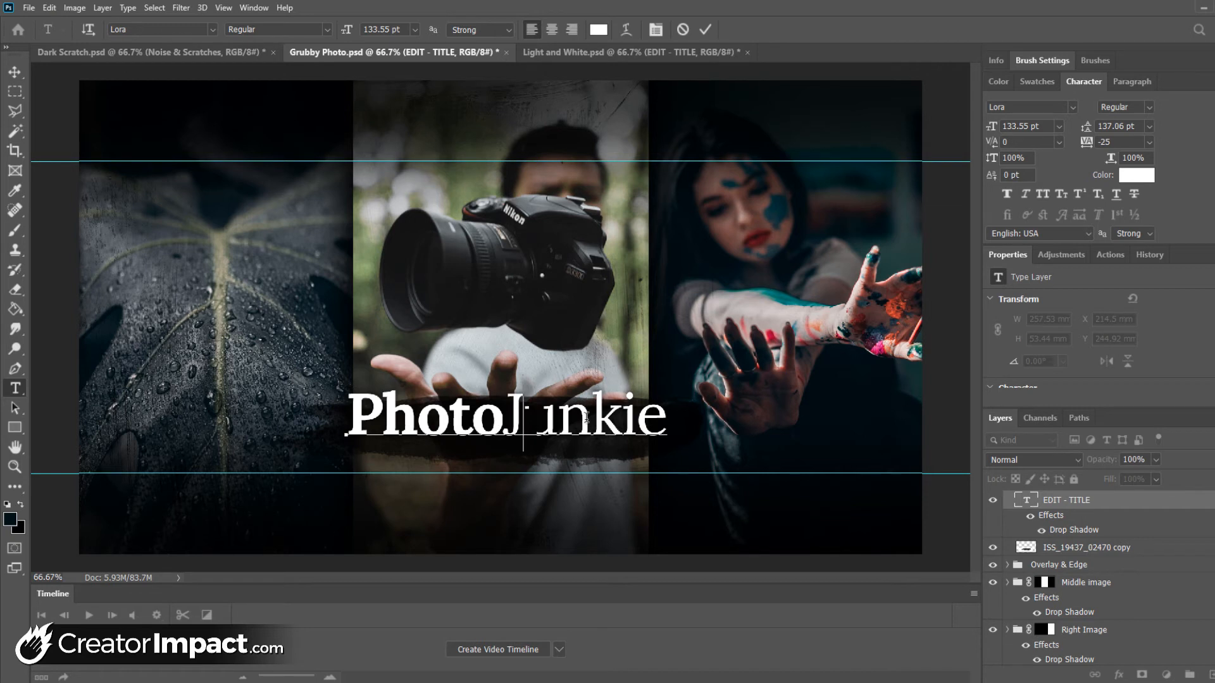
{"action": "left_click", "coordinate": [588, 418]}
{"action": "left_click_drag", "start_coordinate": [535, 423], "coordinate": [682, 426]}
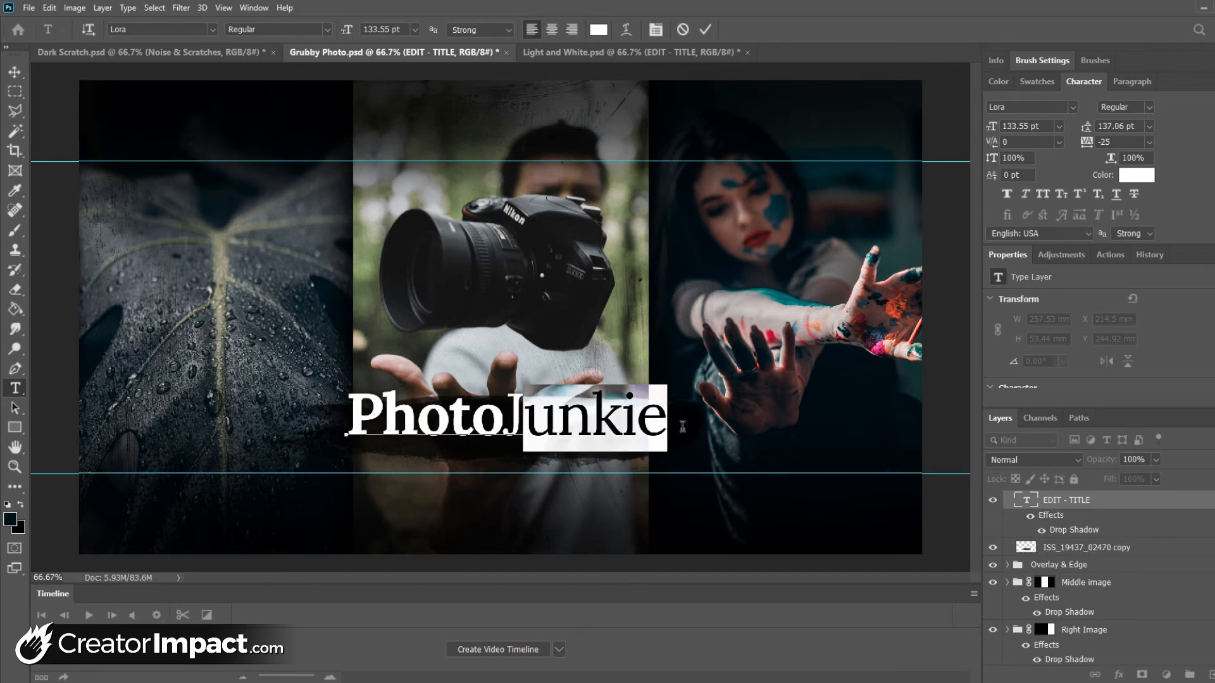
{"action": "type", "text": "Freak"}
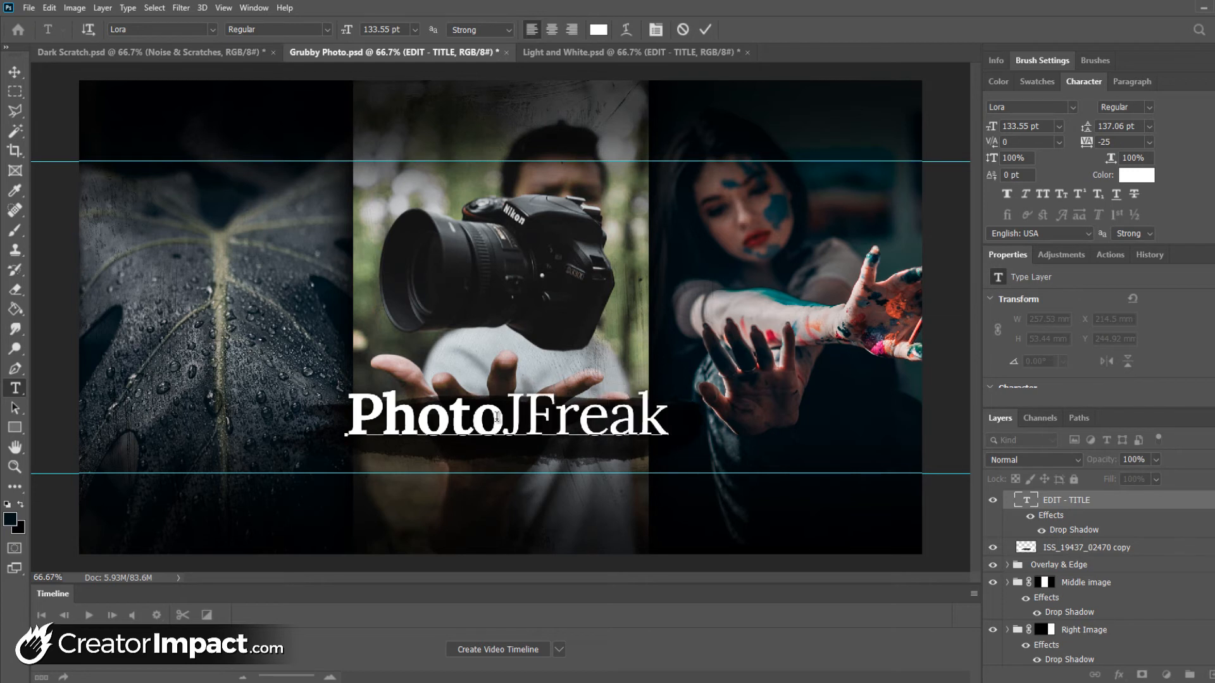
Change "Photo" to "Image" in the title, delete the leftover J so it reads ImageFreak, and shift the title slightly right
{"action": "left_click_drag", "start_coordinate": [496, 418], "coordinate": [347, 420]}
{"action": "type", "text": "Image"}
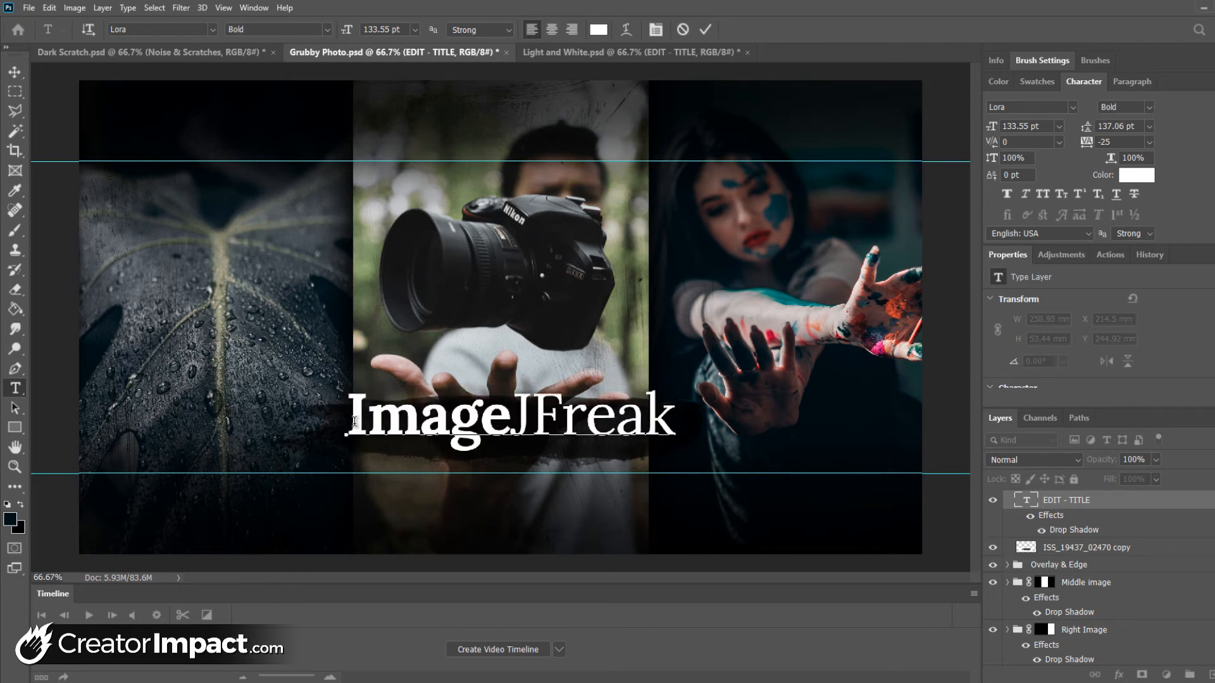
{"action": "key", "text": "Delete"}
{"action": "key", "text": "ctrl+Return"}
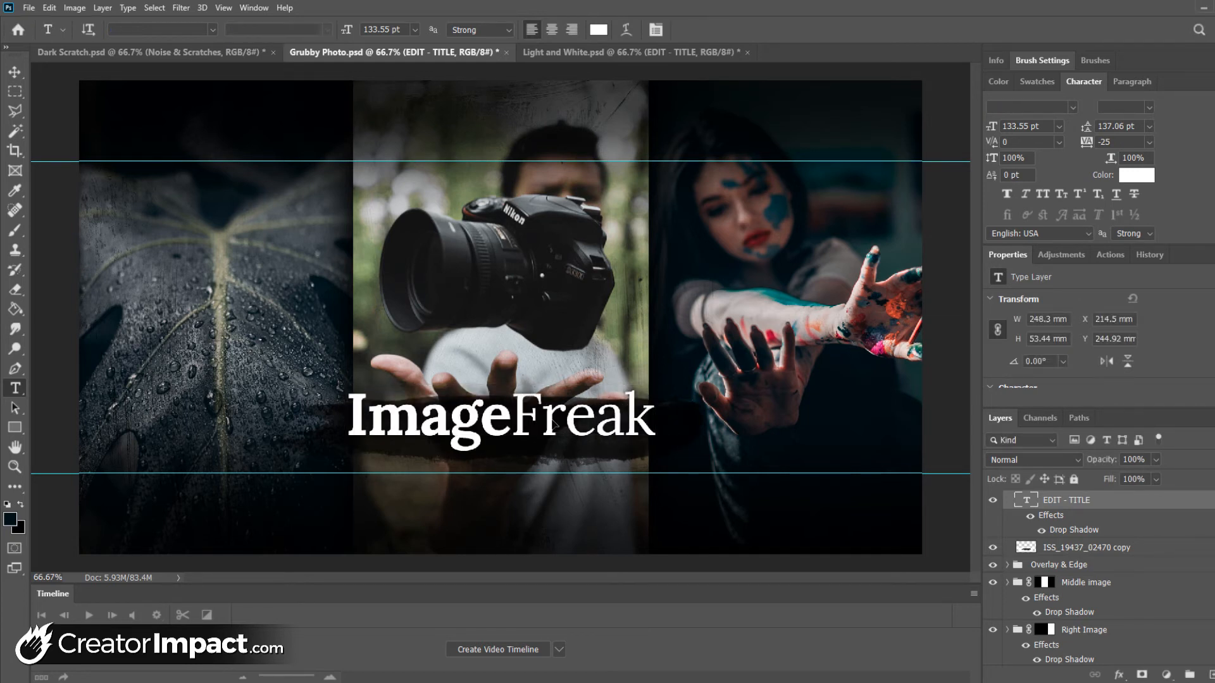
{"action": "left_click_drag", "start_coordinate": [553, 420], "coordinate": [558, 421]}
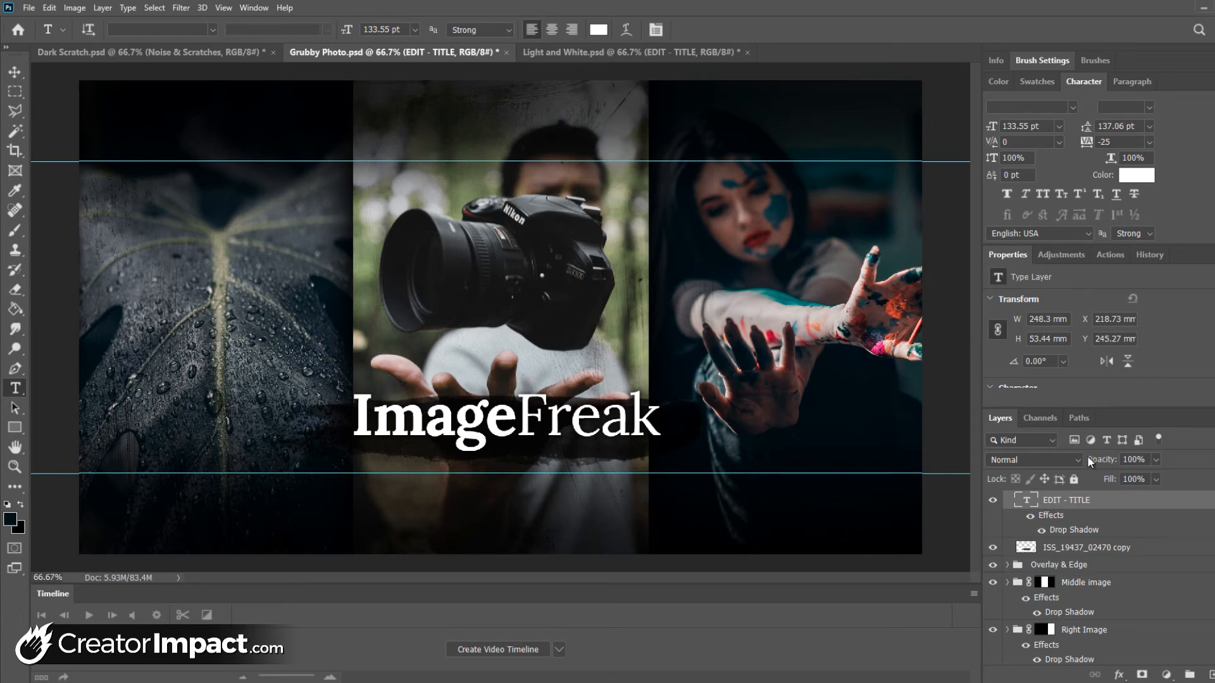
{"action": "left_click", "coordinate": [29, 7]}
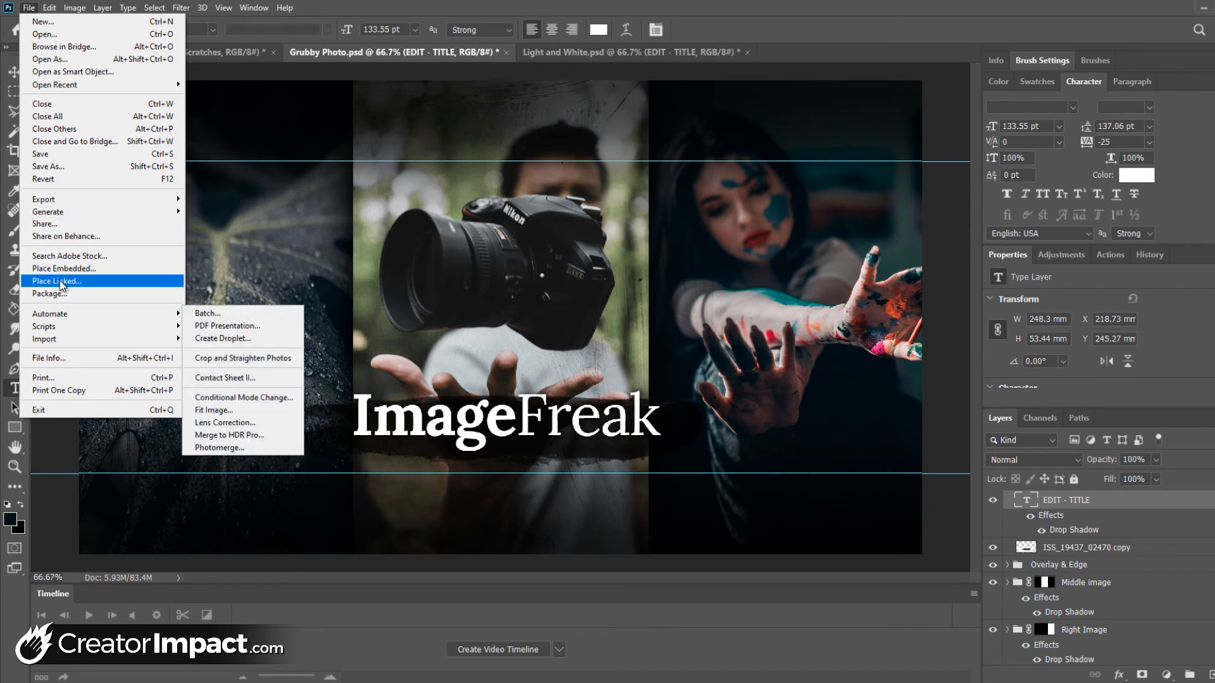
{"action": "left_click", "coordinate": [701, 2]}
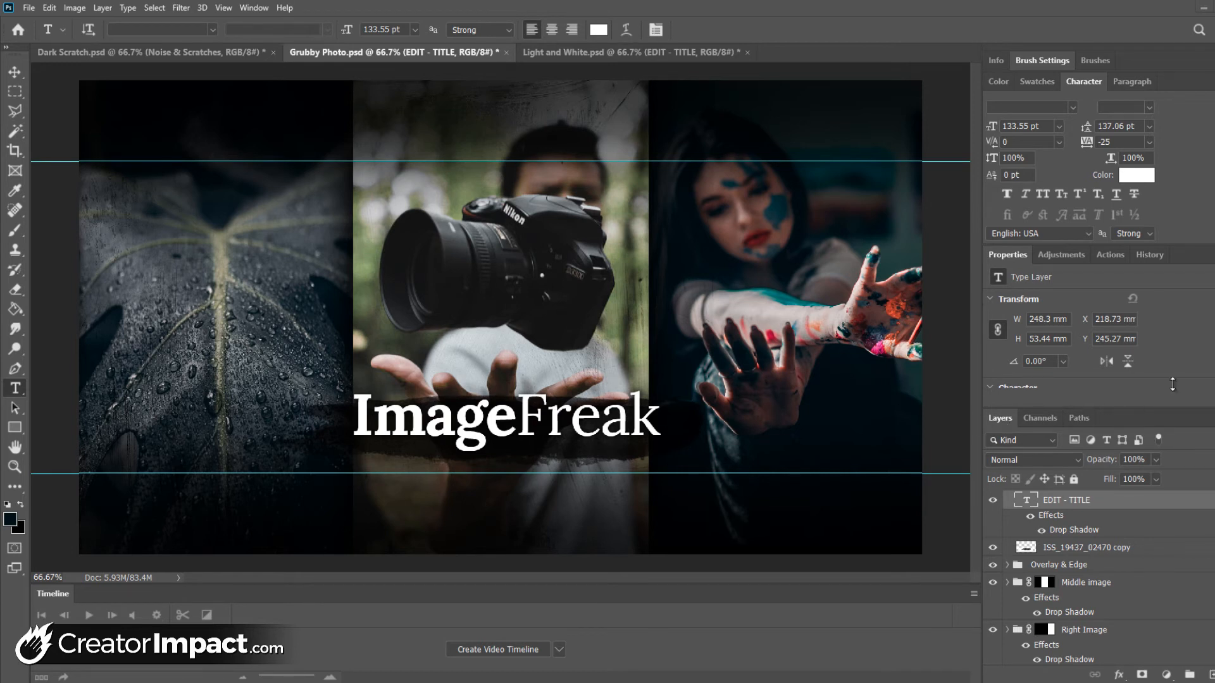
Extend the layer list and paste the copied image onto the PASTE IMAGE HERE layer of the Middle image group
{"action": "key", "text": "ctrl+g"}
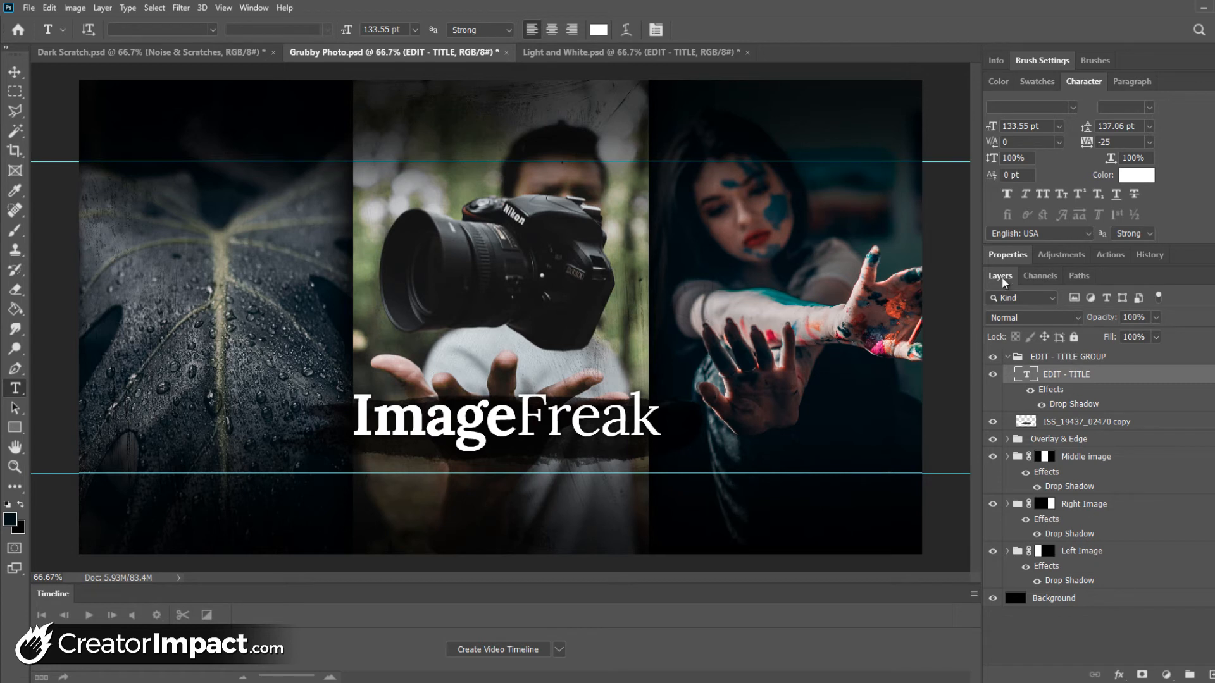
{"action": "left_click", "coordinate": [1088, 460]}
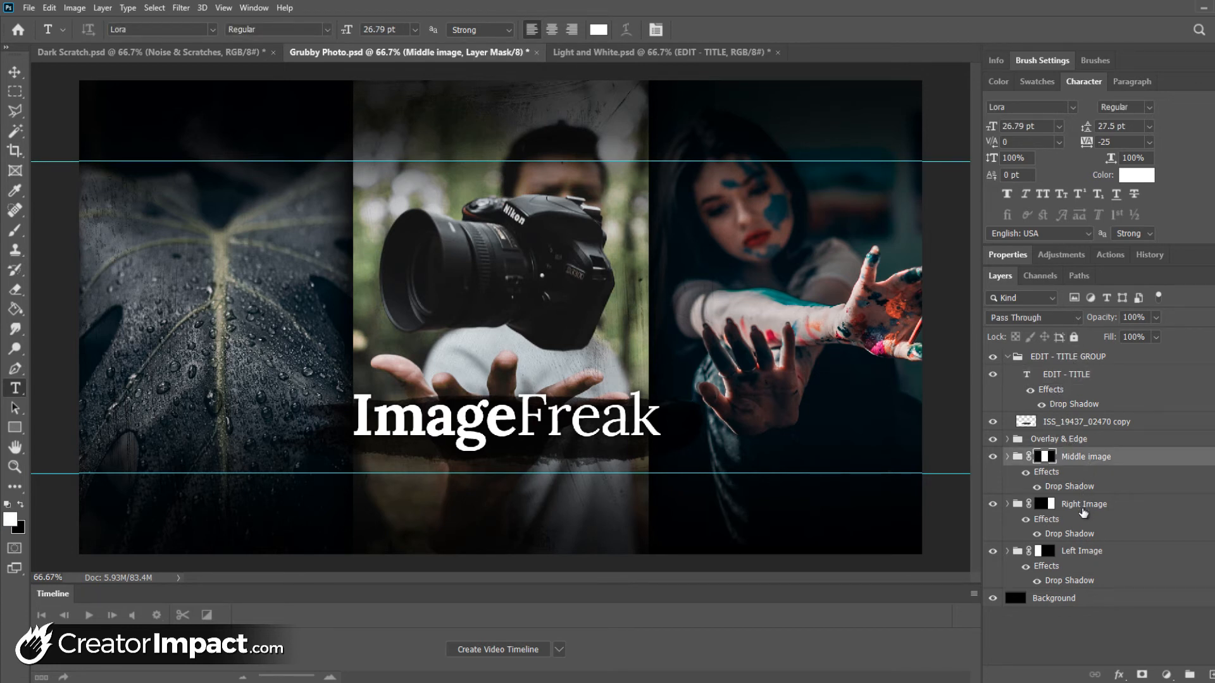
{"action": "left_click", "coordinate": [1083, 510]}
{"action": "left_click", "coordinate": [1093, 555]}
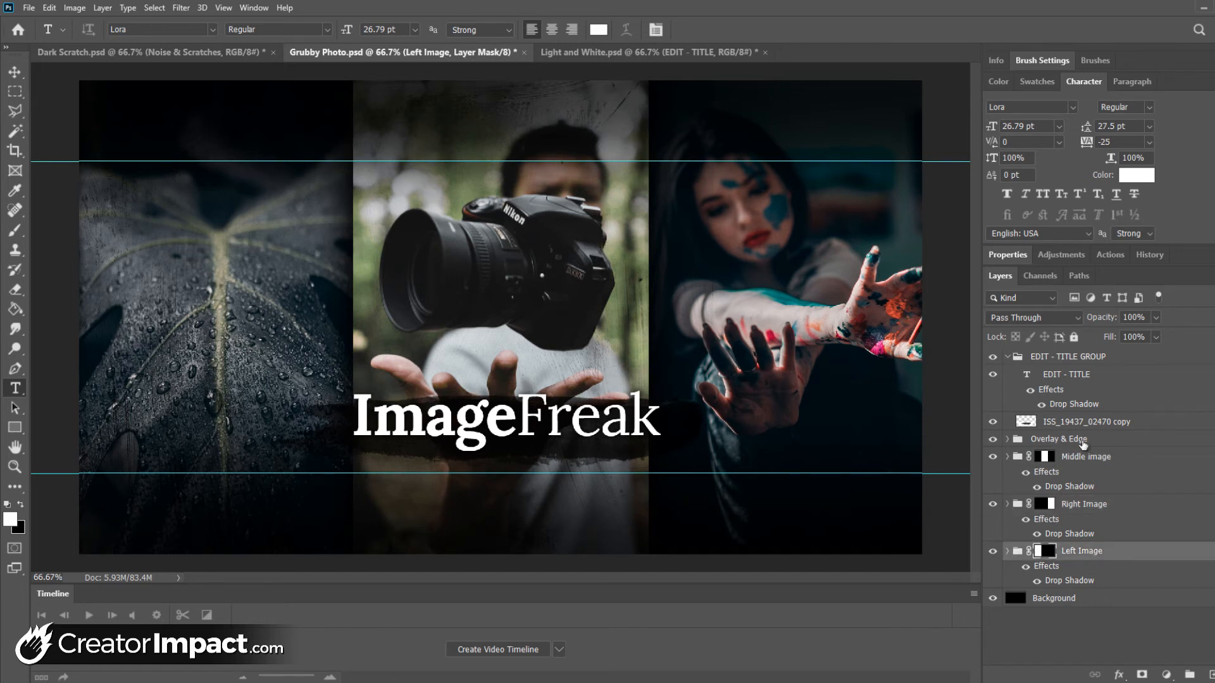
{"action": "left_click", "coordinate": [1007, 459]}
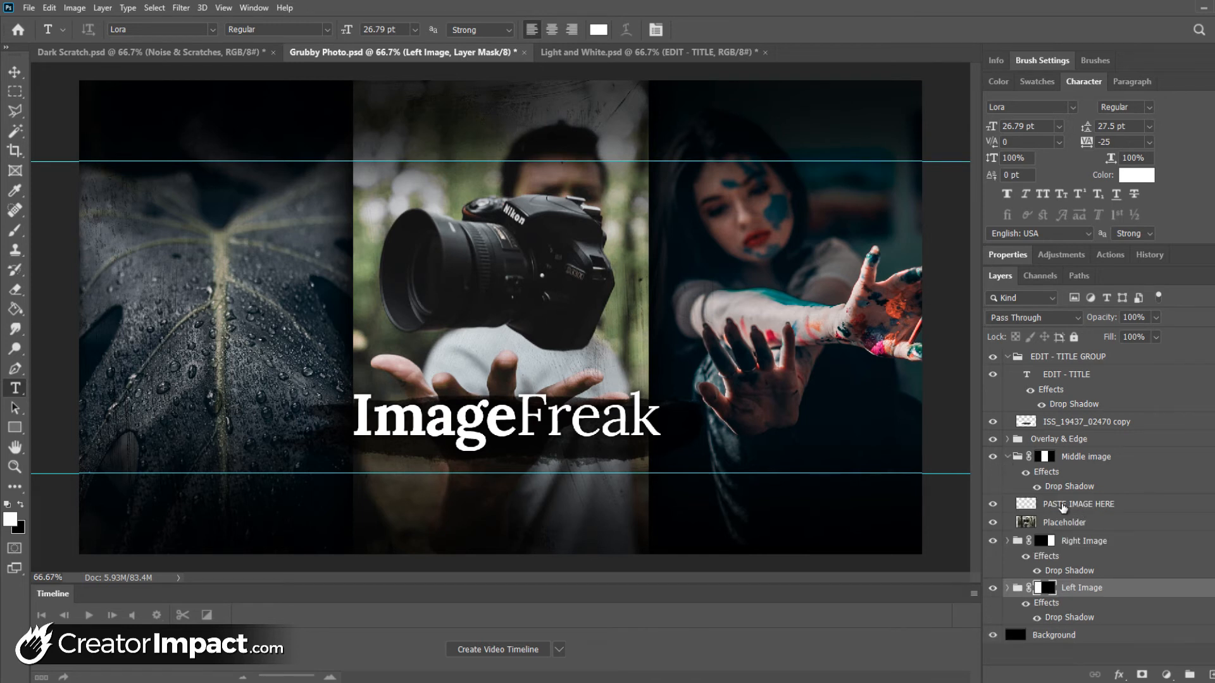
{"action": "left_click", "coordinate": [1063, 505]}
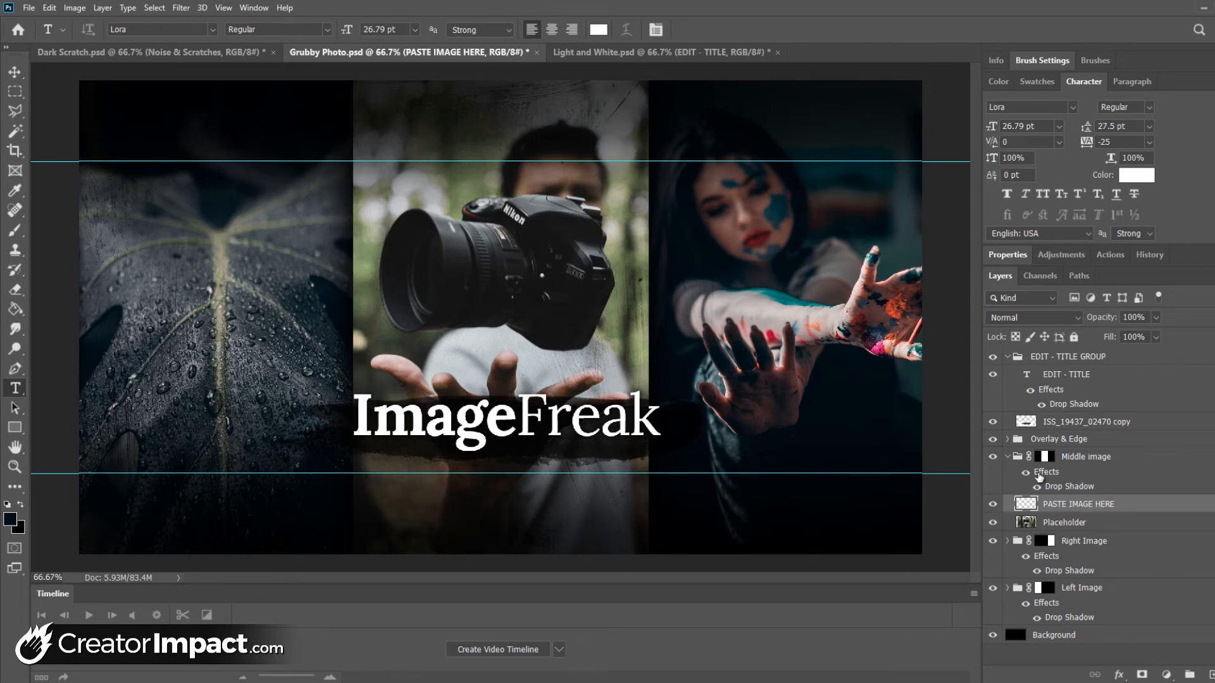
{"action": "left_click", "coordinate": [49, 8]}
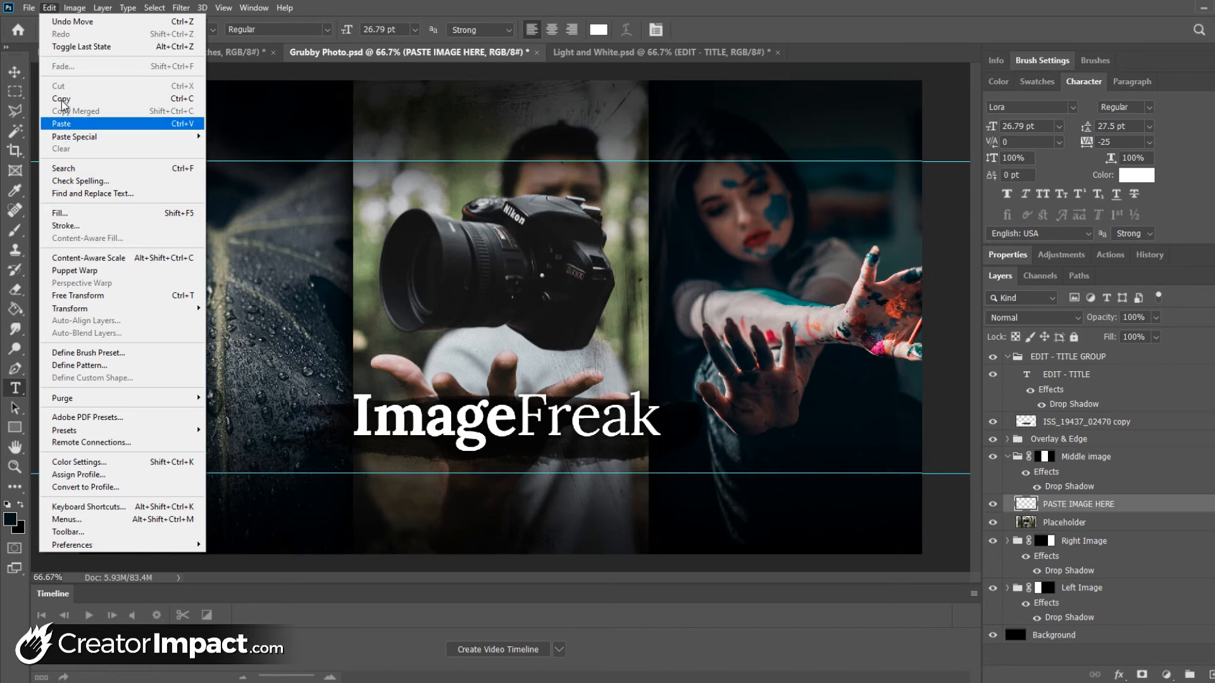
{"action": "left_click", "coordinate": [61, 123]}
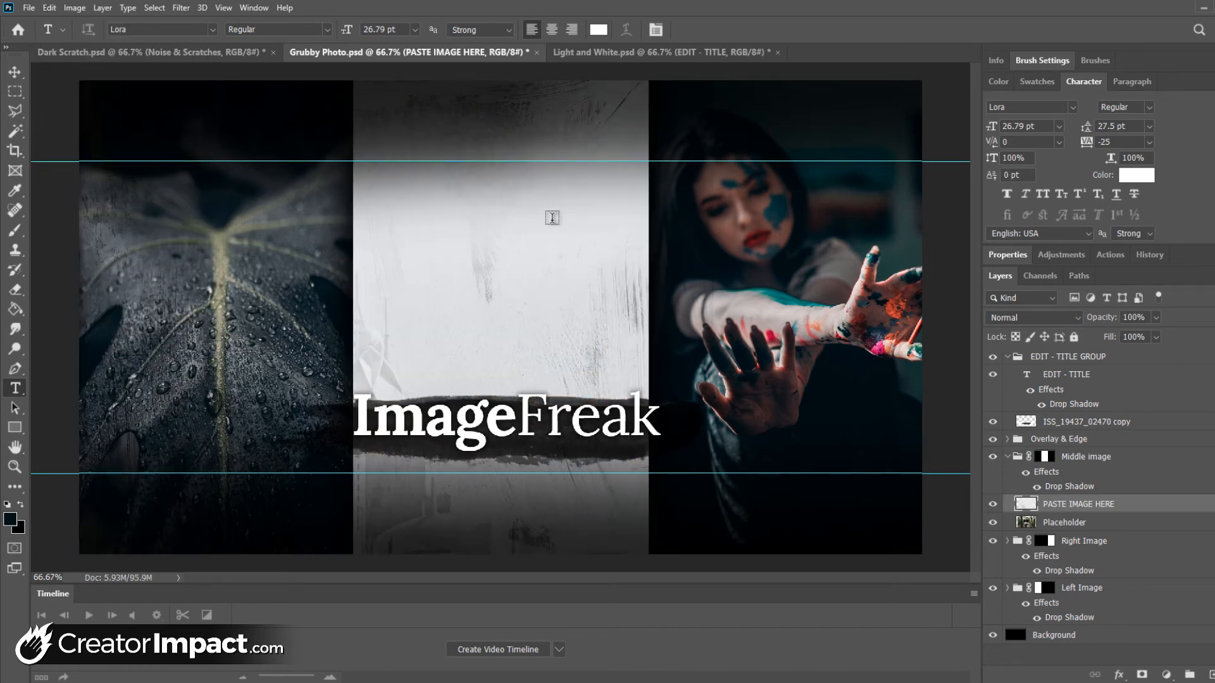
Free Transform the pasted city image to about 51% and centre it over the cover's middle column
{"action": "key", "text": "ctrl+0"}
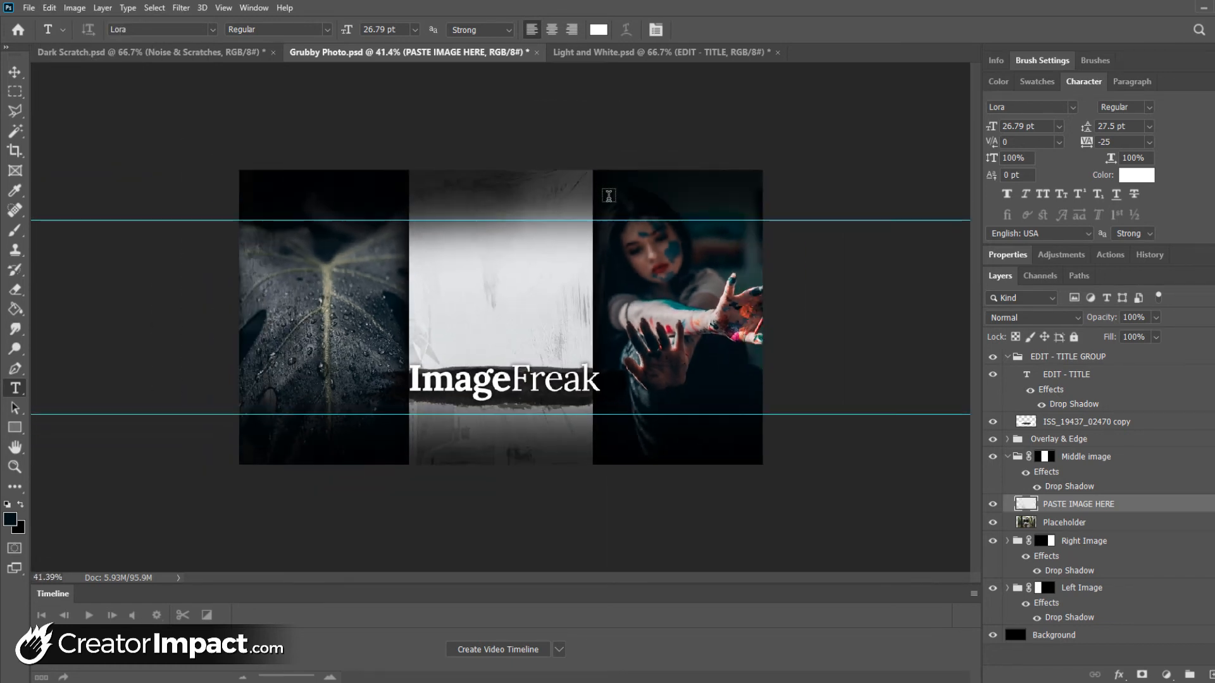
{"action": "left_click", "coordinate": [49, 8]}
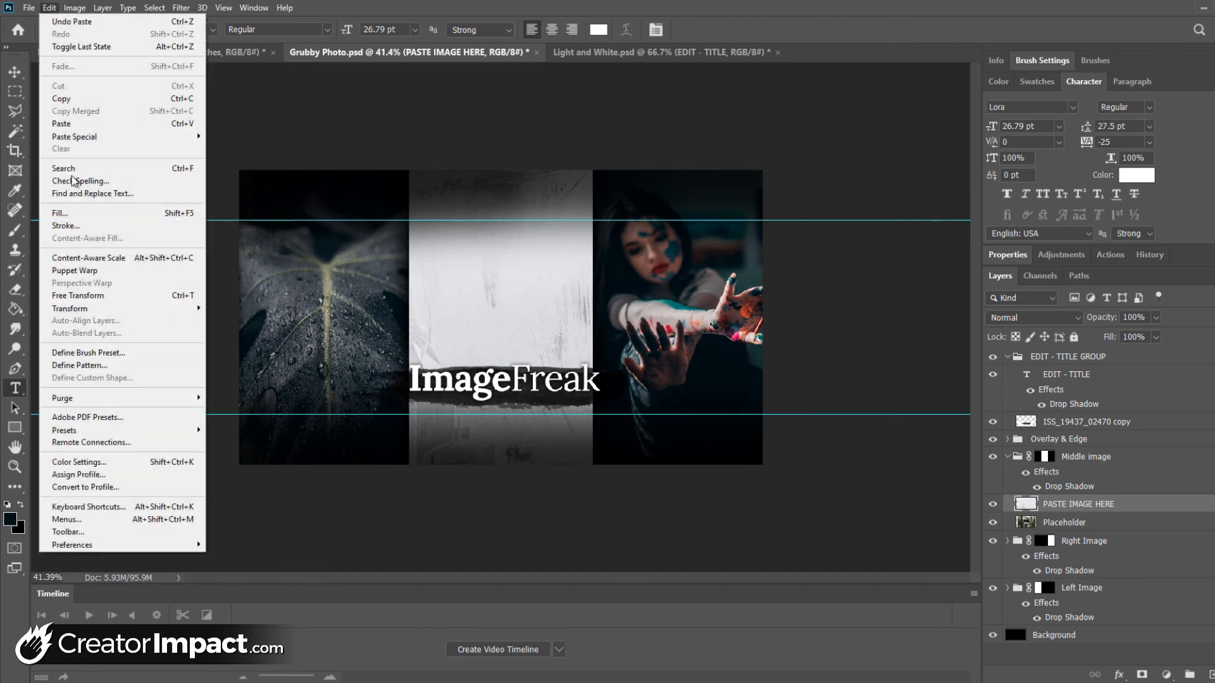
{"action": "left_click", "coordinate": [95, 295]}
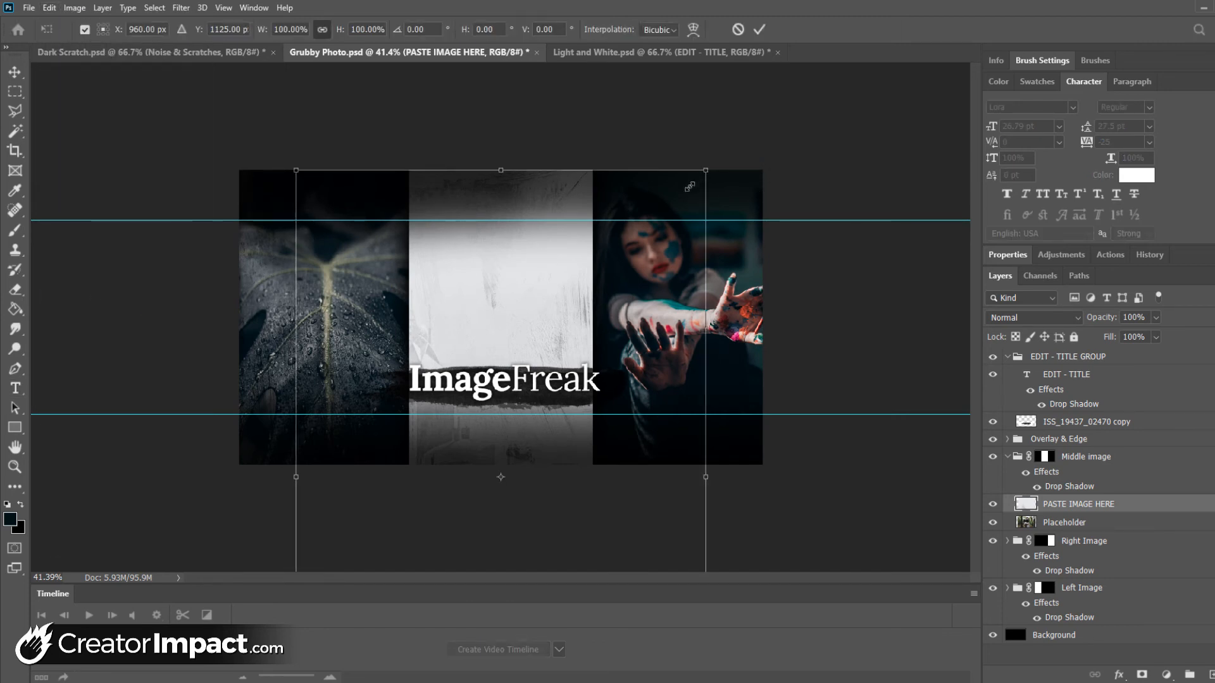
{"action": "left_click_drag", "start_coordinate": [693, 184], "coordinate": [504, 473]}
{"action": "left_click_drag", "start_coordinate": [461, 527], "coordinate": [557, 222]}
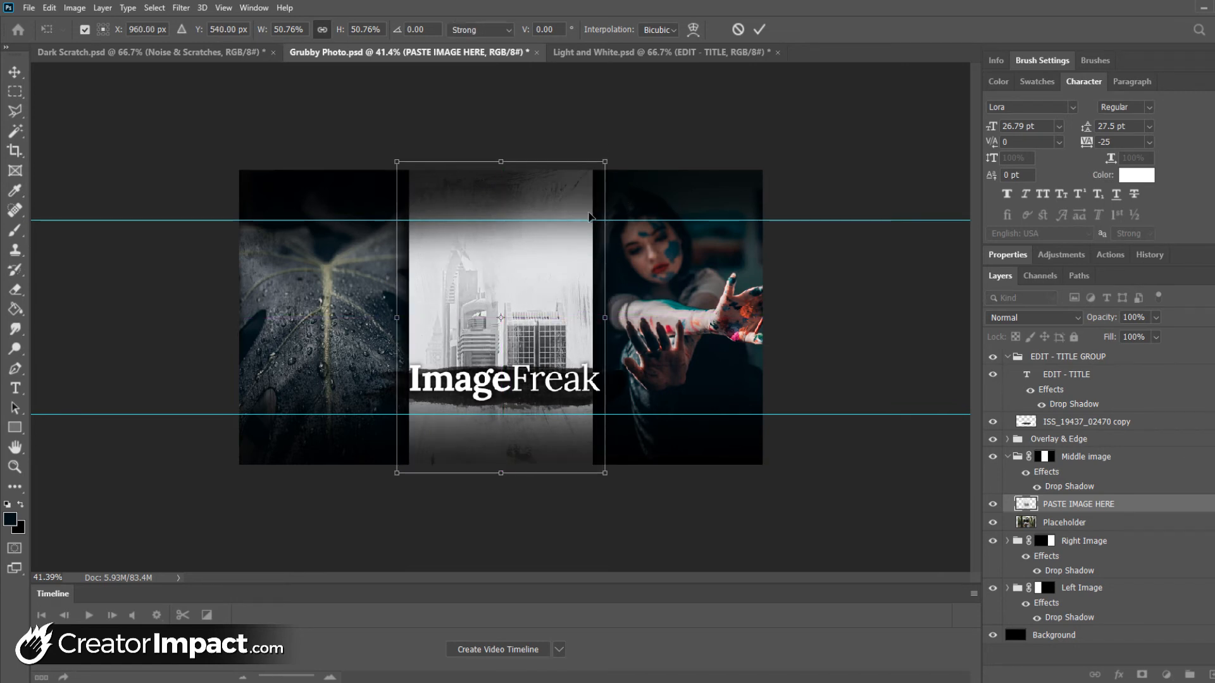
{"action": "key", "text": "Return"}
{"action": "key", "text": "t"}
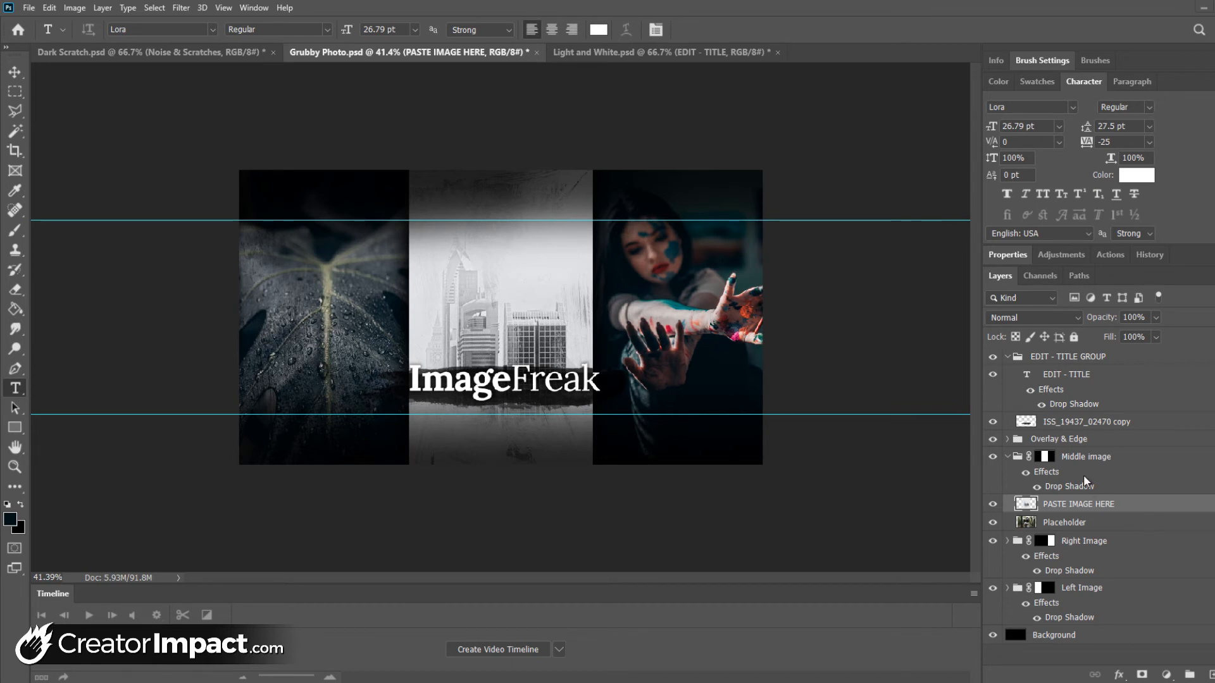
Paste the copied road image onto the PASTE IMAGE HERE layer of the Left Image group
{"action": "left_click", "coordinate": [1100, 591]}
{"action": "left_click", "coordinate": [1007, 589]}
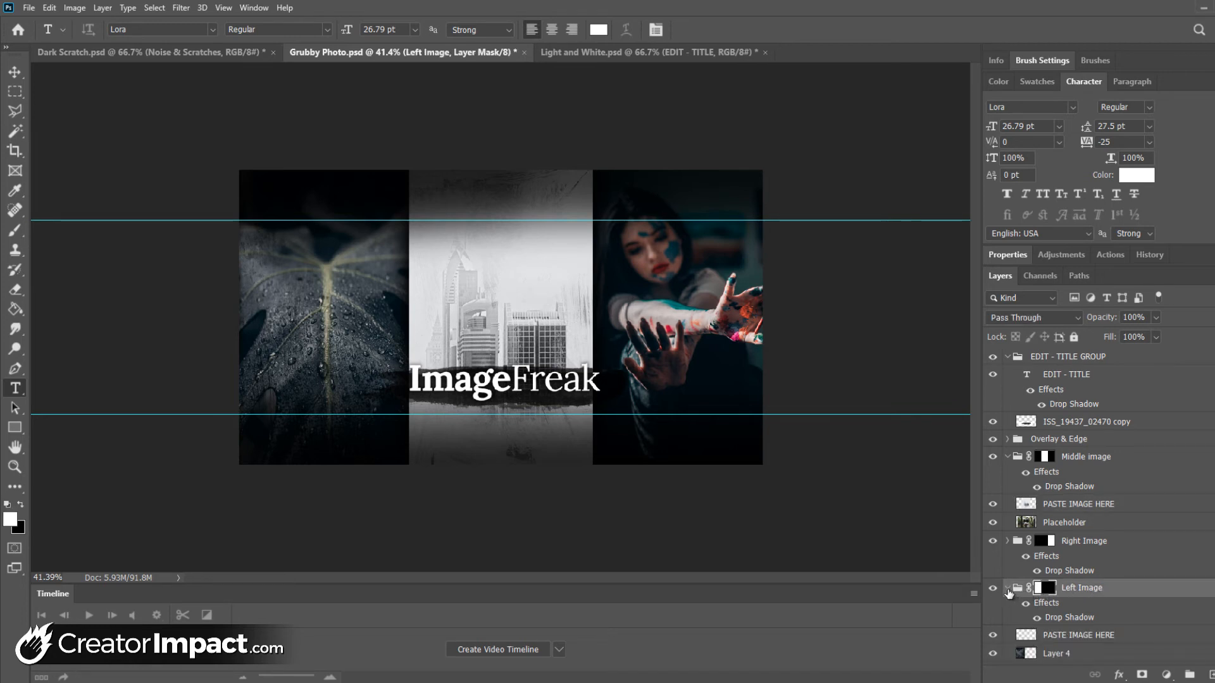
{"action": "left_click", "coordinate": [1064, 635]}
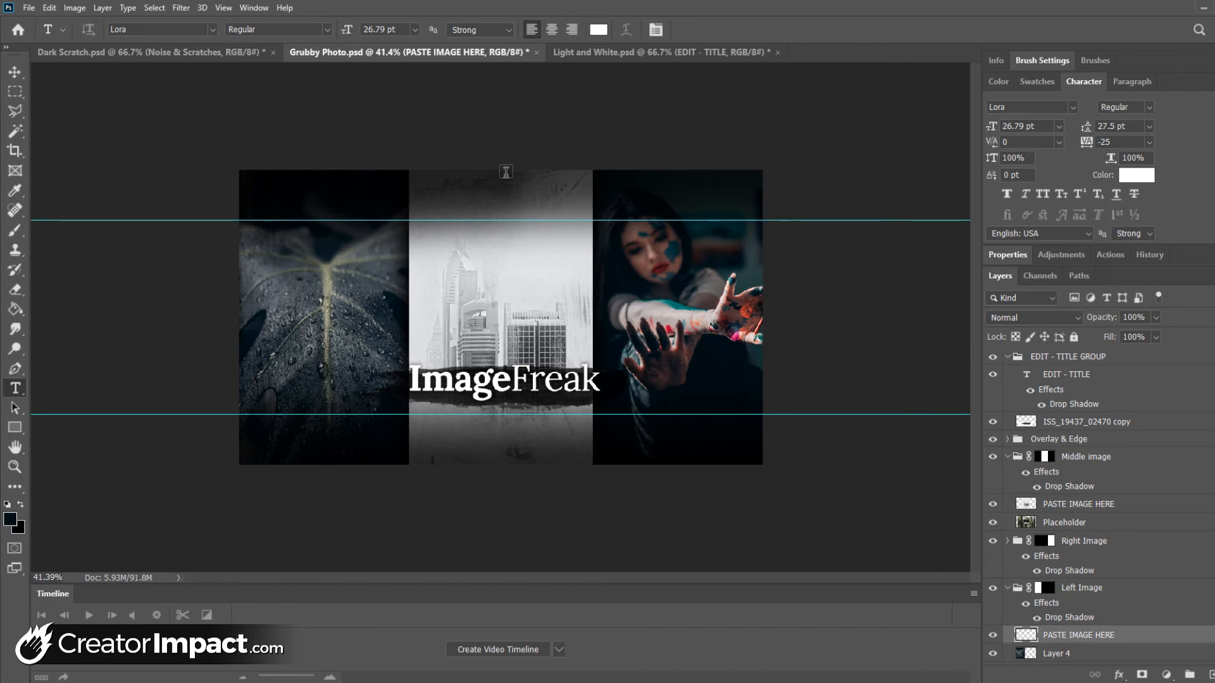
{"action": "left_click", "coordinate": [48, 8]}
{"action": "left_click", "coordinate": [70, 121]}
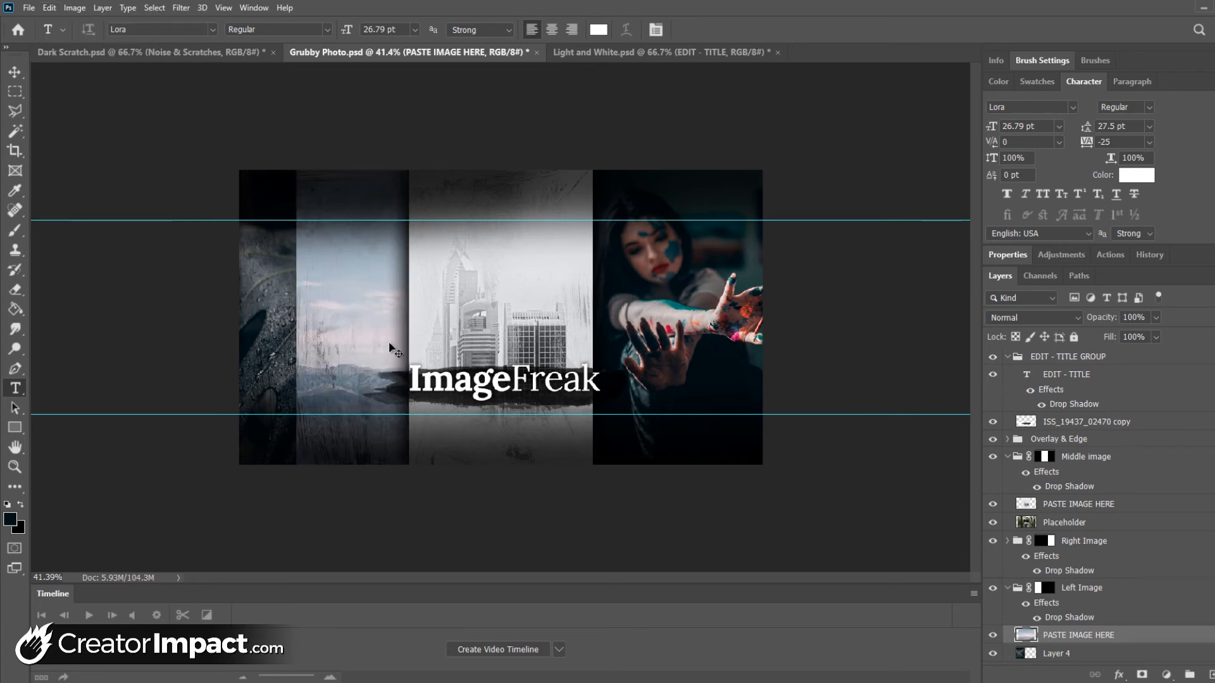
Free Transform the pasted road image to about 59% and position it to fill the cover's left column
{"action": "key", "text": "ctrl+t"}
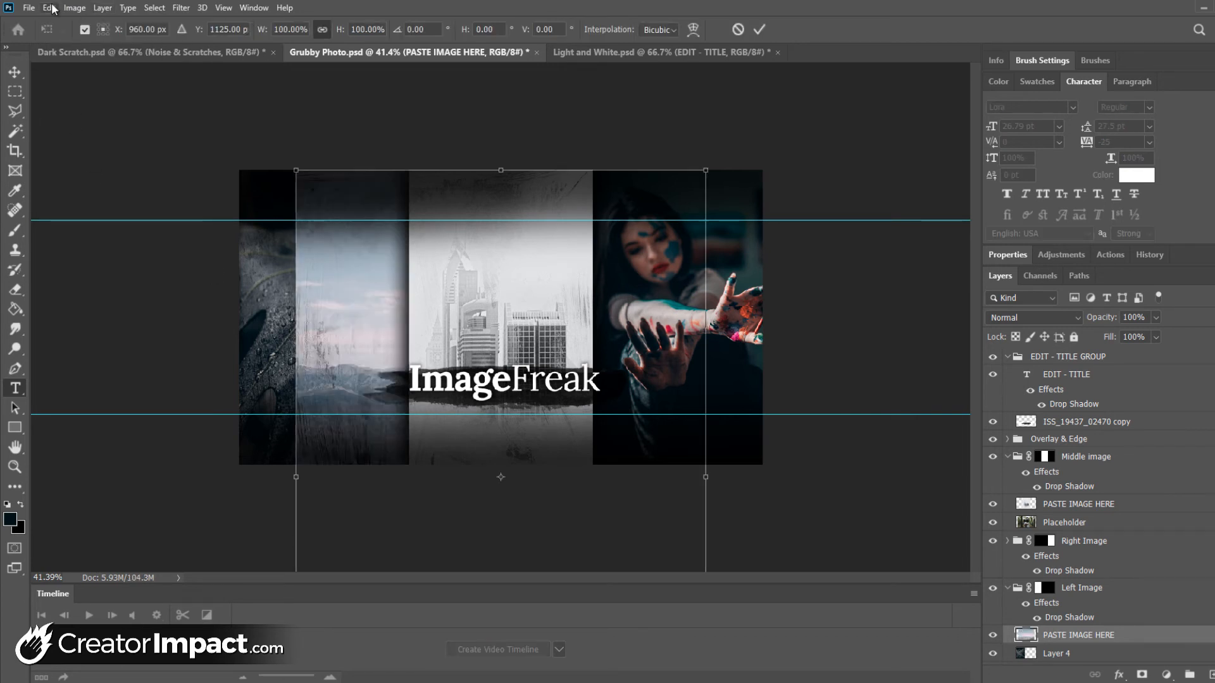
{"action": "left_click", "coordinate": [50, 8]}
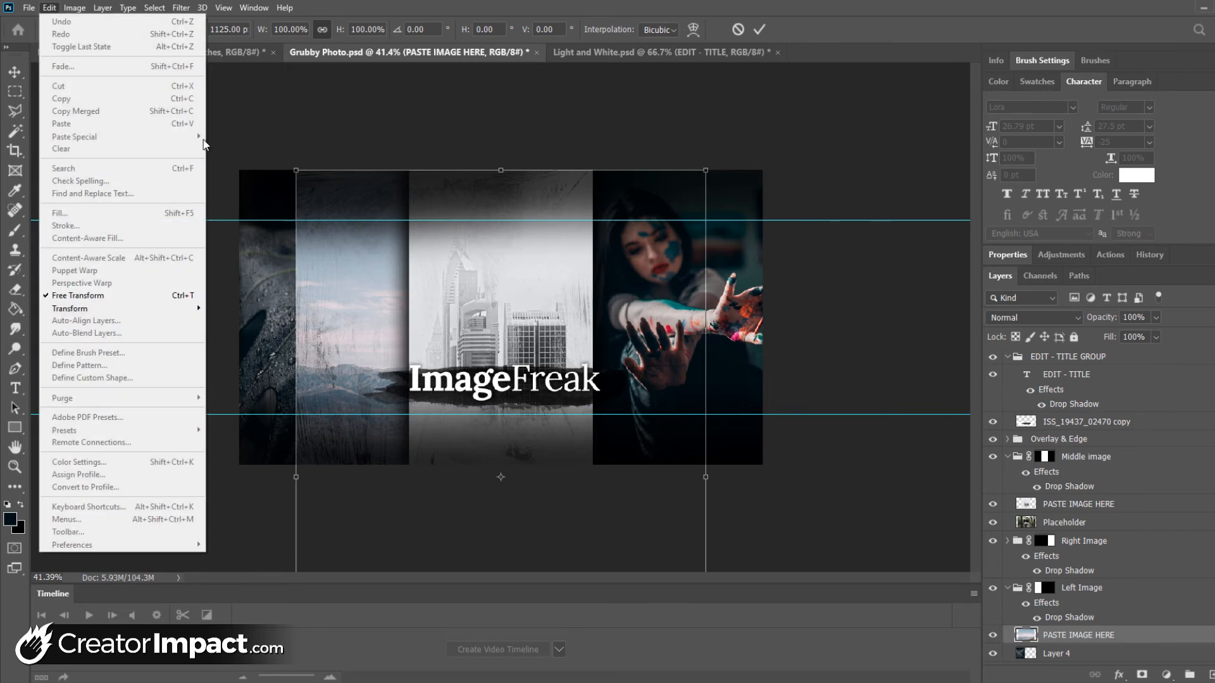
{"action": "left_click", "coordinate": [379, 4]}
{"action": "left_click_drag", "start_coordinate": [705, 168], "coordinate": [537, 421]}
{"action": "left_click_drag", "start_coordinate": [467, 515], "coordinate": [356, 142]}
{"action": "key", "text": "Return"}
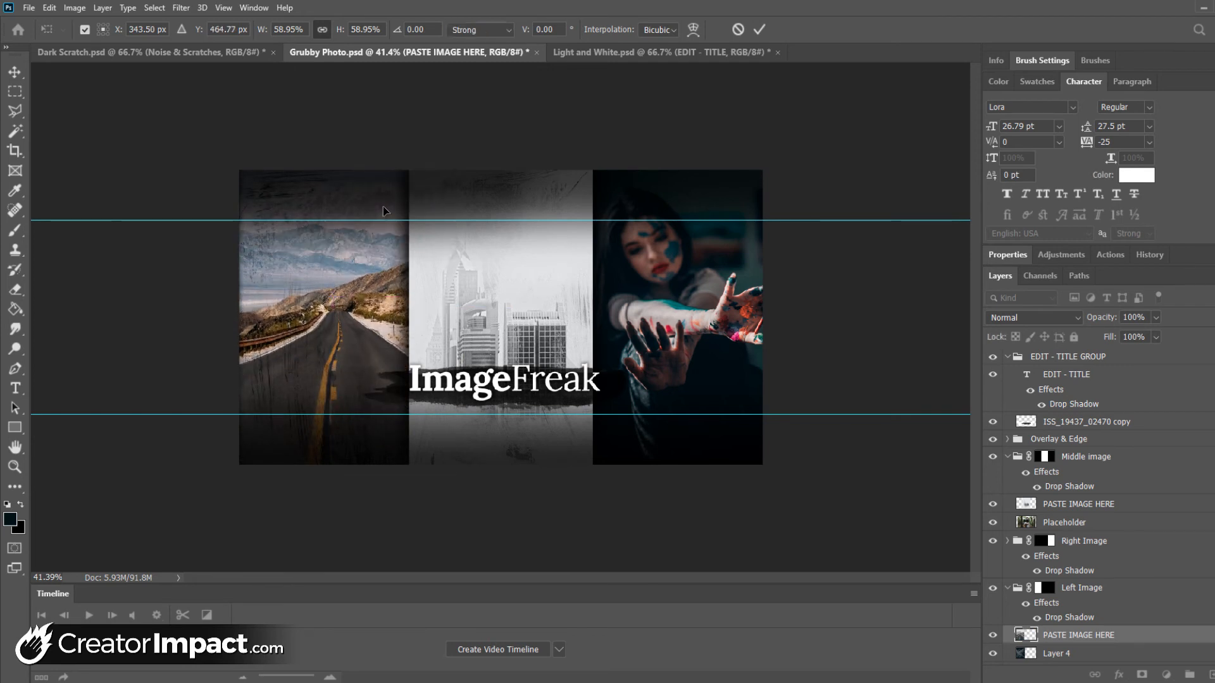
{"action": "key", "text": "t"}
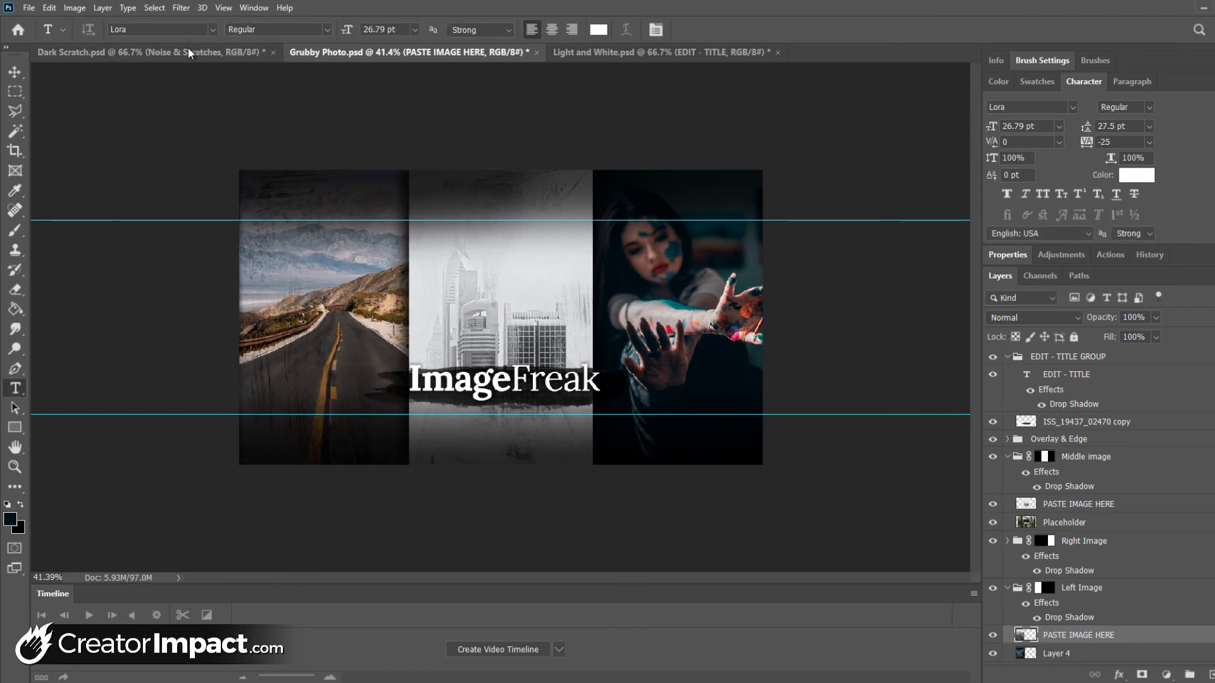
Examine how the pasted road and city images fit their columns of the cover, ending with the Move tool active
{"action": "left_click", "coordinate": [13, 467]}
{"action": "left_click", "coordinate": [250, 275]}
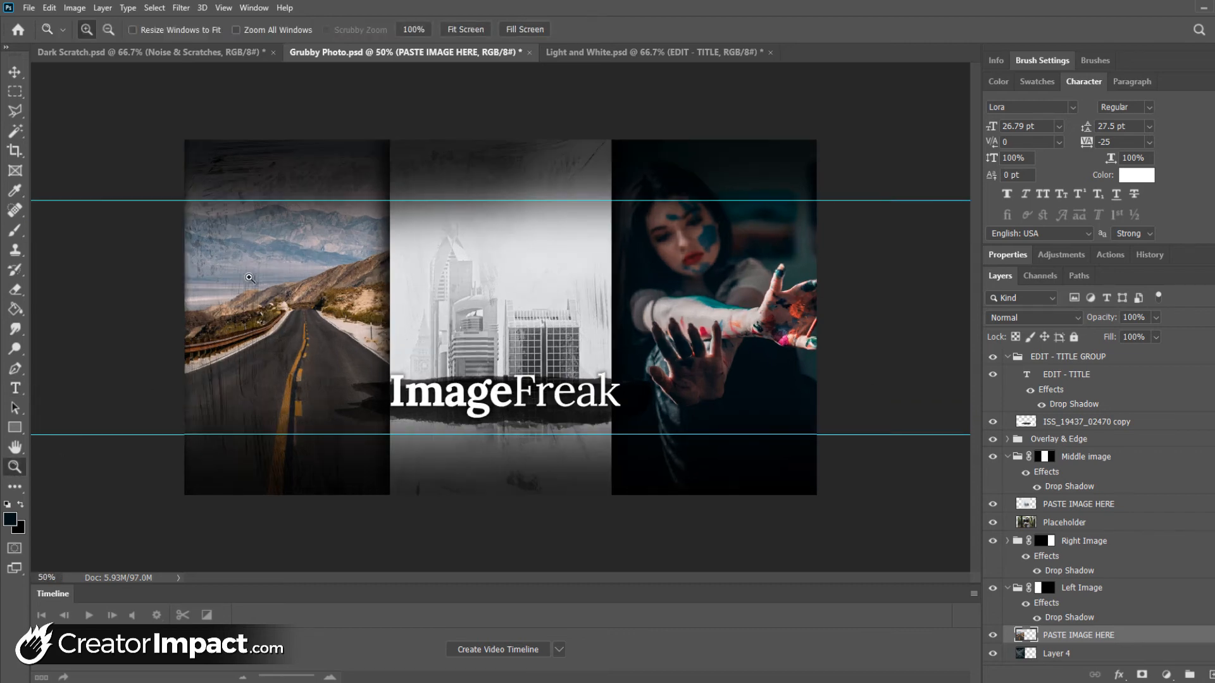
{"action": "left_click", "coordinate": [250, 275]}
{"action": "left_click", "coordinate": [177, 170], "text": "alt"}
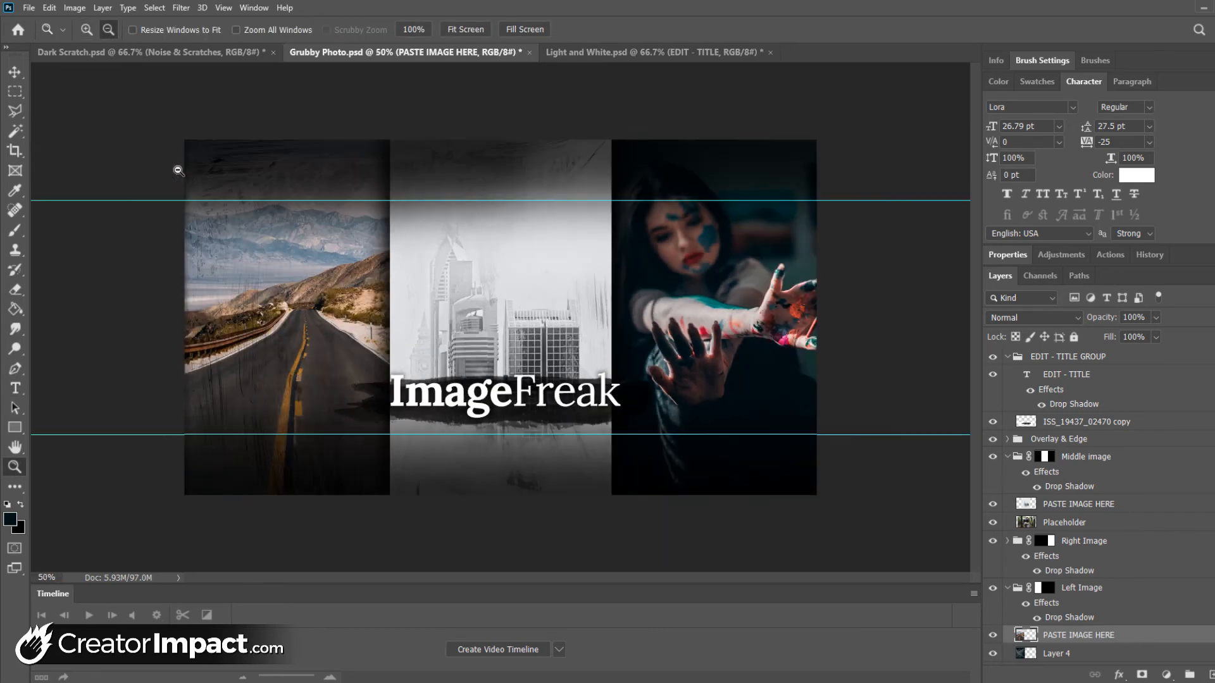
{"action": "left_click", "coordinate": [179, 171], "text": "alt"}
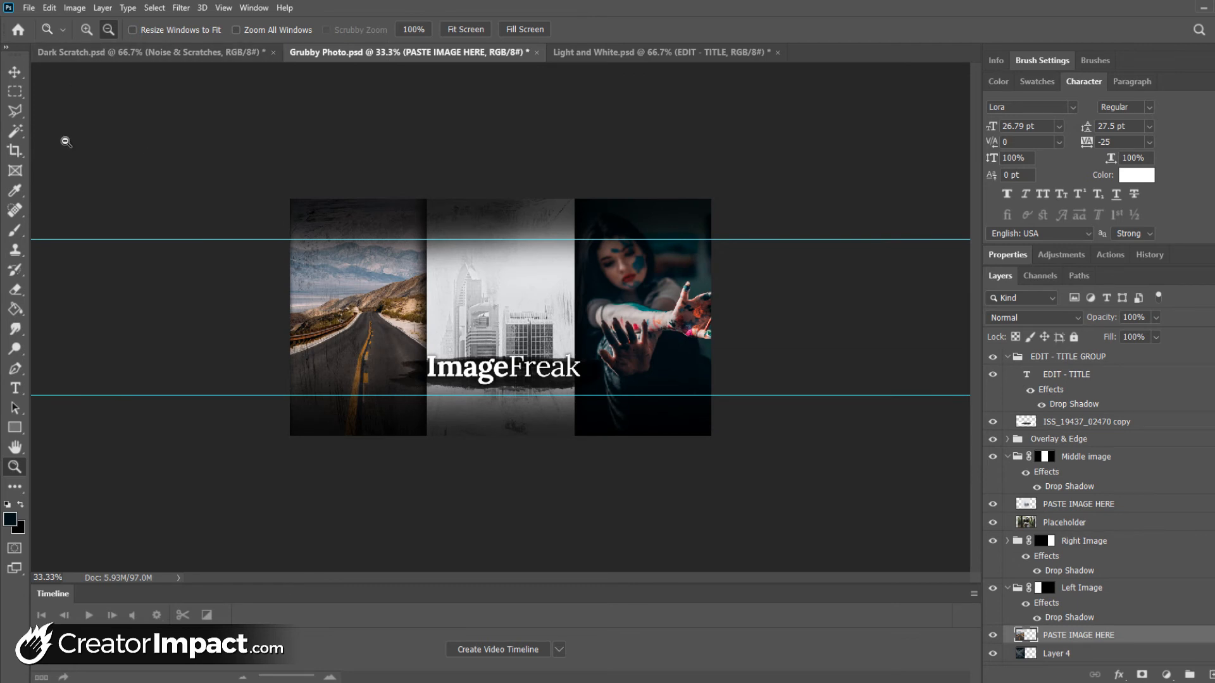
{"action": "left_click", "coordinate": [15, 71]}
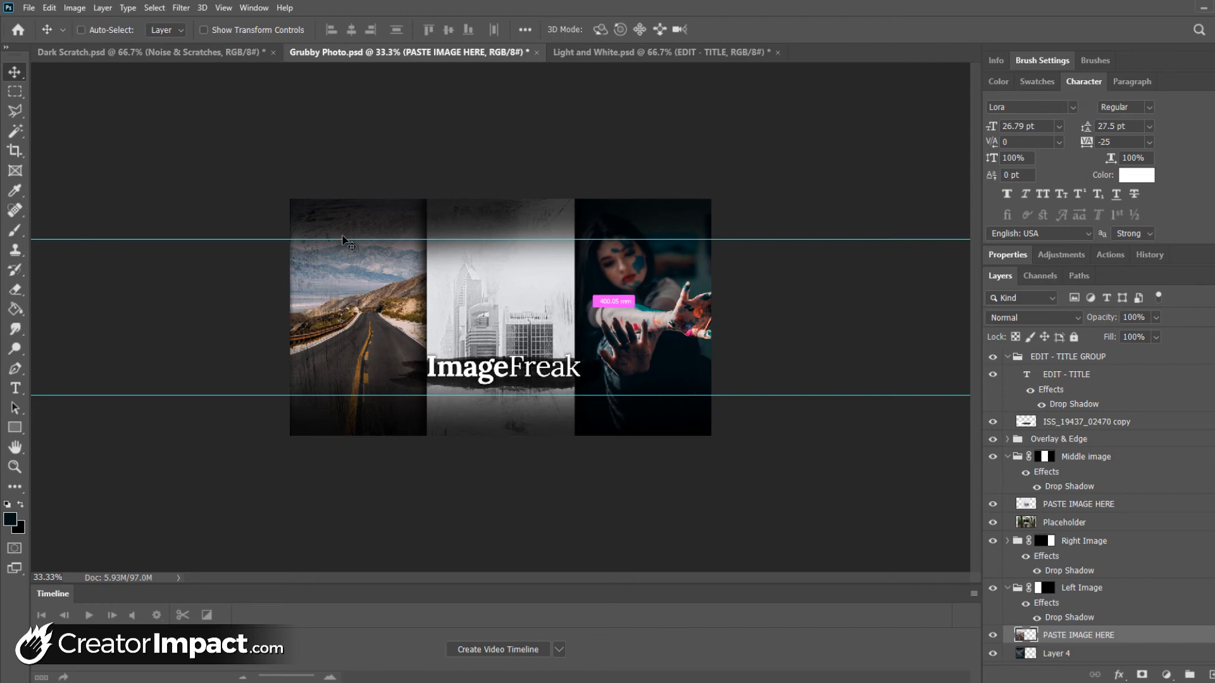
{"action": "key", "text": "ctrl+plus"}
{"action": "scroll", "coordinate": [342, 241], "scroll_direction": "up", "scroll_amount": 4}
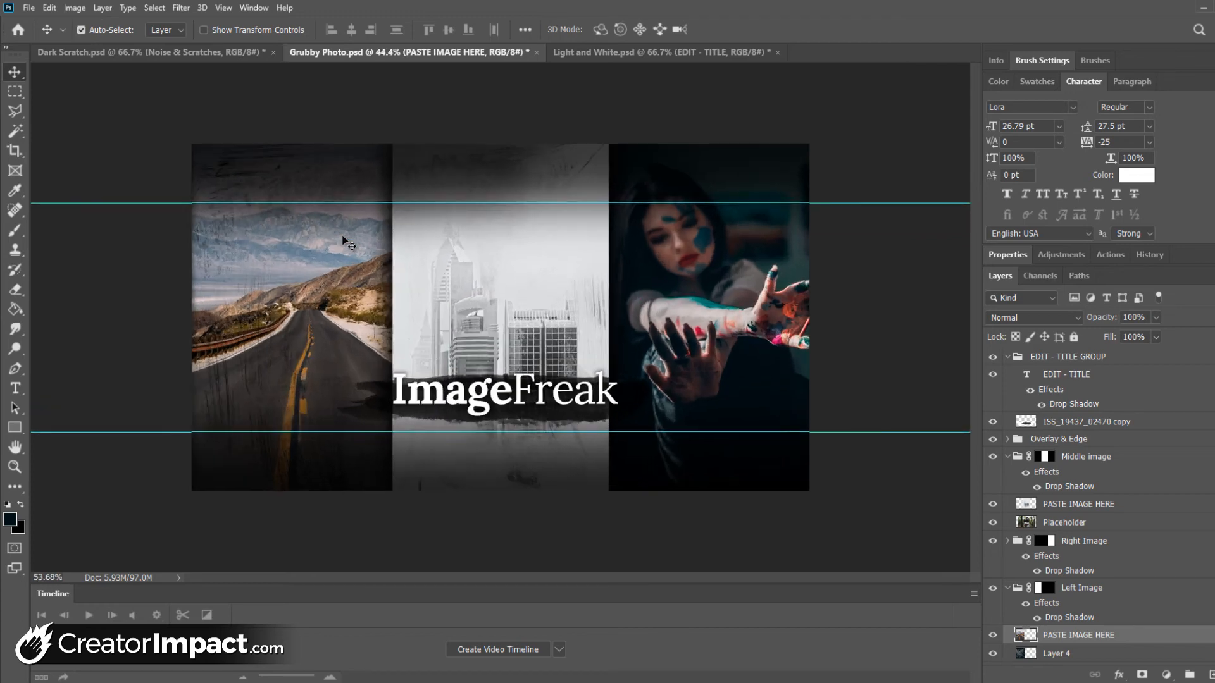
Inspect the road and city columns of the Grubby Photo cover at several magnifications
{"action": "scroll", "coordinate": [342, 242], "scroll_direction": "down", "scroll_amount": 3}
{"action": "scroll", "coordinate": [342, 241], "scroll_direction": "up", "scroll_amount": 2}
{"action": "scroll", "coordinate": [342, 241], "scroll_direction": "down", "scroll_amount": 3}
{"action": "scroll", "coordinate": [342, 241], "scroll_direction": "up", "scroll_amount": 2}
{"action": "scroll", "coordinate": [342, 242], "scroll_direction": "up", "scroll_amount": 2}
{"action": "scroll", "coordinate": [342, 241], "scroll_direction": "down", "scroll_amount": 7}
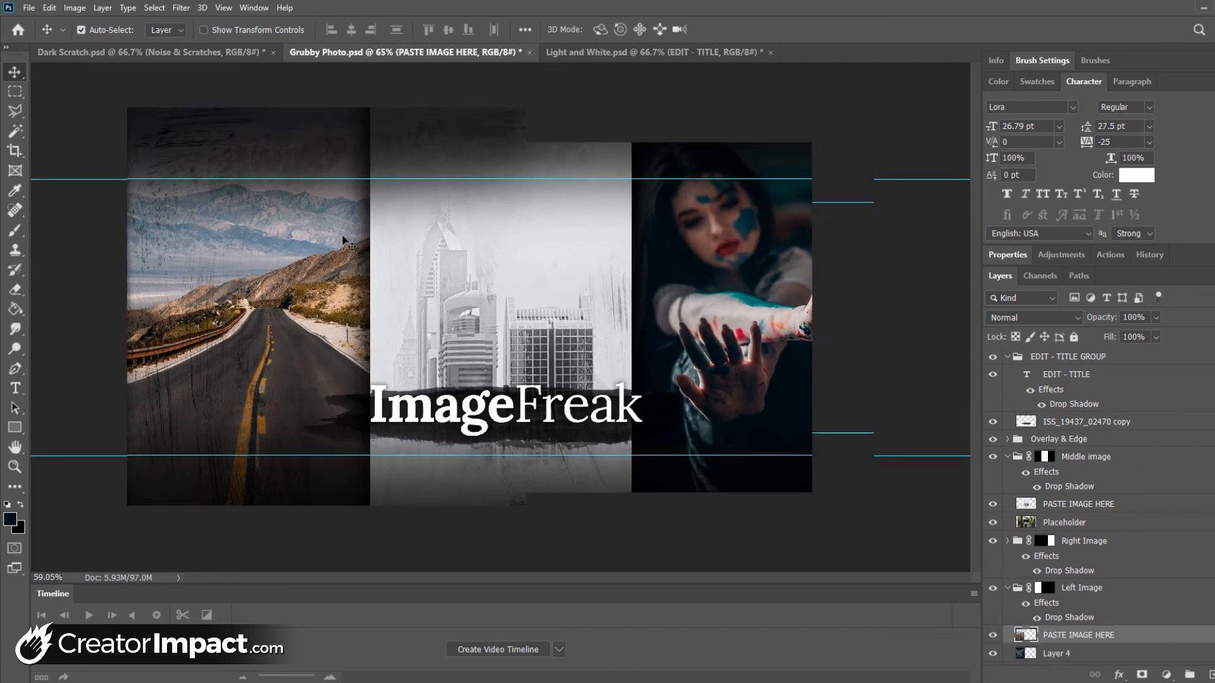
{"action": "scroll", "coordinate": [343, 241], "scroll_direction": "up", "scroll_amount": 5}
{"action": "scroll", "coordinate": [343, 242], "scroll_direction": "up", "scroll_amount": 1}
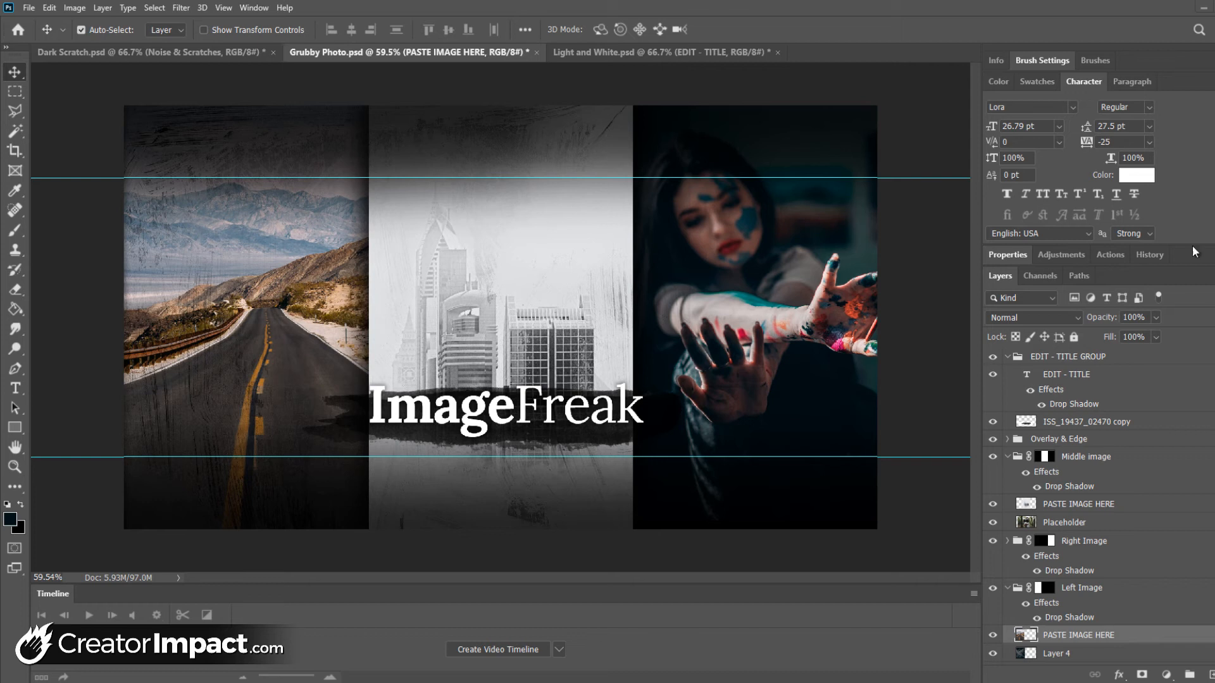
Paste the copied close-up portrait onto the PASTE IMAGE HERE layer of the Right Image group
{"action": "left_click", "coordinate": [1051, 542]}
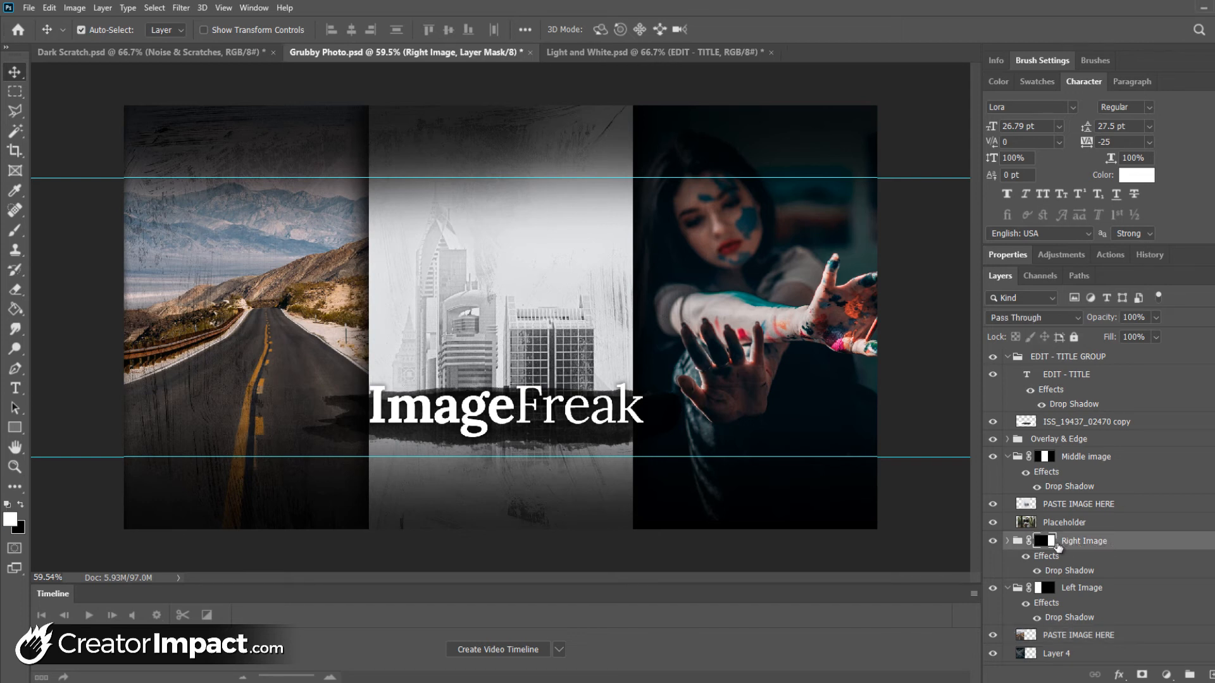
{"action": "left_click", "coordinate": [1009, 542]}
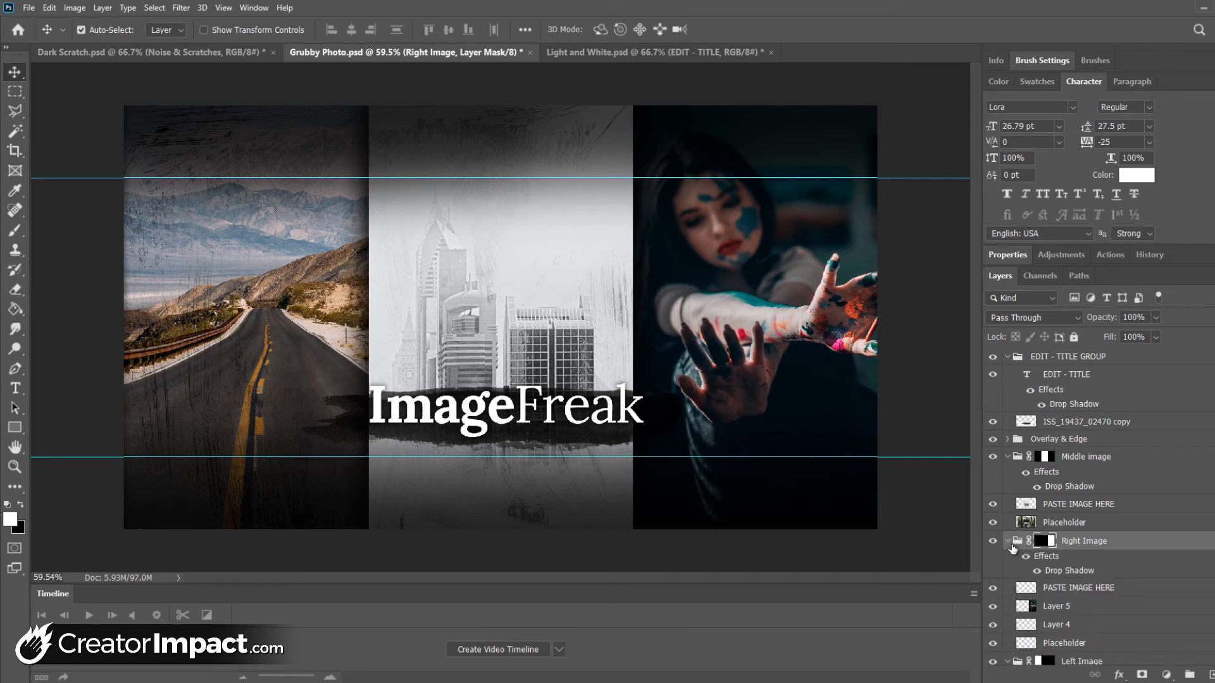
{"action": "left_click", "coordinate": [1048, 589]}
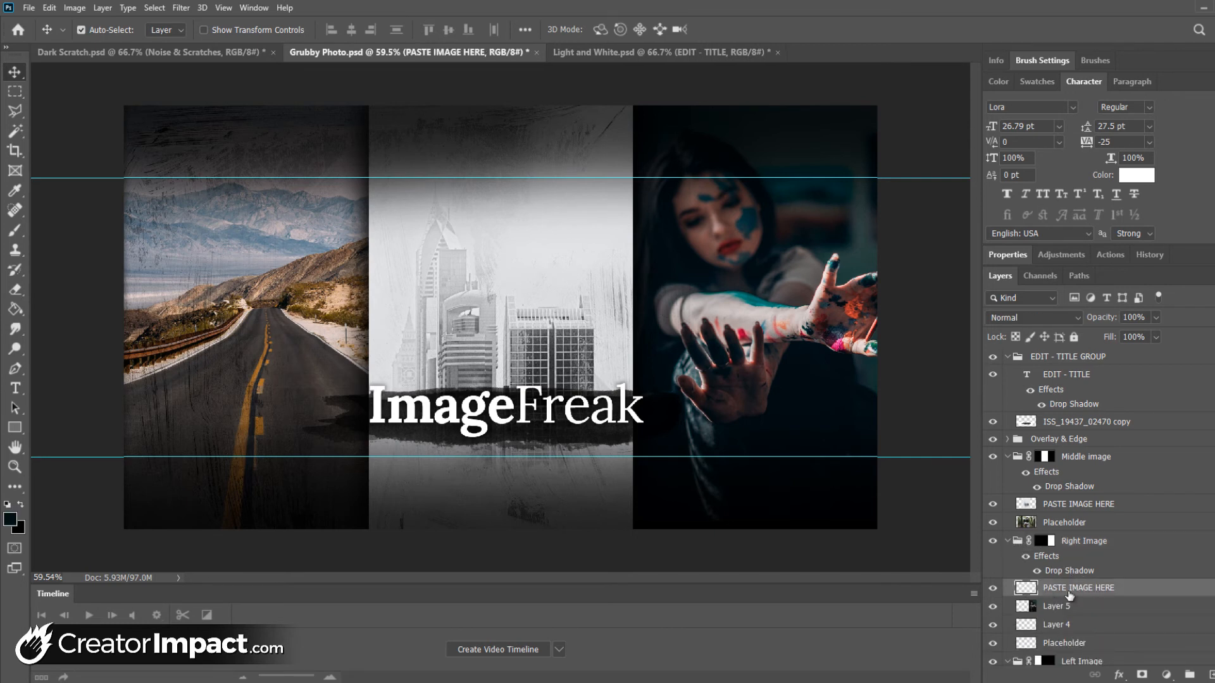
{"action": "key", "text": "ctrl+v"}
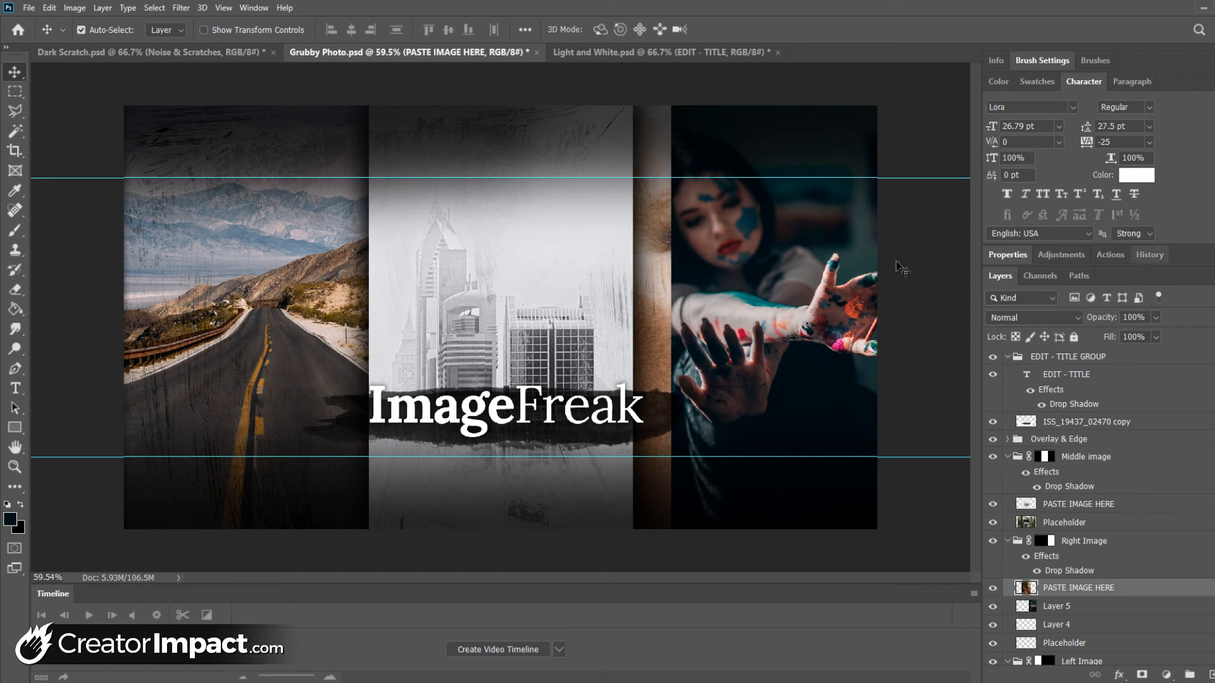
Free Transform the pasted portrait and position it to fill the cover's right column
{"action": "key", "text": "ctrl"}
{"action": "key", "text": "ctrl+t"}
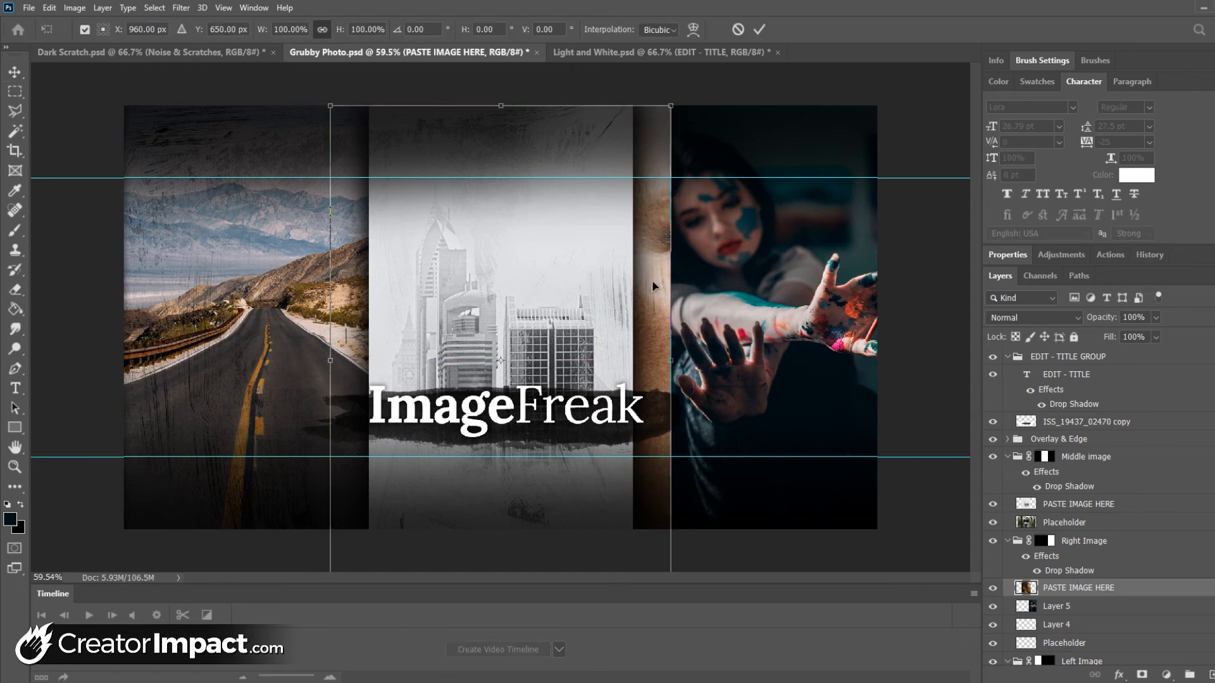
{"action": "left_click_drag", "start_coordinate": [509, 303], "coordinate": [742, 279]}
{"action": "key", "text": "Return"}
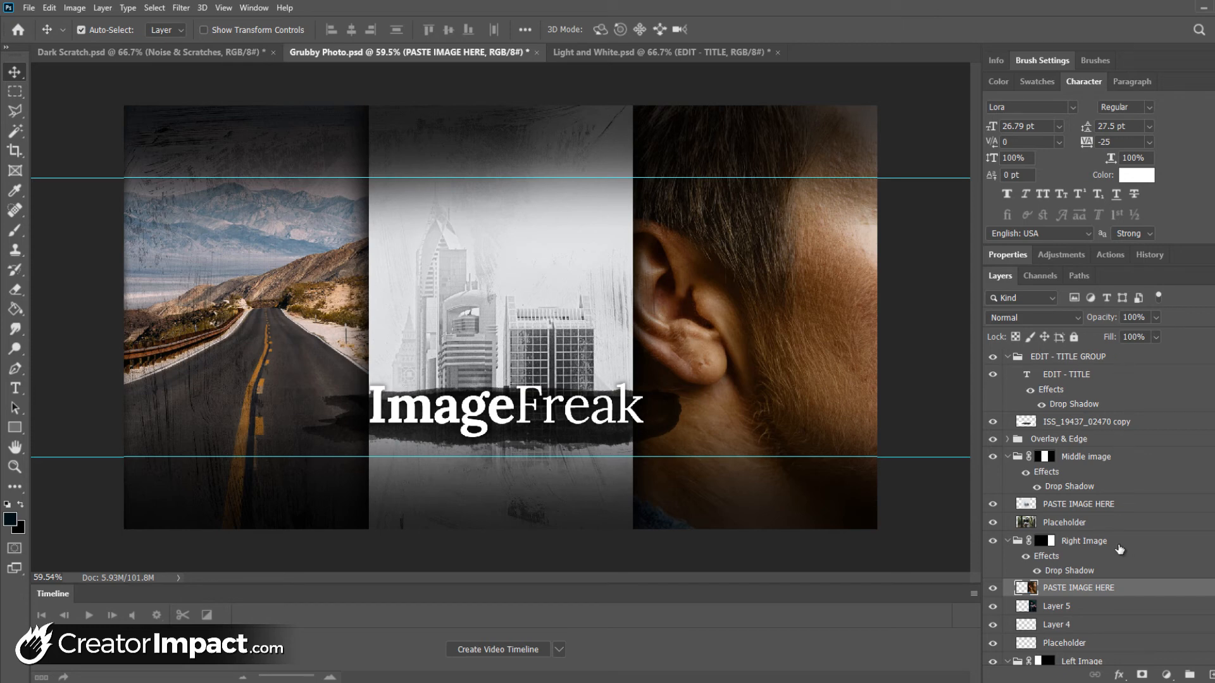
Collapse the Left Image, Right Image and Middle image layer groups
{"action": "scroll", "coordinate": [1074, 486], "scroll_direction": "down", "scroll_amount": 3}
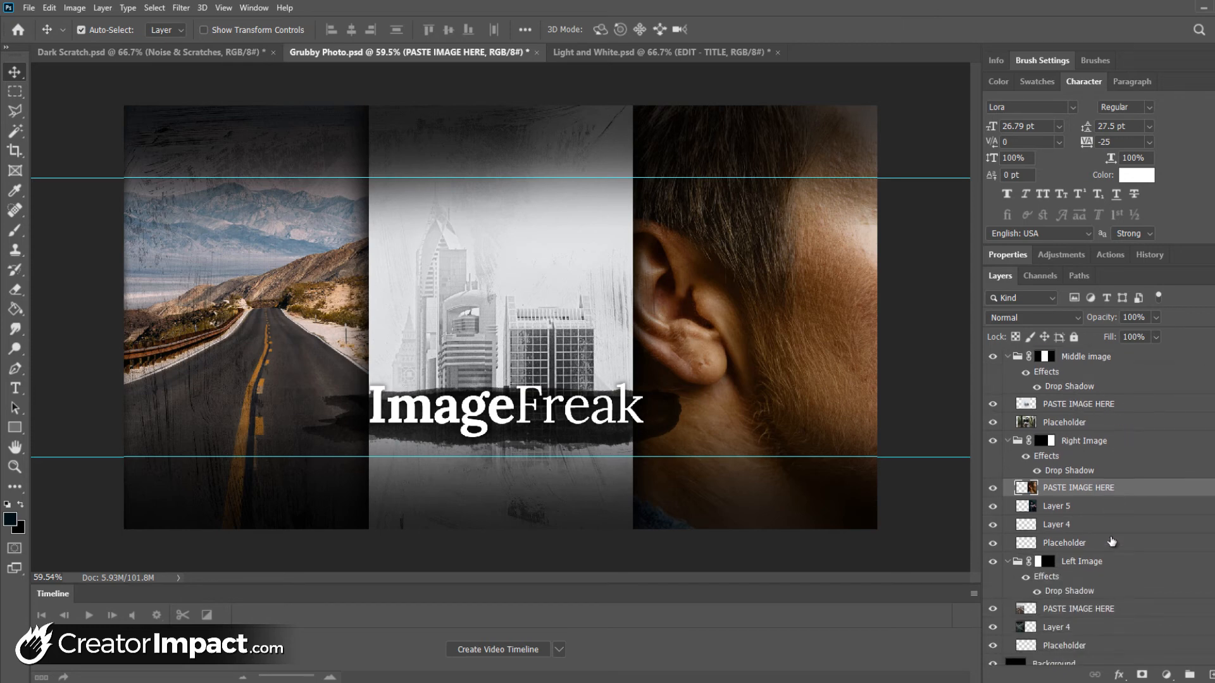
{"action": "left_click", "coordinate": [1008, 563]}
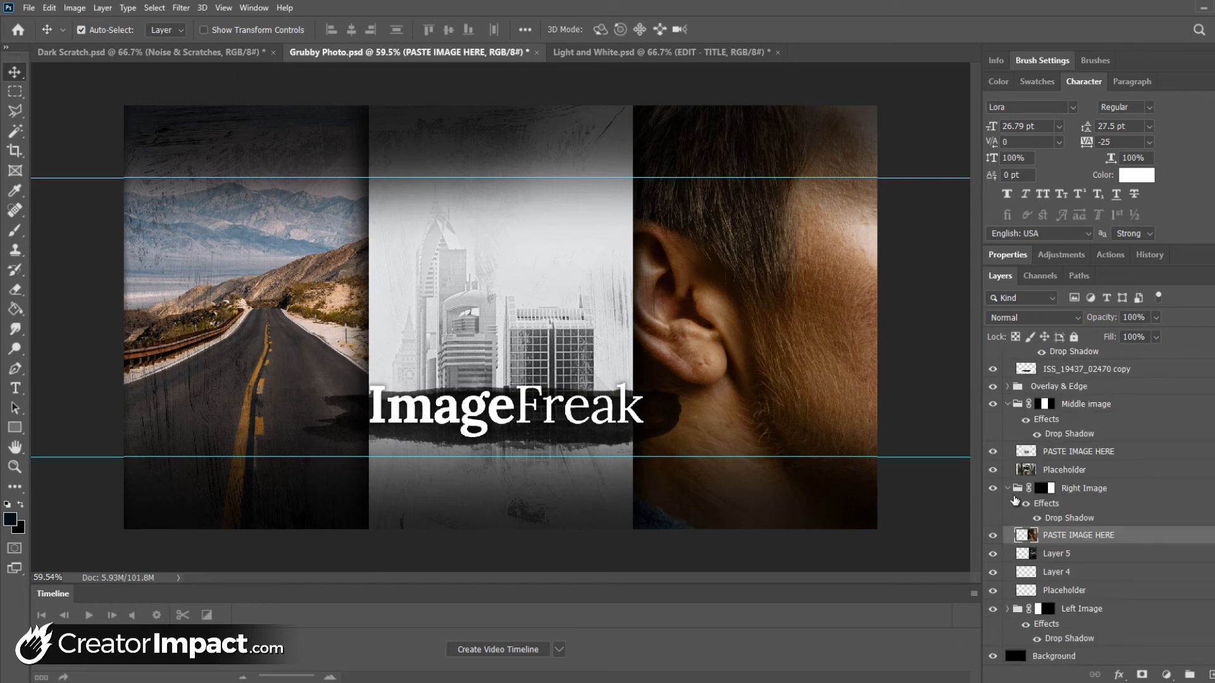
{"action": "left_click", "coordinate": [1008, 488]}
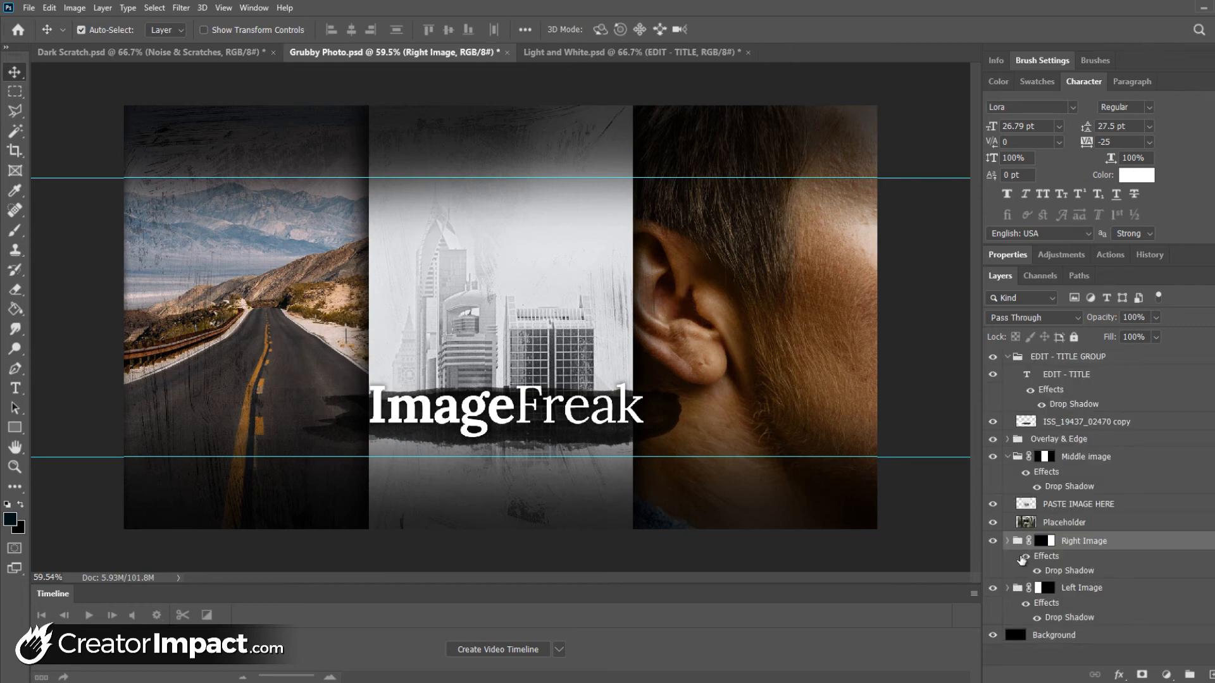
{"action": "left_click", "coordinate": [1008, 457]}
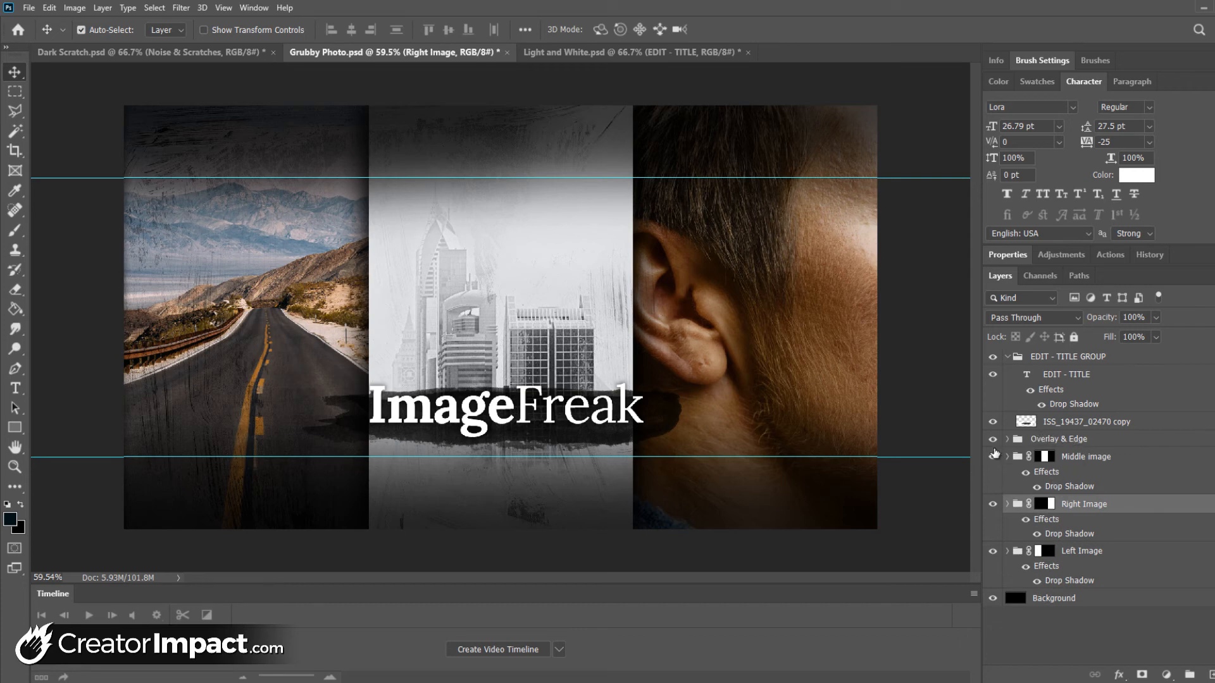
Hide and reshow the Overlay & Edge group, the black brush stroke and the title text to see what each contributes
{"action": "left_click", "coordinate": [995, 444]}
{"action": "left_click", "coordinate": [992, 439]}
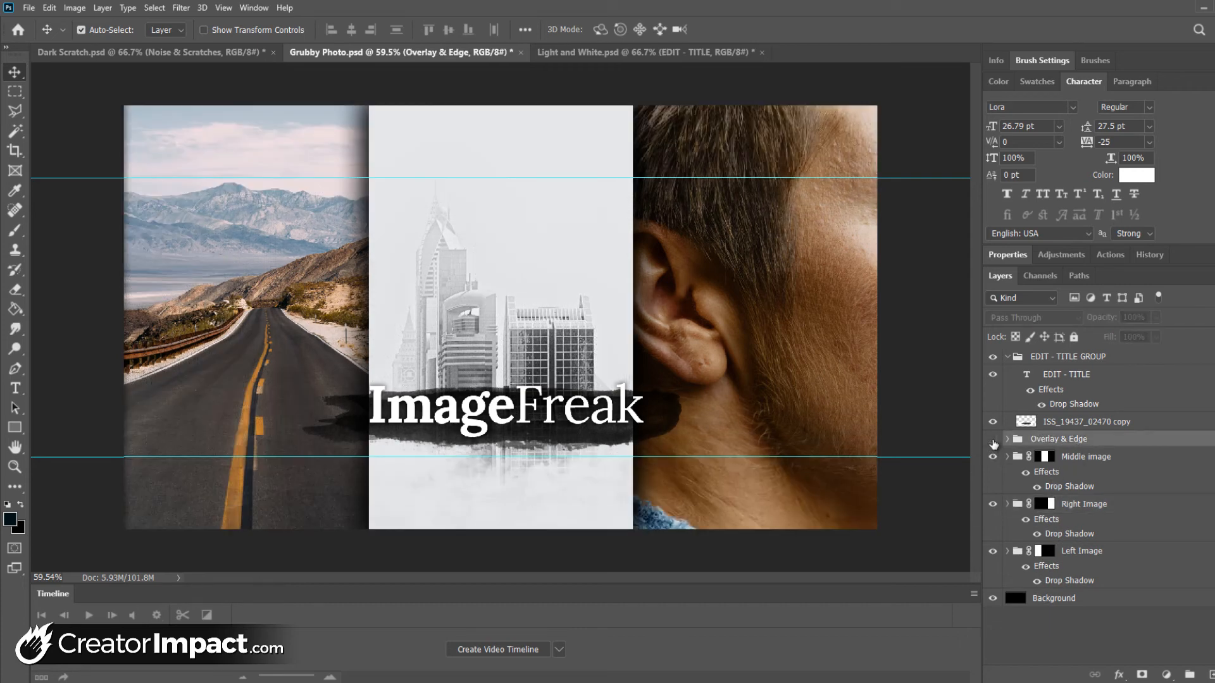
{"action": "left_click", "coordinate": [993, 441]}
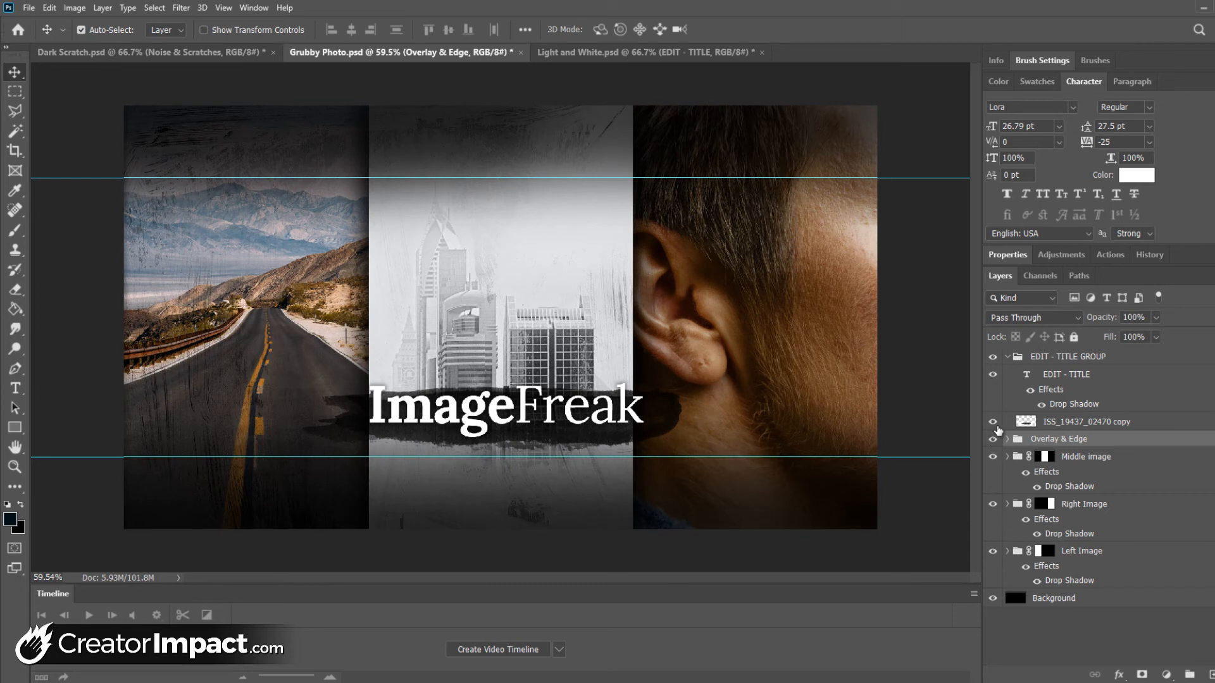
{"action": "left_click", "coordinate": [995, 422]}
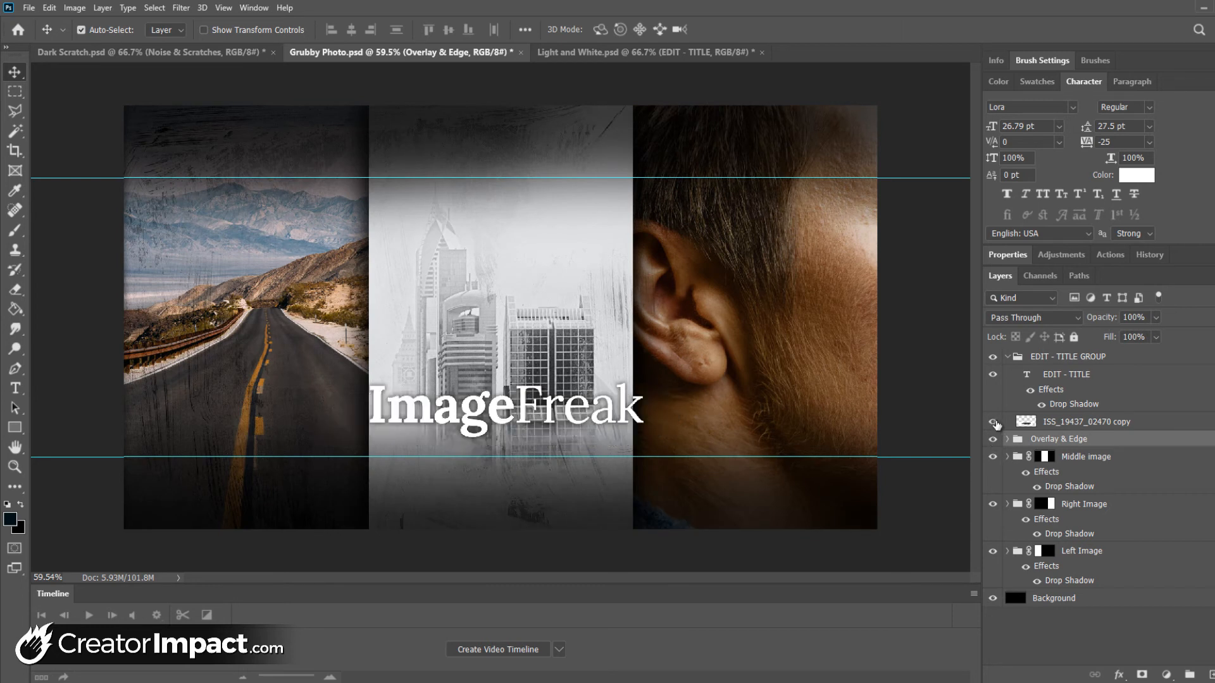
{"action": "left_click", "coordinate": [994, 422]}
{"action": "left_click", "coordinate": [995, 375]}
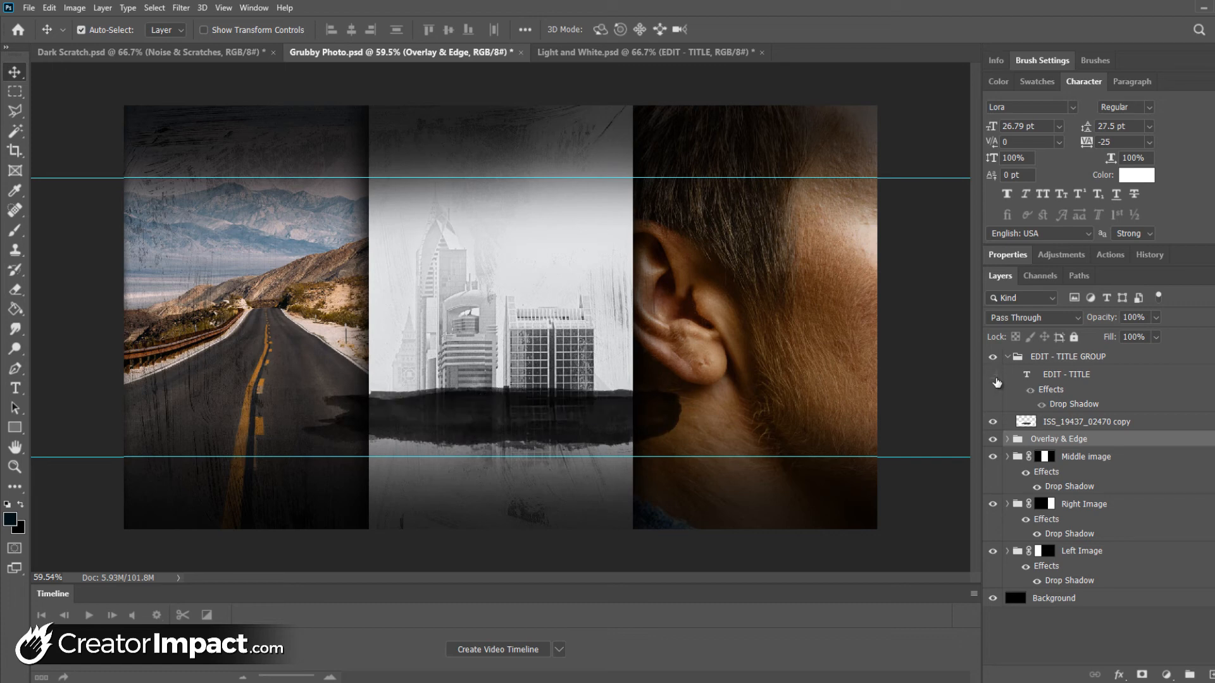
{"action": "left_click", "coordinate": [993, 375]}
{"action": "left_click", "coordinate": [1007, 356]}
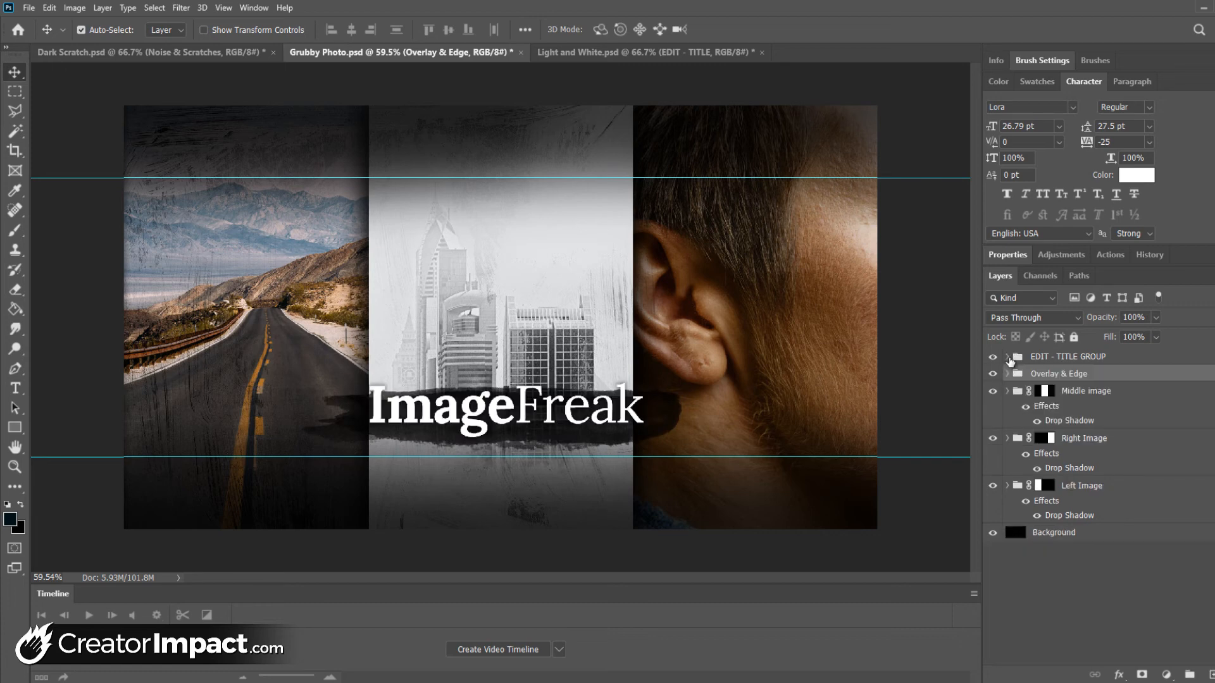
{"action": "left_click", "coordinate": [1008, 357]}
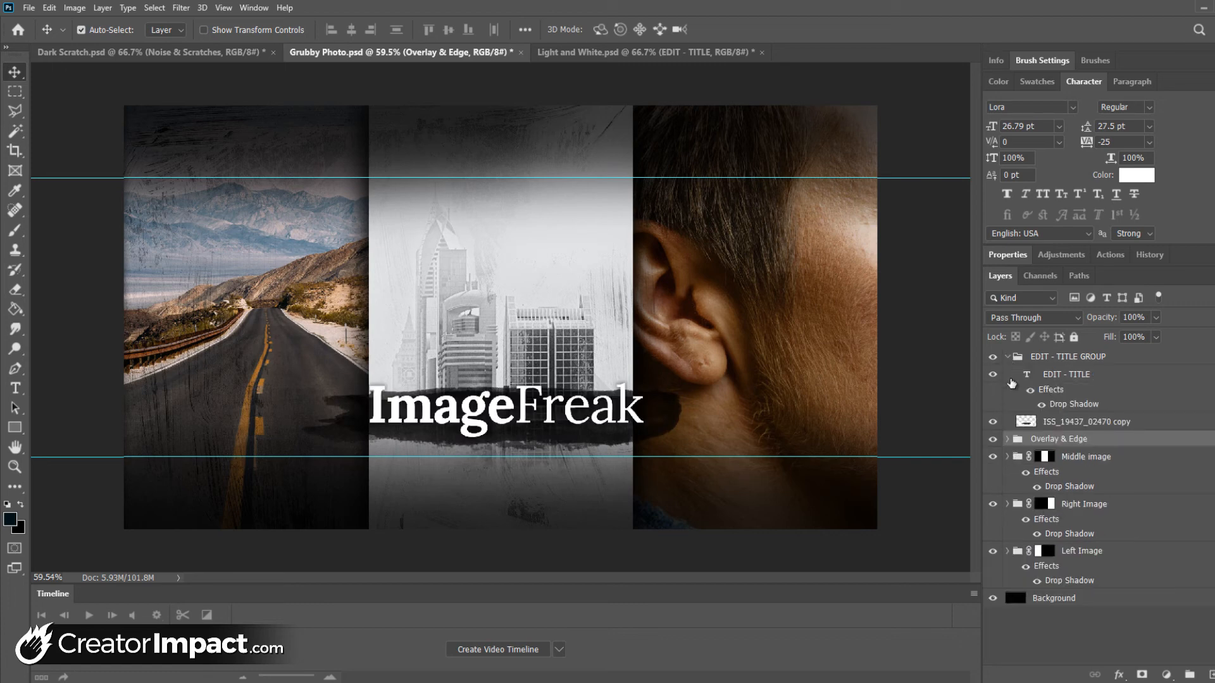
Check the Middle image group by hiding and reshowing it, and expand it to select its PASTE IMAGE HERE layer
{"action": "left_click", "coordinate": [1017, 358]}
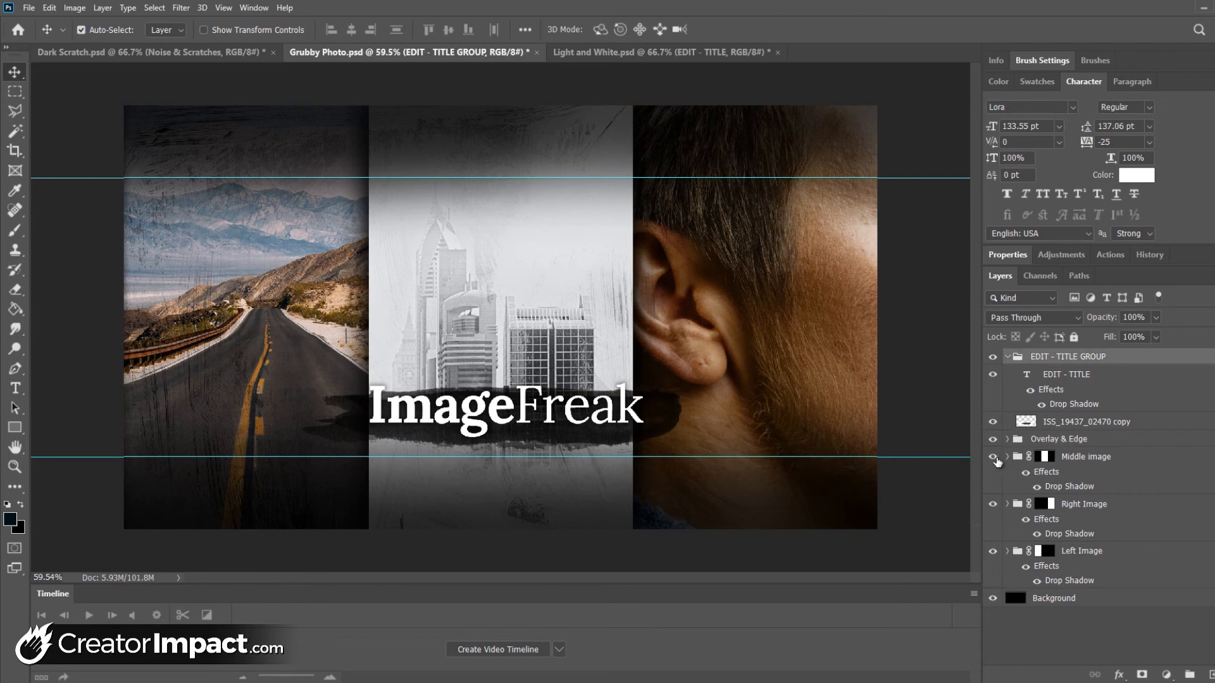
{"action": "left_click", "coordinate": [993, 457]}
{"action": "left_click", "coordinate": [993, 457]}
{"action": "left_click", "coordinate": [1047, 461]}
{"action": "left_click", "coordinate": [1007, 458]}
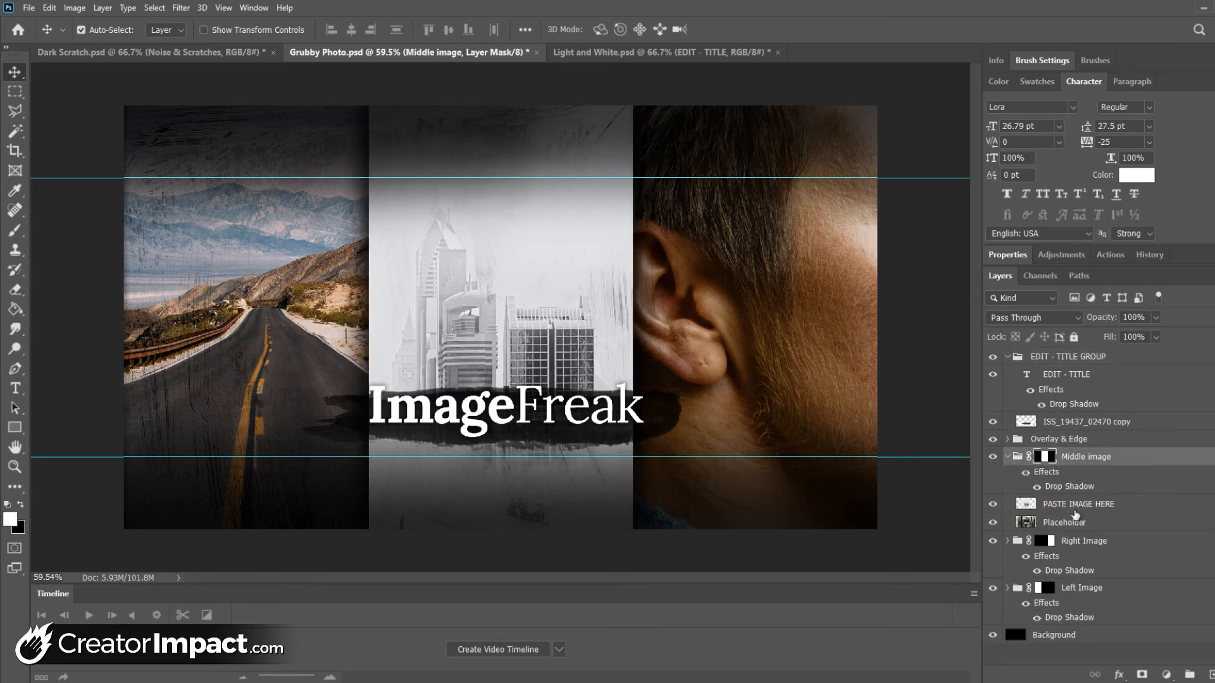
{"action": "left_click", "coordinate": [1101, 510]}
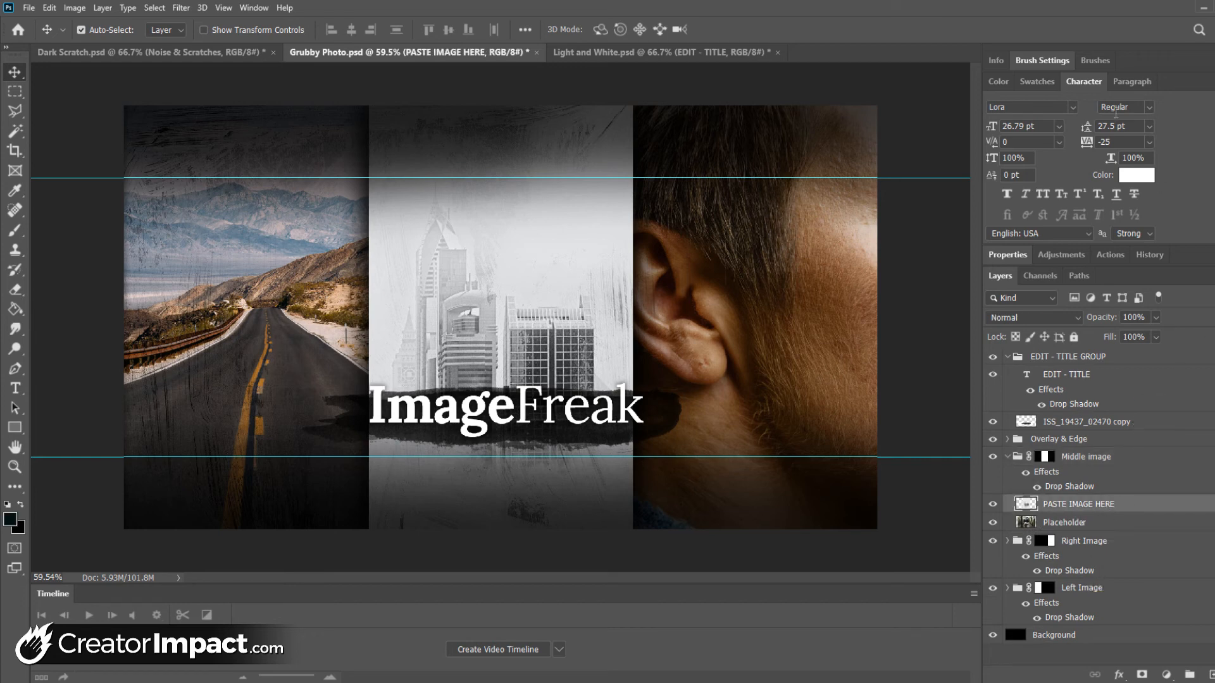
Switch to the Dark Scratch document and replace the word City in the main title with TOWN
{"action": "left_click", "coordinate": [114, 55]}
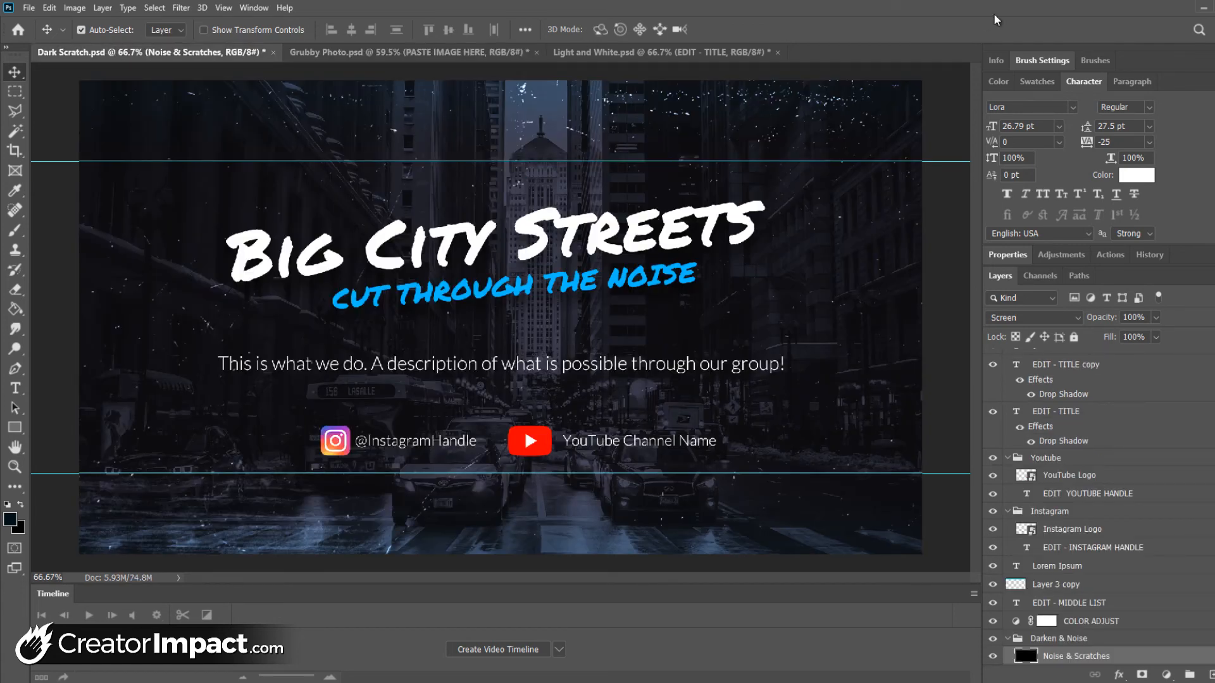
{"action": "left_click", "coordinate": [14, 390]}
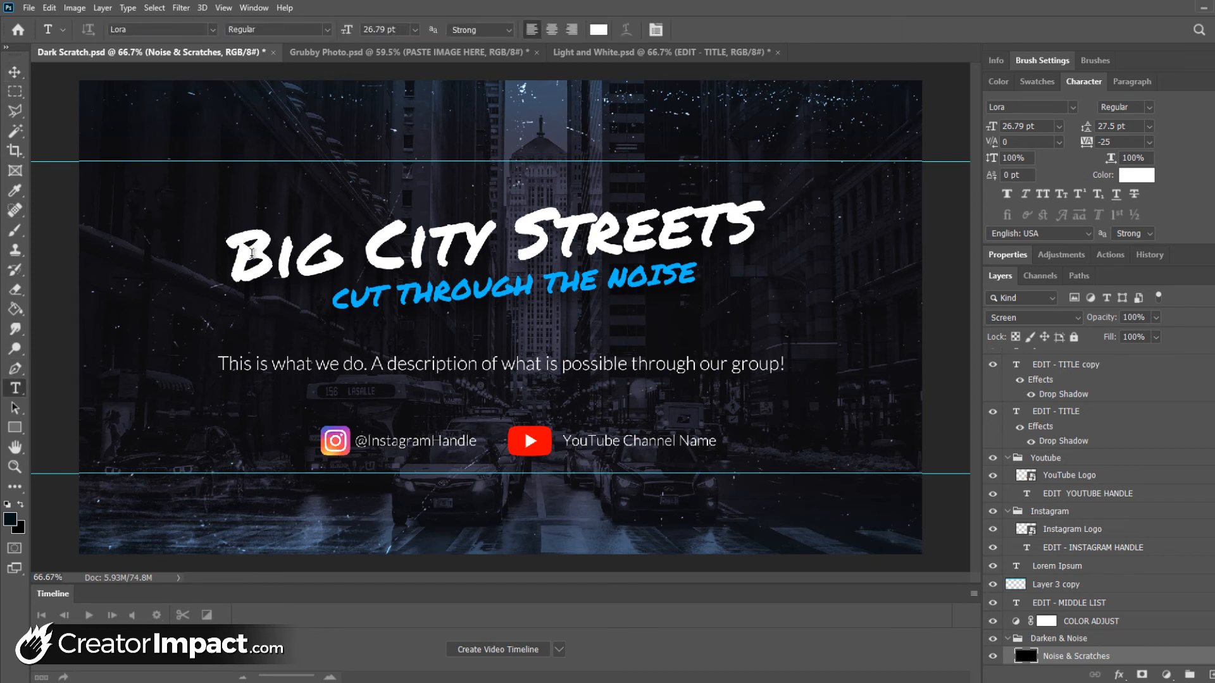
{"action": "left_click_drag", "start_coordinate": [367, 254], "coordinate": [487, 241]}
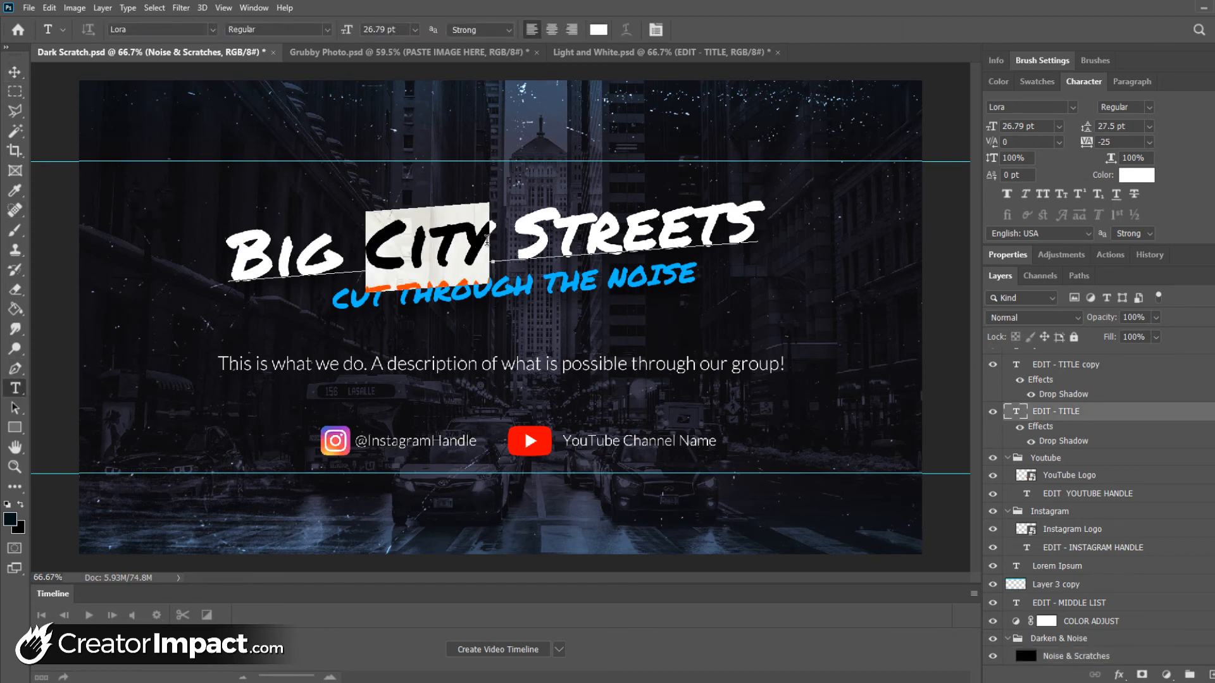
{"action": "type", "text": "Toewn"}
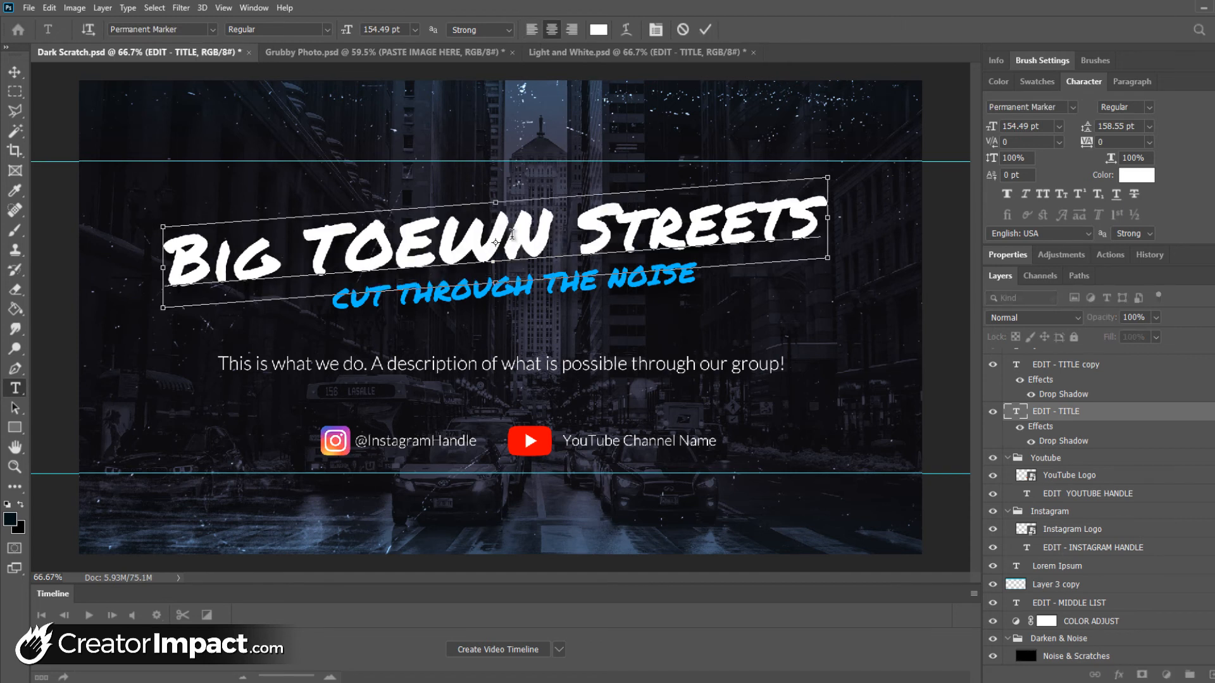
{"action": "key", "text": "Left"}
{"action": "key", "text": "Left"}
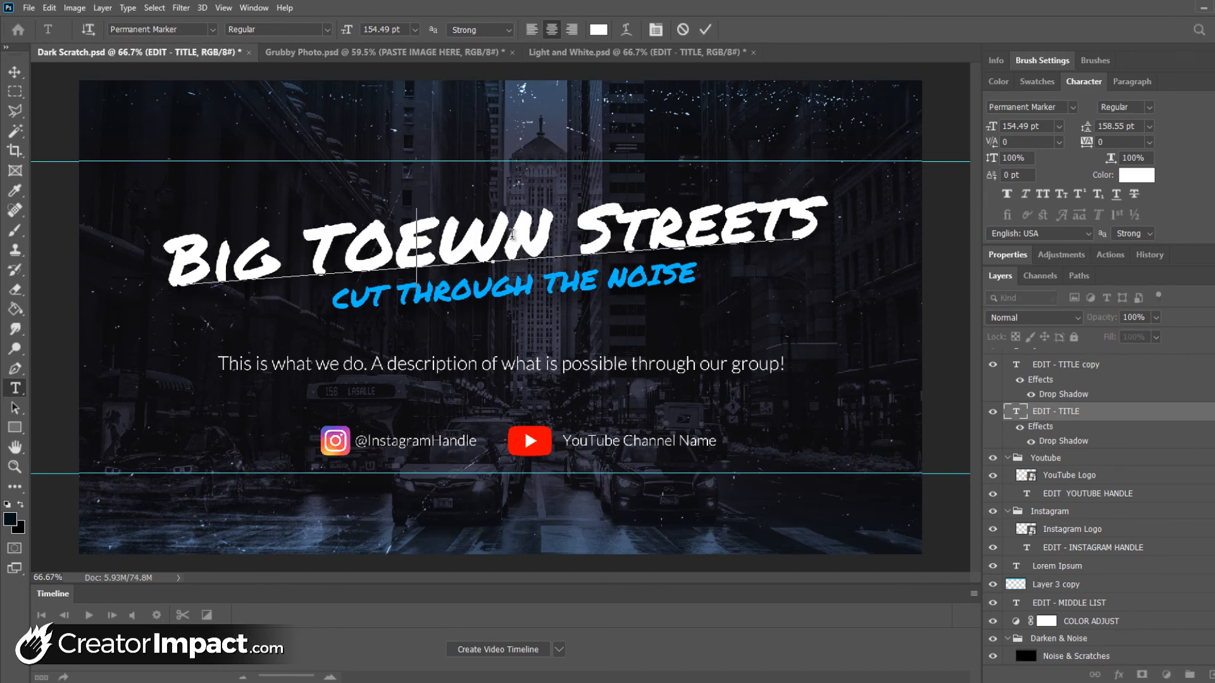
{"action": "key", "text": "BackSpace"}
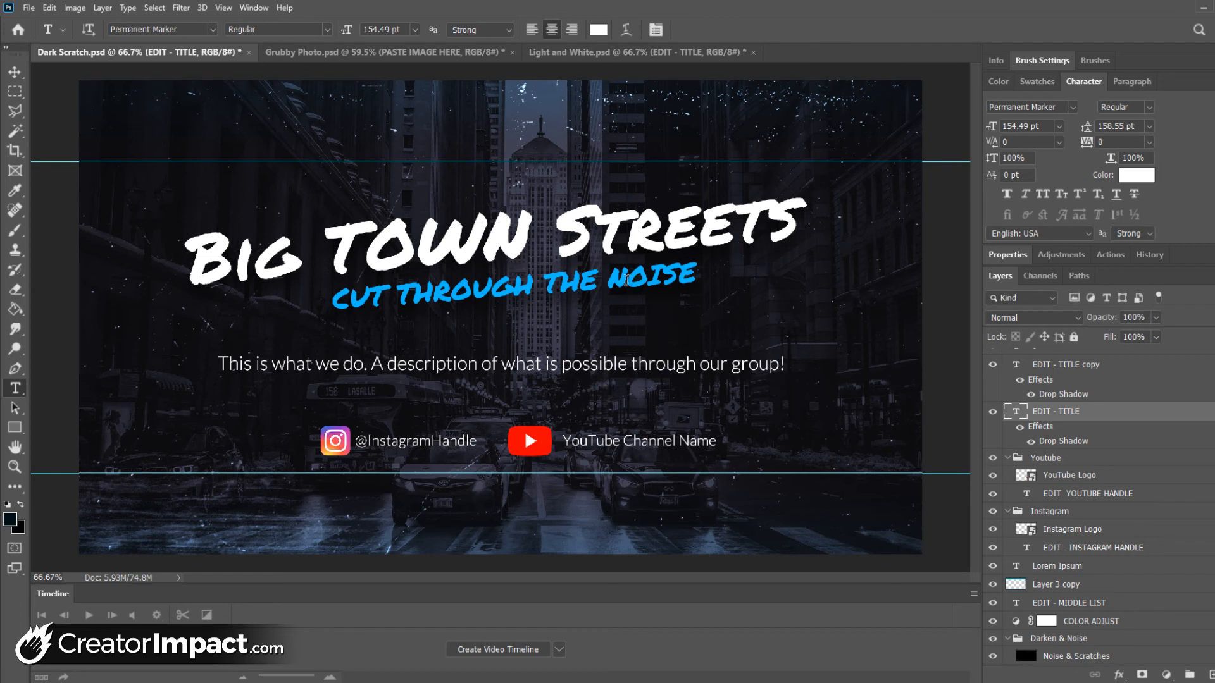
Replace the word NOISE in the blue subtitle with TRAFFIC and commit the text
{"action": "left_click_drag", "start_coordinate": [610, 278], "coordinate": [739, 289]}
{"action": "type", "text": "TRAFFIC"}
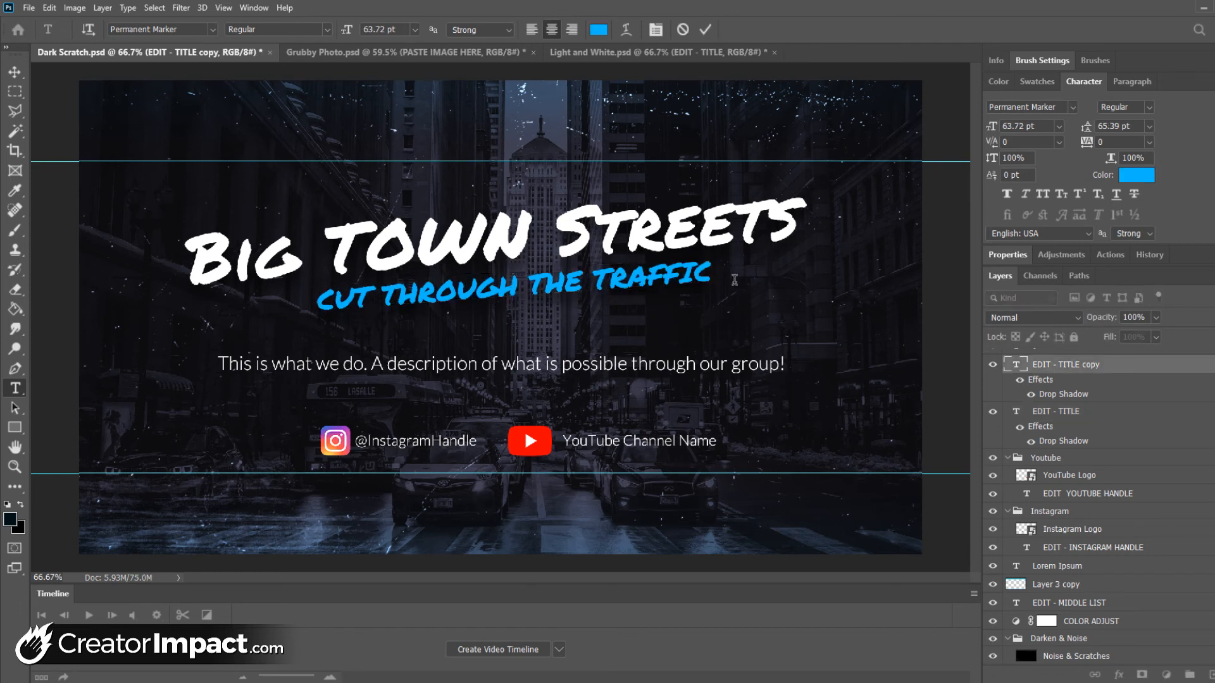
{"action": "key", "text": "ctrl+Return"}
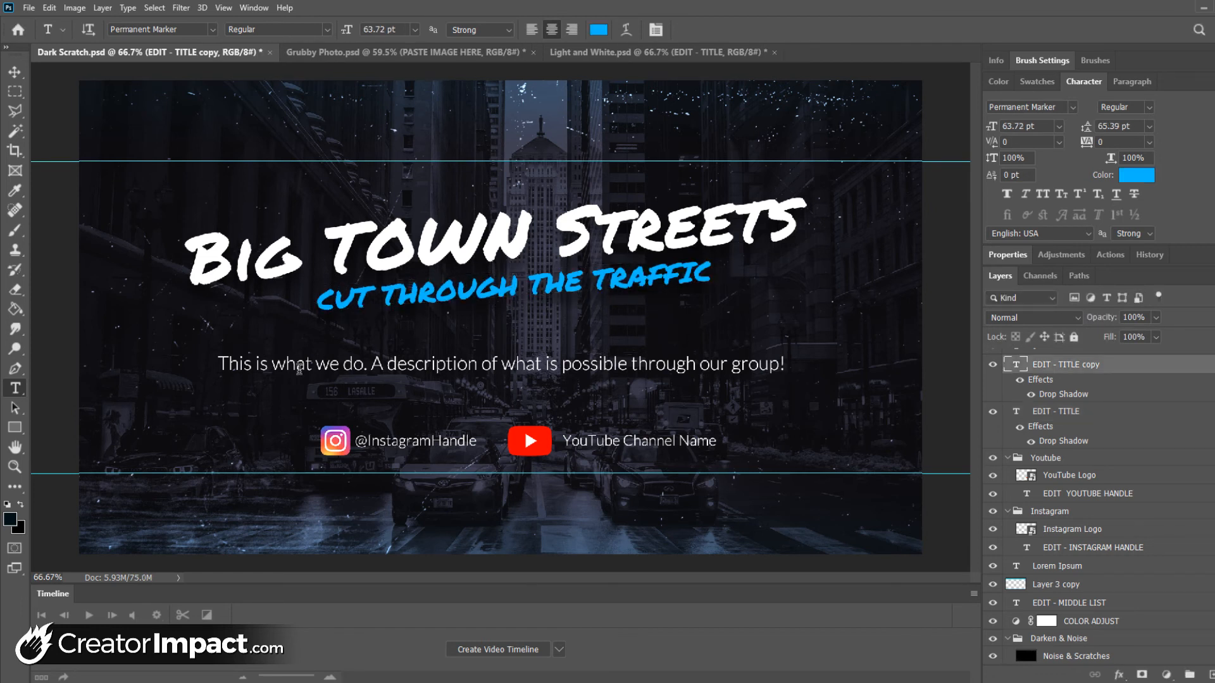
Leave the description text unedited and collapse the Youtube and Instagram layer groups
{"action": "left_click", "coordinate": [331, 359]}
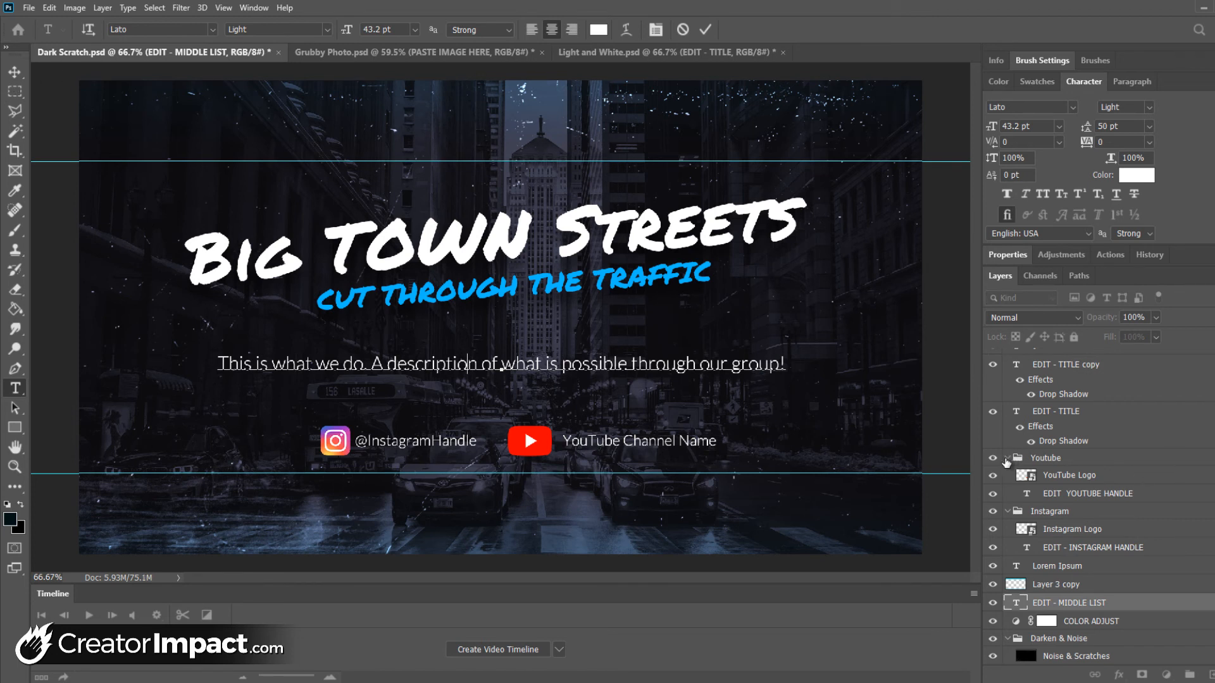
{"action": "left_click", "coordinate": [1007, 459]}
{"action": "left_click", "coordinate": [1007, 458]}
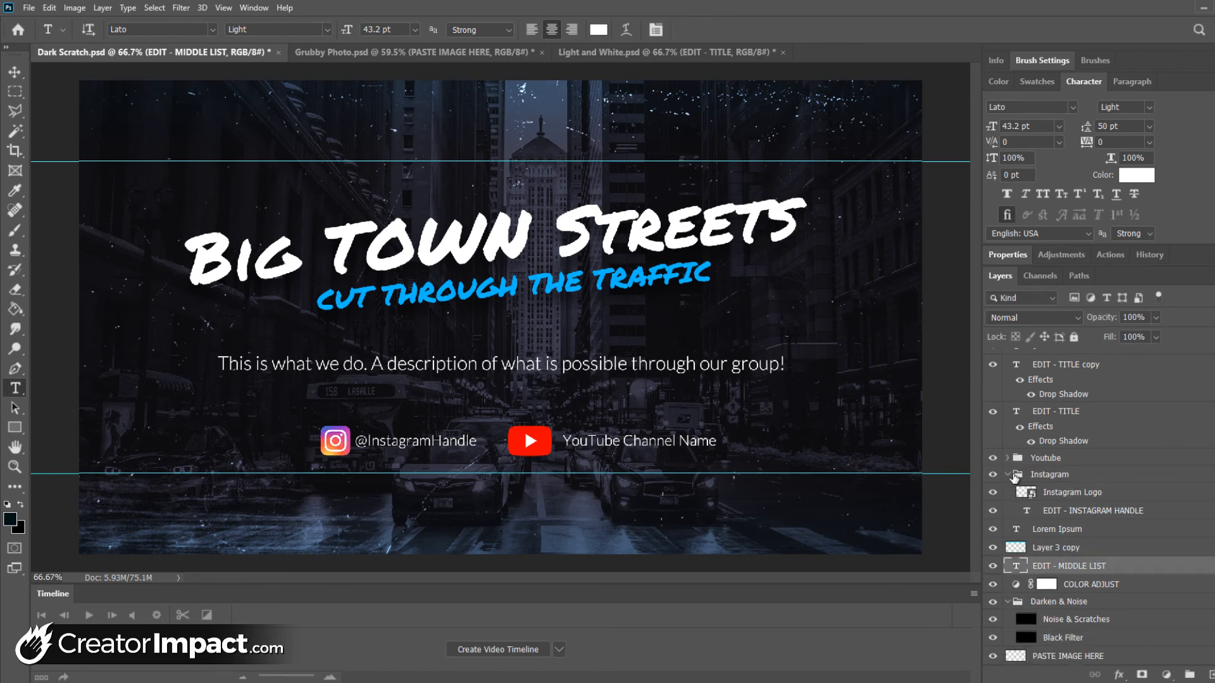
{"action": "left_click", "coordinate": [1008, 476]}
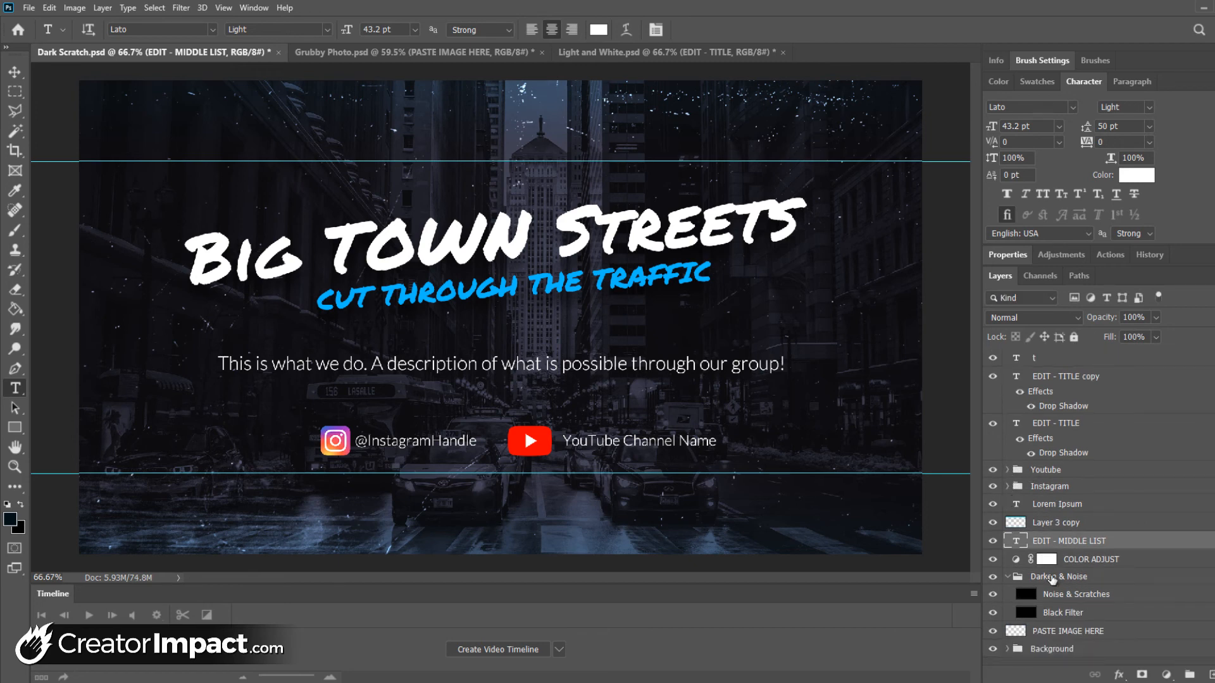
Paste the copied red-leaved tree image as a new layer above the topmost text layer of Dark Scratch
{"action": "left_click", "coordinate": [1025, 631]}
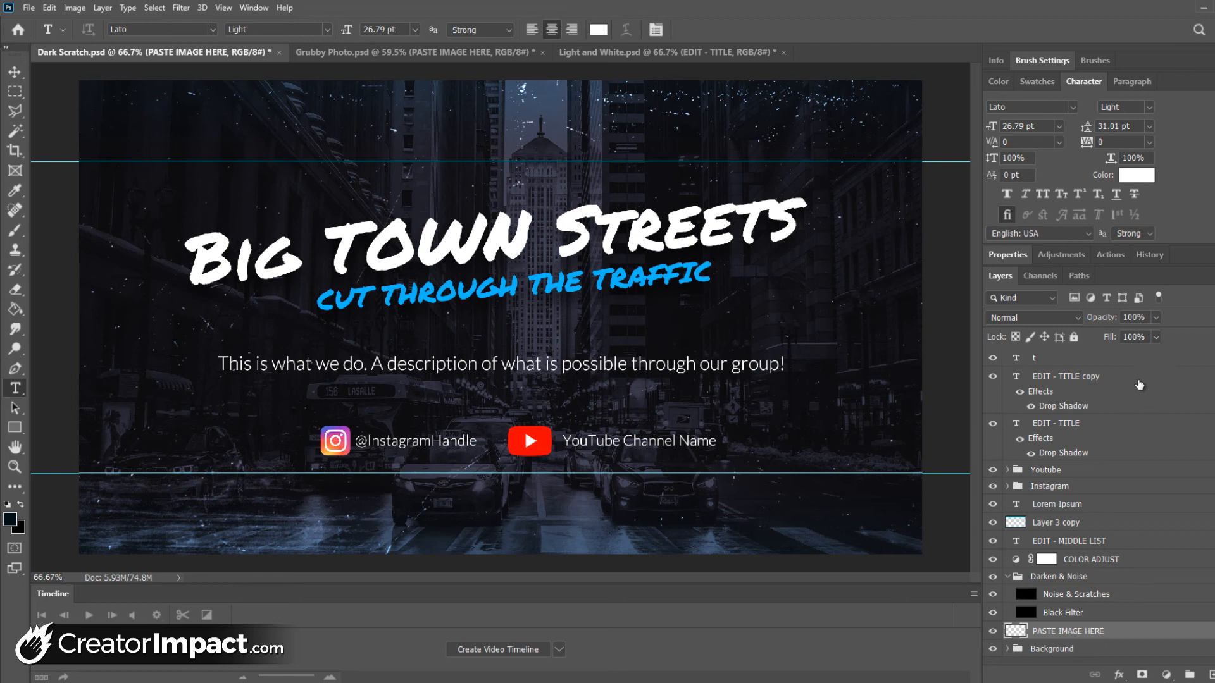
{"action": "left_click", "coordinate": [1126, 358]}
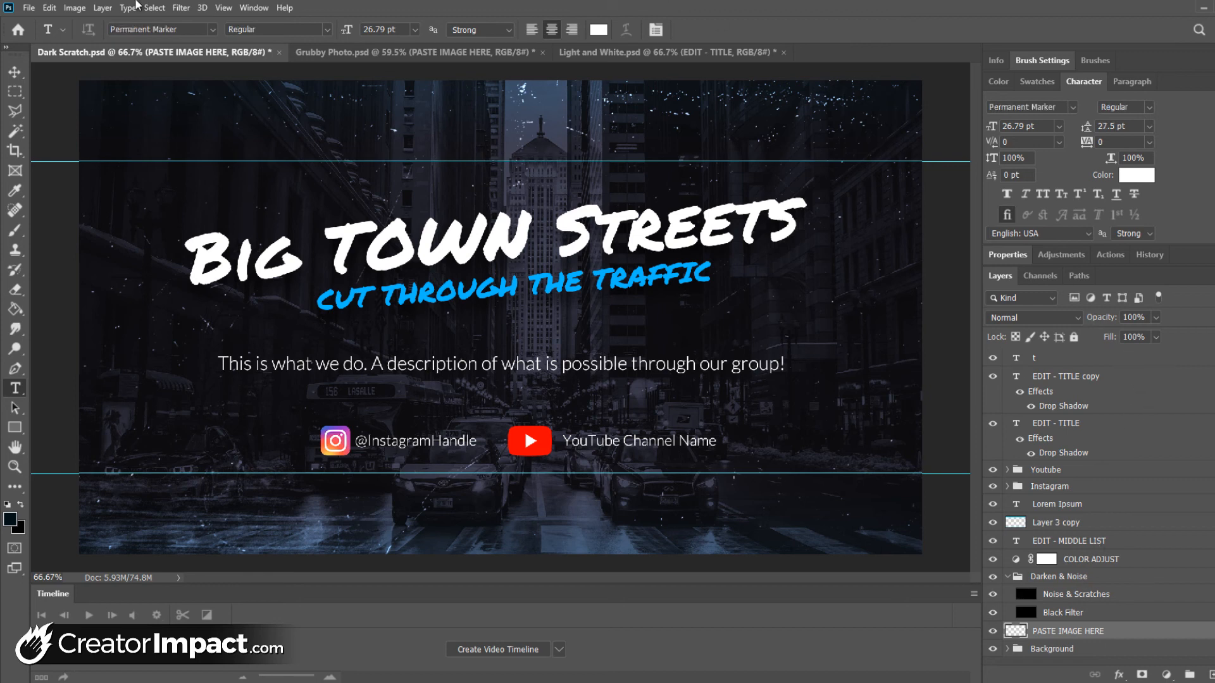
{"action": "key", "text": "ctrl+v"}
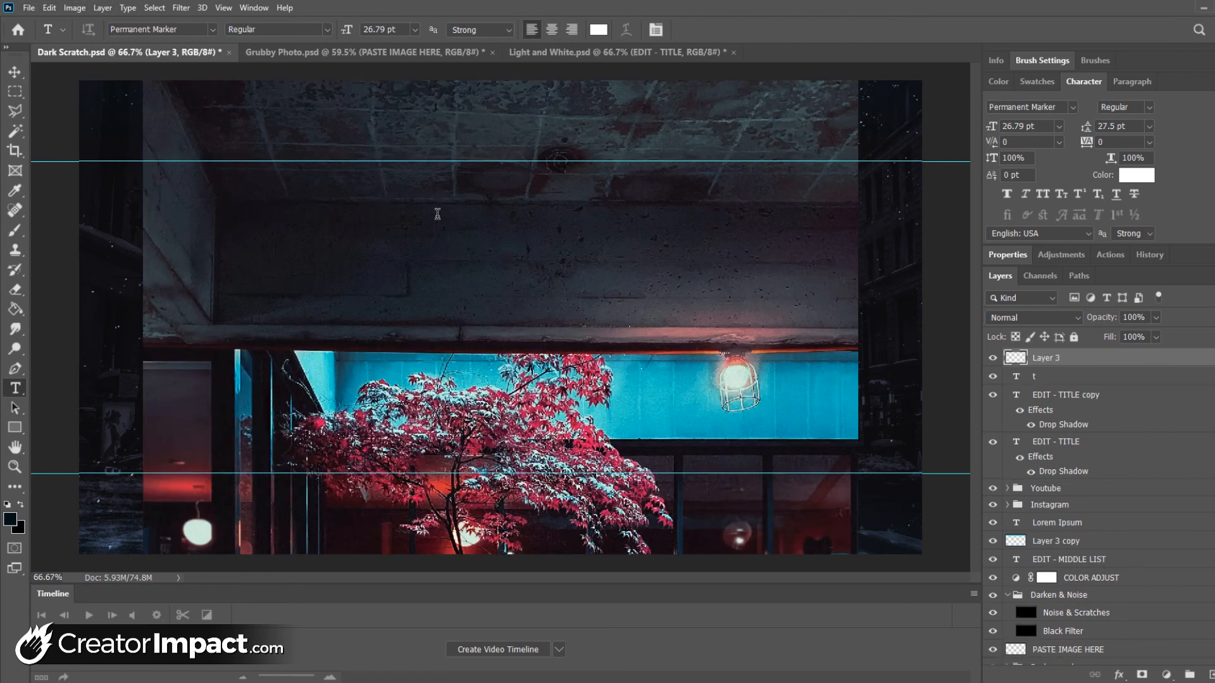
Move the pasted tree image on Layer 3 up to bring the whole tree into the canvas, then hide that layer
{"action": "left_click_drag", "start_coordinate": [560, 342], "coordinate": [526, 471]}
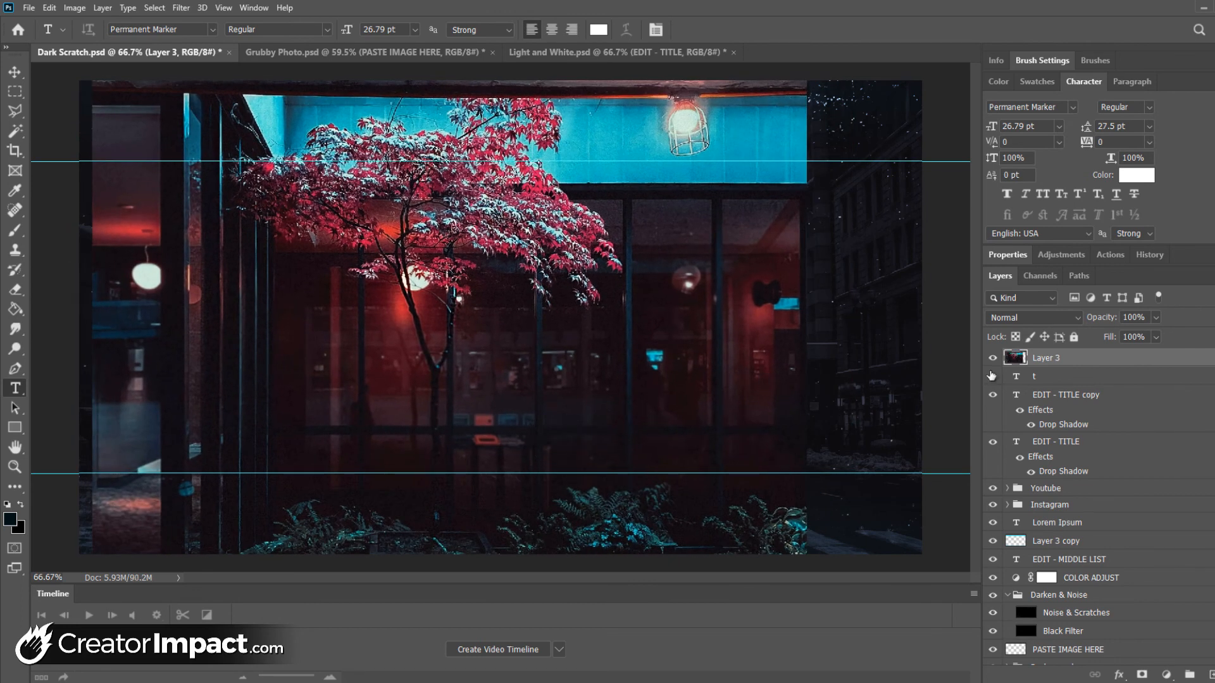
{"action": "left_click", "coordinate": [50, 7]}
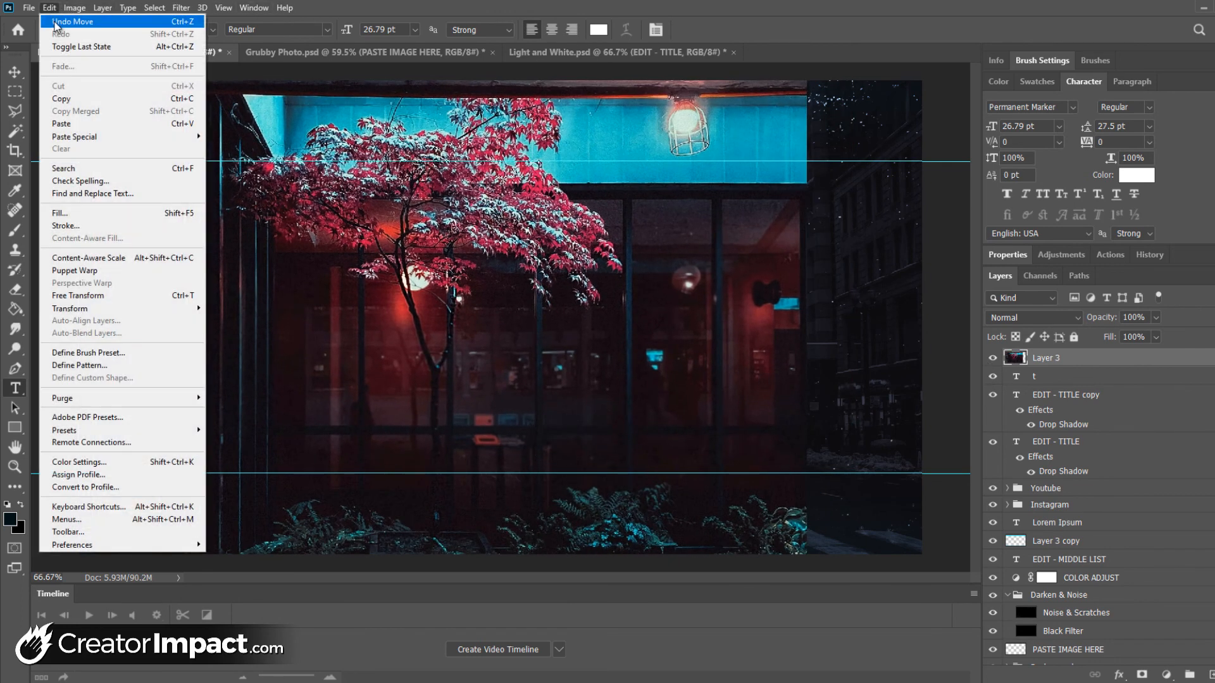
{"action": "left_click", "coordinate": [862, 344]}
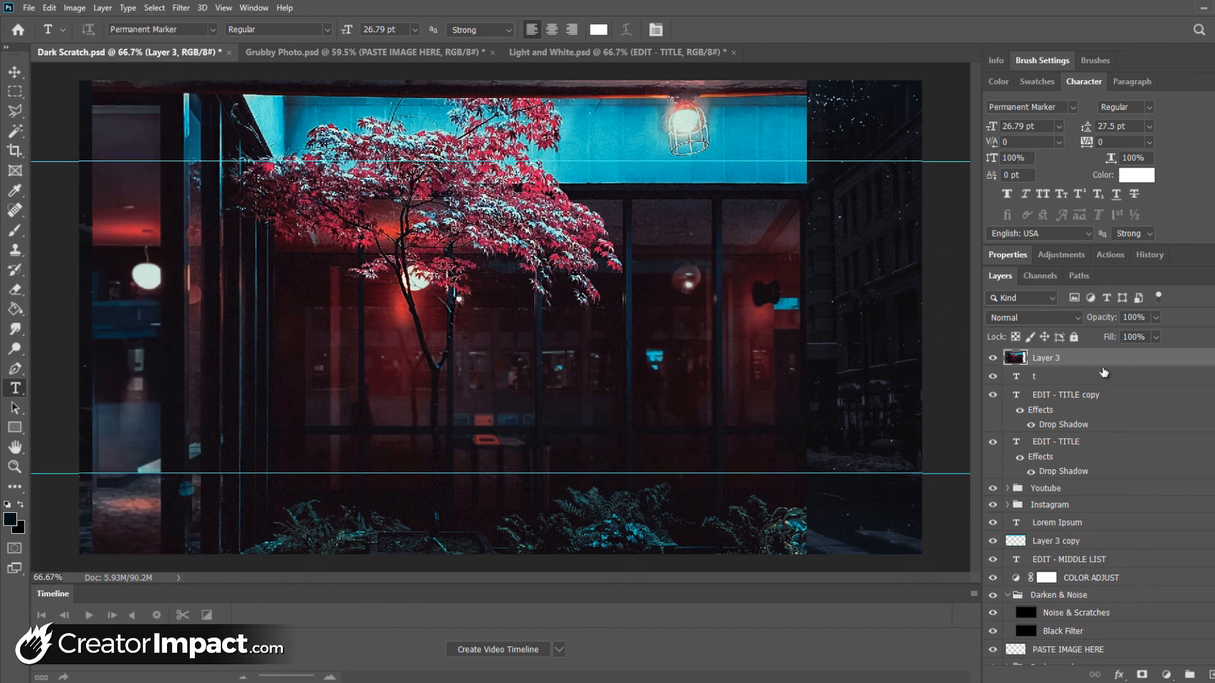
{"action": "left_click", "coordinate": [991, 358]}
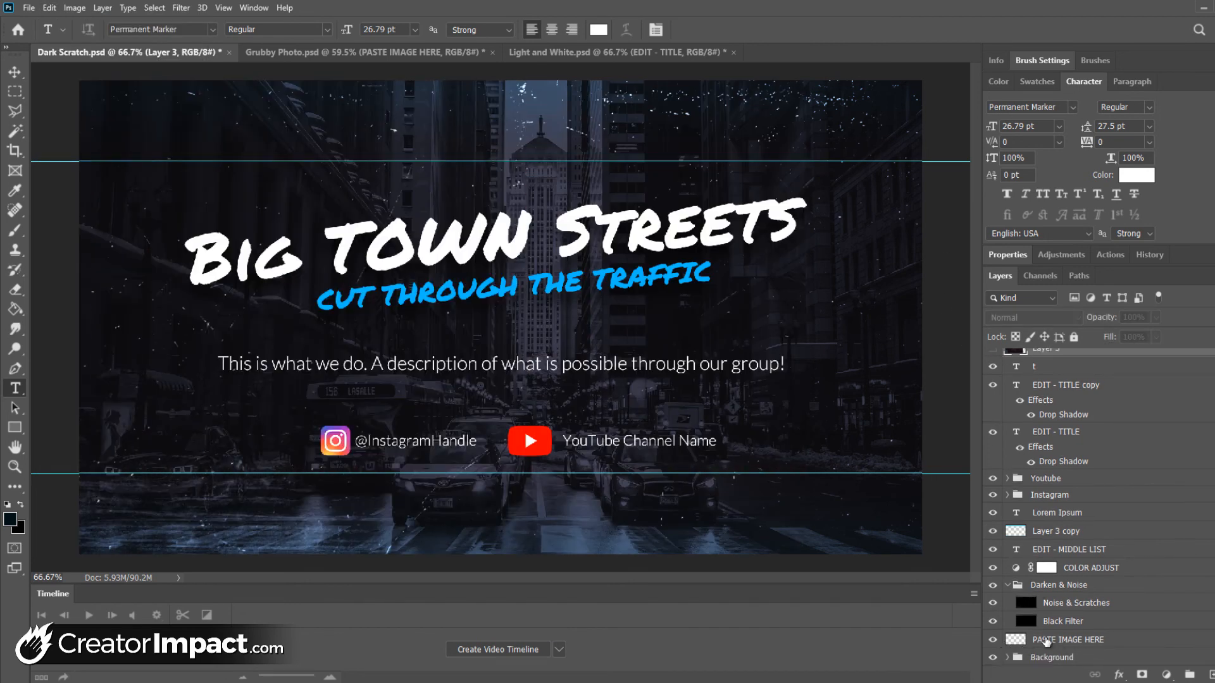
Paste the copied tree image into the PASTE IMAGE HERE layer beneath the Darken & Noise group
{"action": "left_click", "coordinate": [1072, 640]}
{"action": "key", "text": "ctrl+v"}
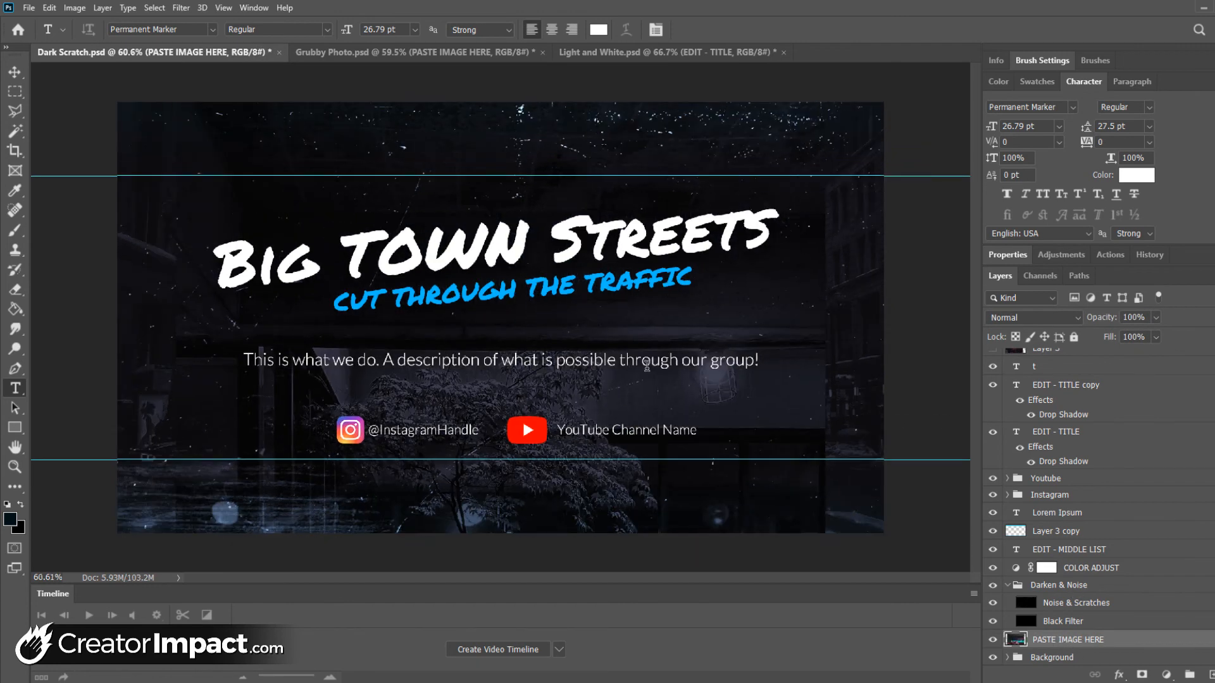
{"action": "scroll", "coordinate": [646, 366], "scroll_direction": "down", "scroll_amount": 3}
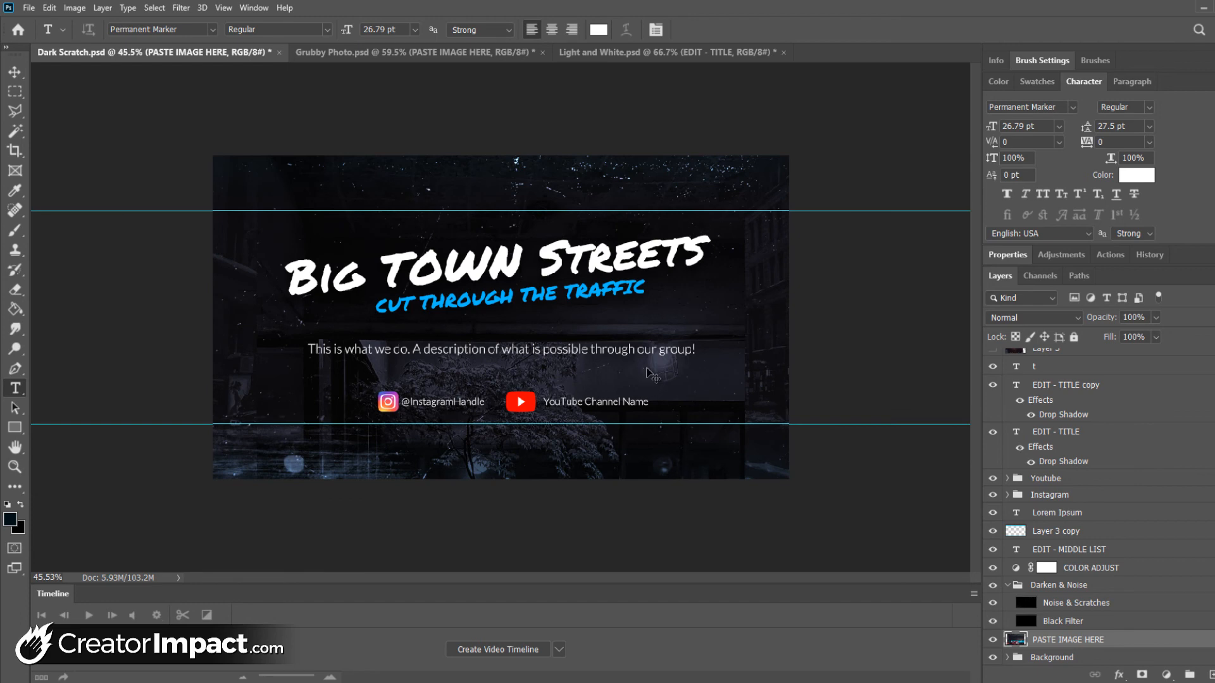
Enlarge the pasted tree image to about 120% so it spans the cover's width, shift it upward and commit the transform
{"action": "key", "text": "ctrl+t"}
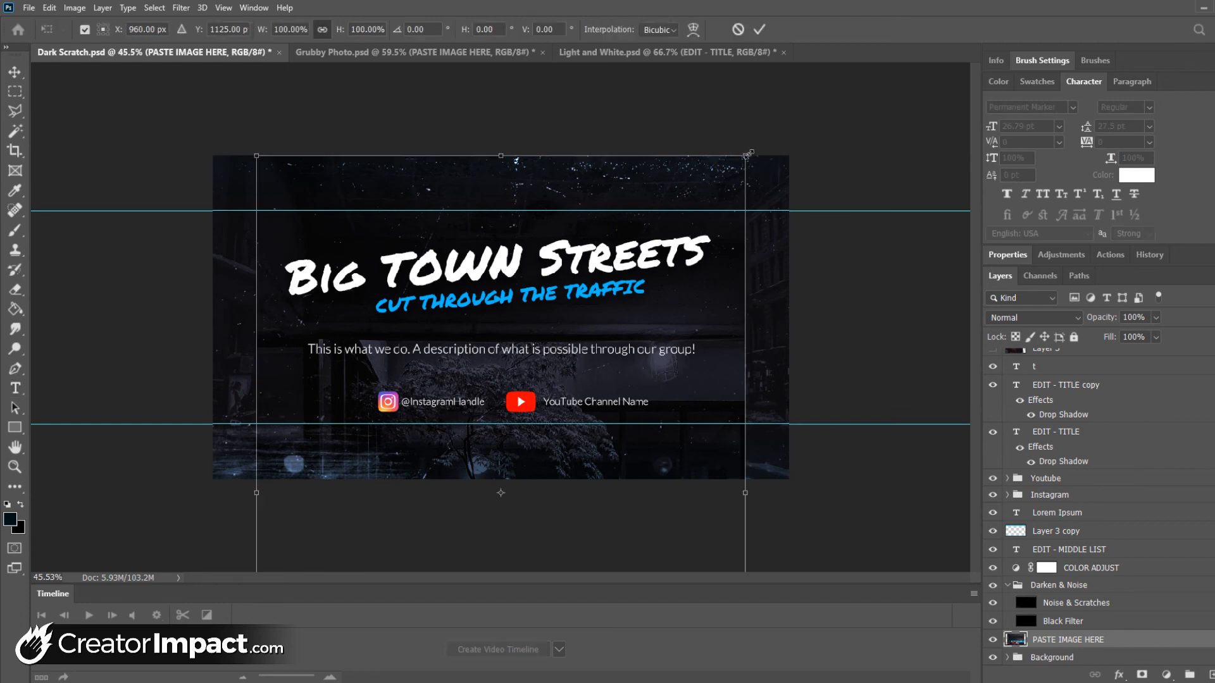
{"action": "left_click_drag", "start_coordinate": [747, 154], "coordinate": [801, 79]}
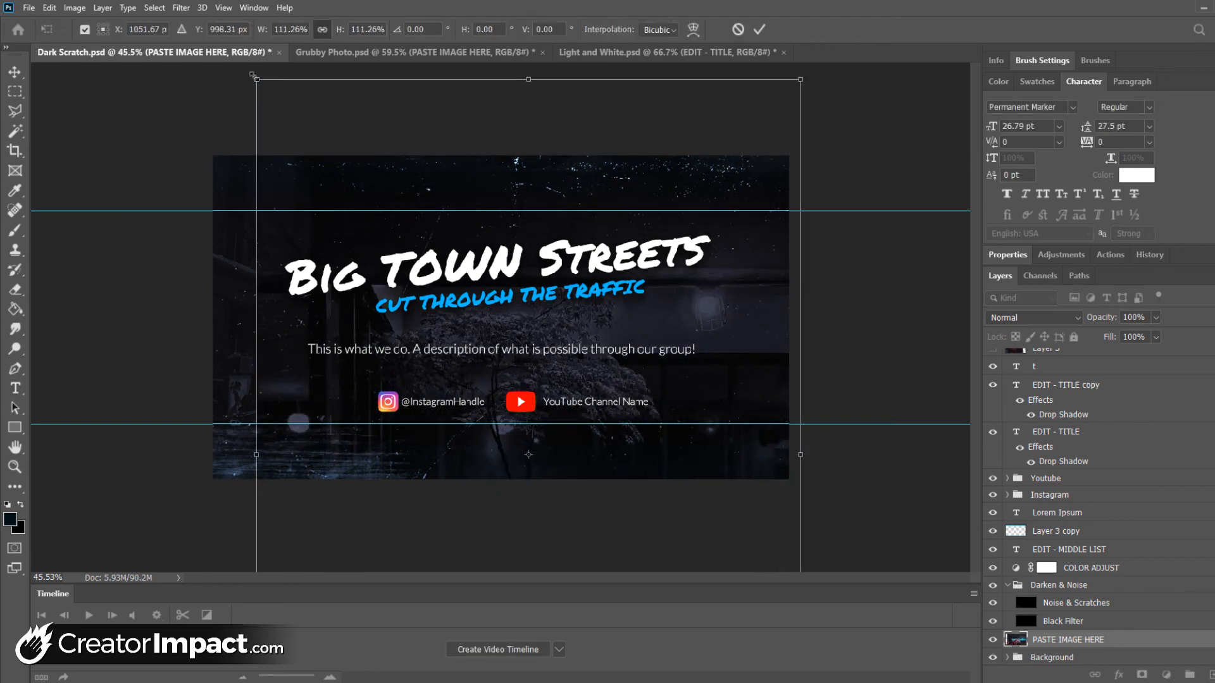
{"action": "left_click_drag", "start_coordinate": [252, 75], "coordinate": [209, 46]}
{"action": "left_click_drag", "start_coordinate": [714, 383], "coordinate": [713, 215]}
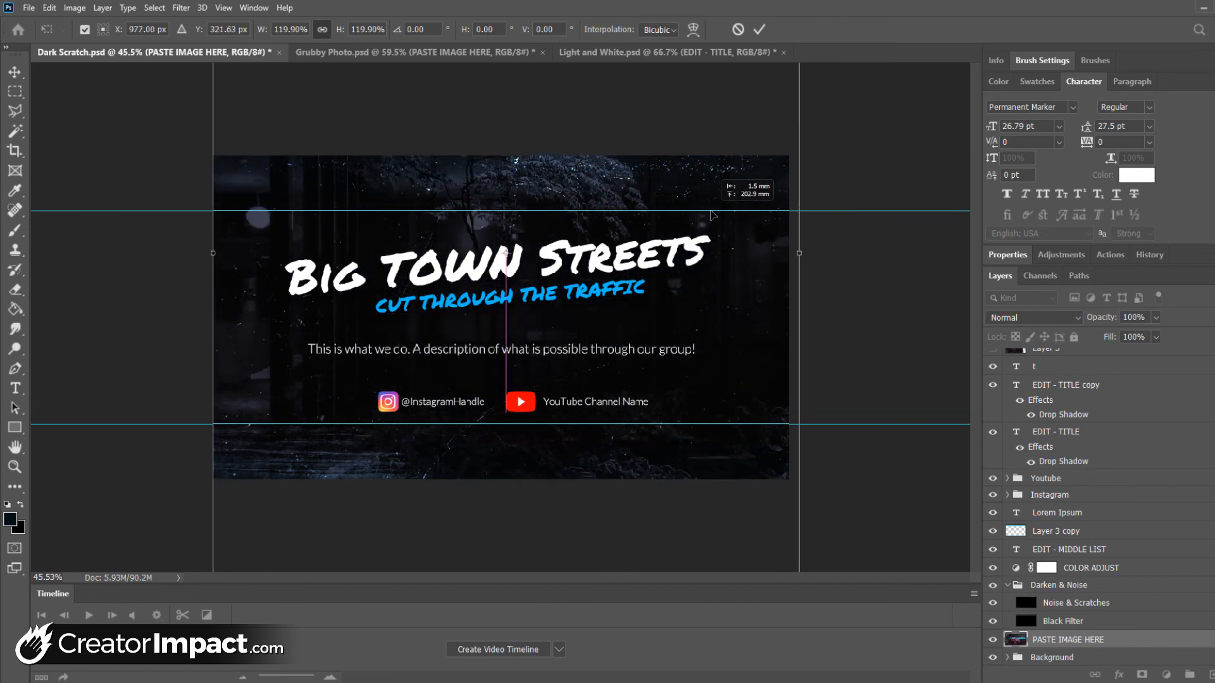
{"action": "key", "text": "Return"}
{"action": "key", "text": "t"}
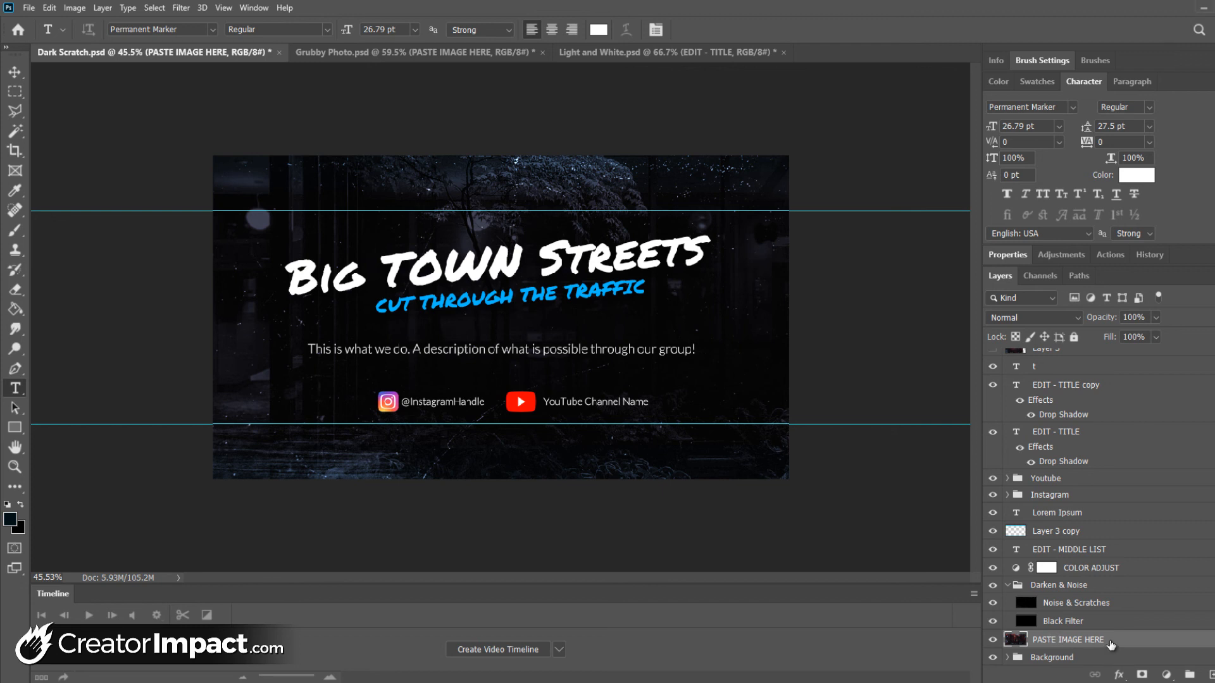
Paste the copied portrait above the PASTE IMAGE HERE layer, enlarge it to about 145% and move it up behind the titles
{"action": "key", "text": "ctrl+v"}
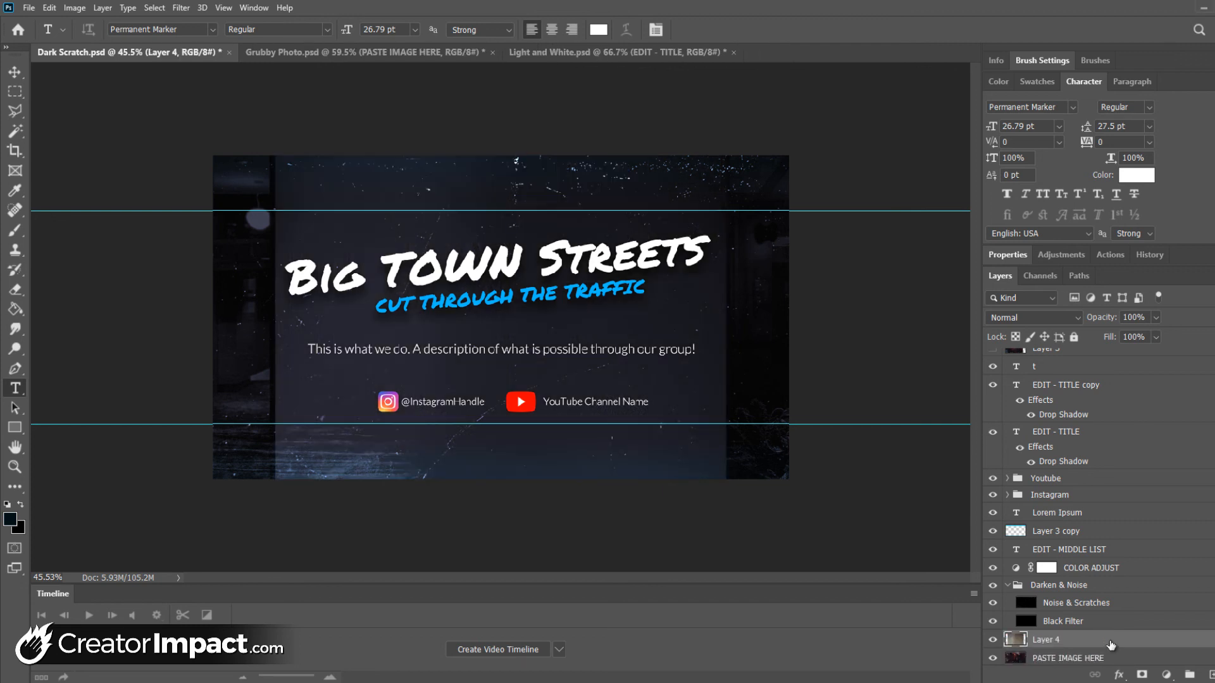
{"action": "key", "text": "ctrl+t"}
{"action": "left_click_drag", "start_coordinate": [722, 140], "coordinate": [835, 57]}
{"action": "left_click_drag", "start_coordinate": [643, 486], "coordinate": [581, 168]}
Enlarge the portrait to about 151%, align its right edge with the canvas edge and commit the transform
{"action": "scroll", "coordinate": [656, 148], "scroll_direction": "down", "scroll_amount": 3}
{"action": "scroll", "coordinate": [617, 494], "scroll_direction": "down", "scroll_amount": 2}
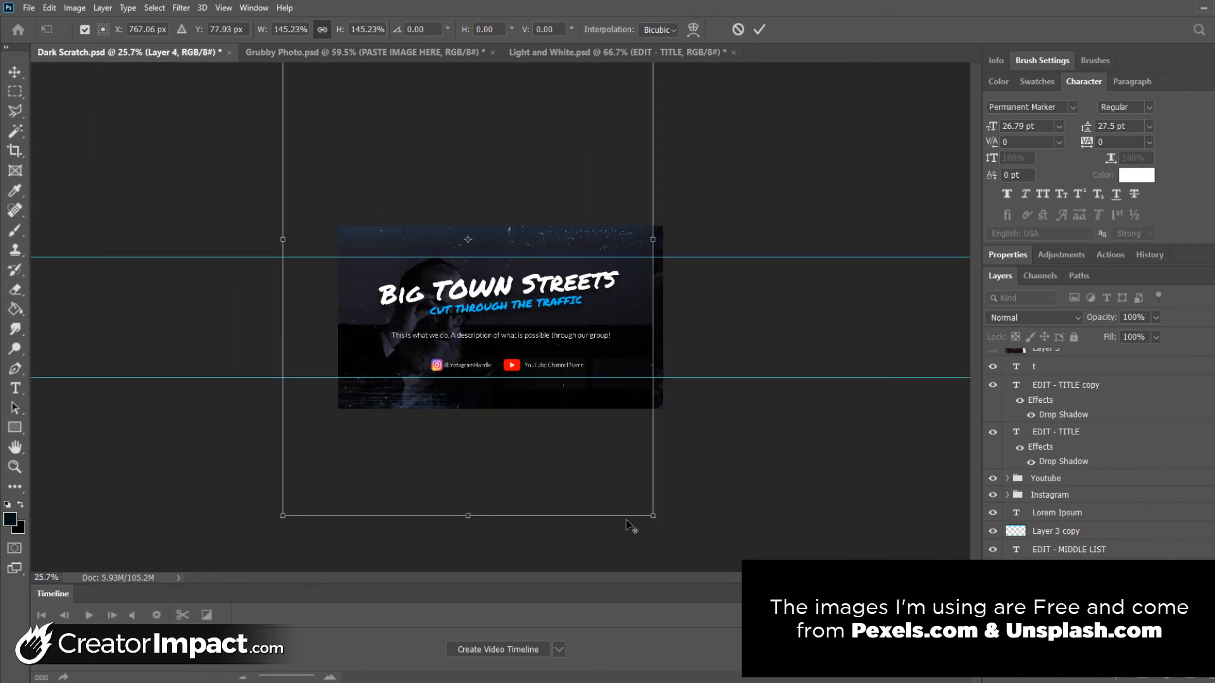
{"action": "left_click_drag", "start_coordinate": [655, 519], "coordinate": [671, 533]}
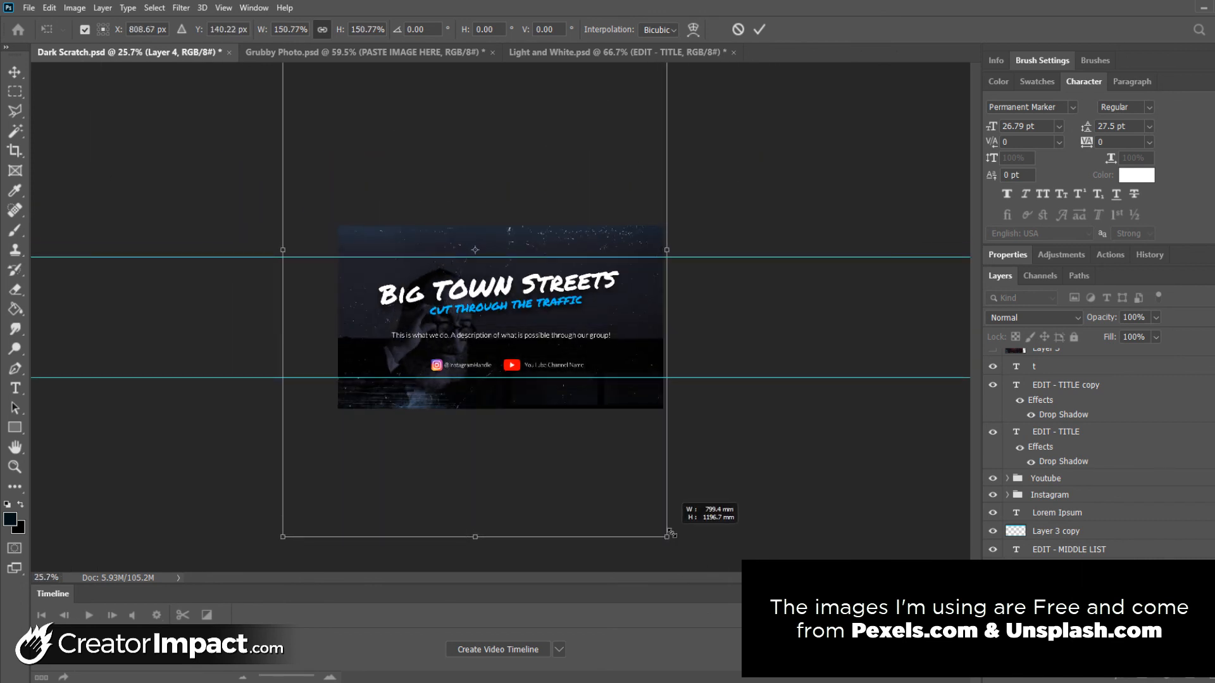
{"action": "left_click_drag", "start_coordinate": [631, 473], "coordinate": [627, 450]}
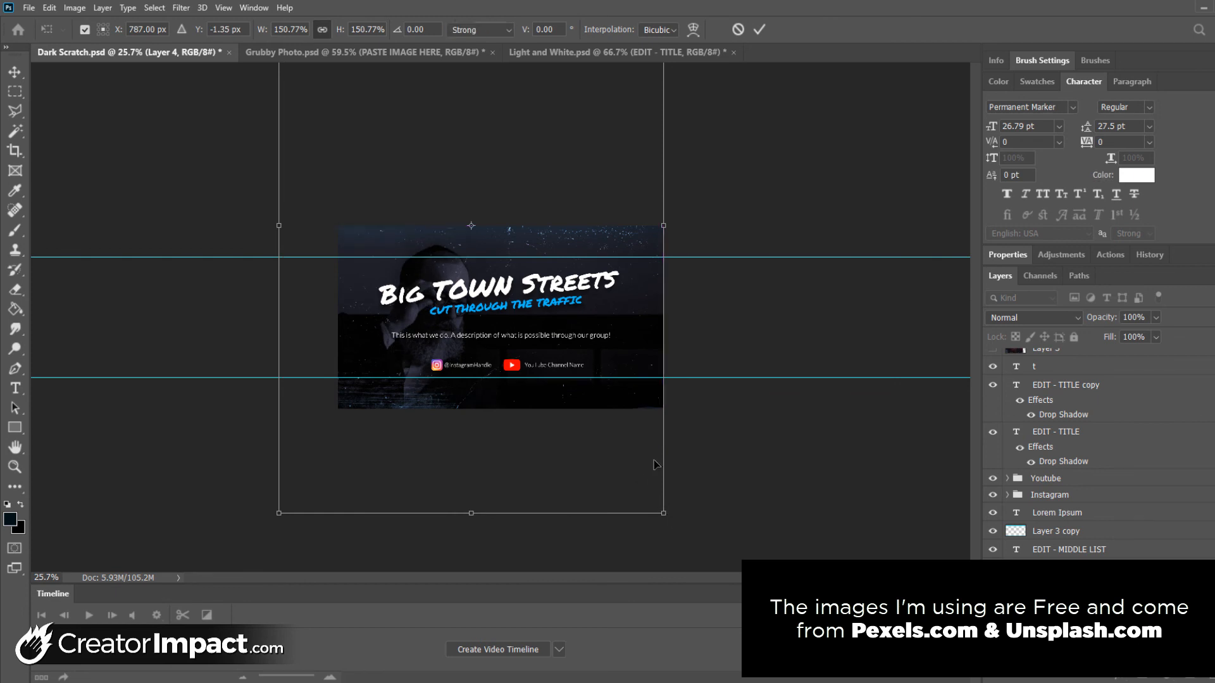
{"action": "key", "text": "Return"}
Move the blue subtitle down and to the right, off the man's face and just above the description text
{"action": "key", "text": "z"}
{"action": "left_click", "coordinate": [475, 298], "text": "alt"}
{"action": "left_click", "coordinate": [475, 298], "text": "alt"}
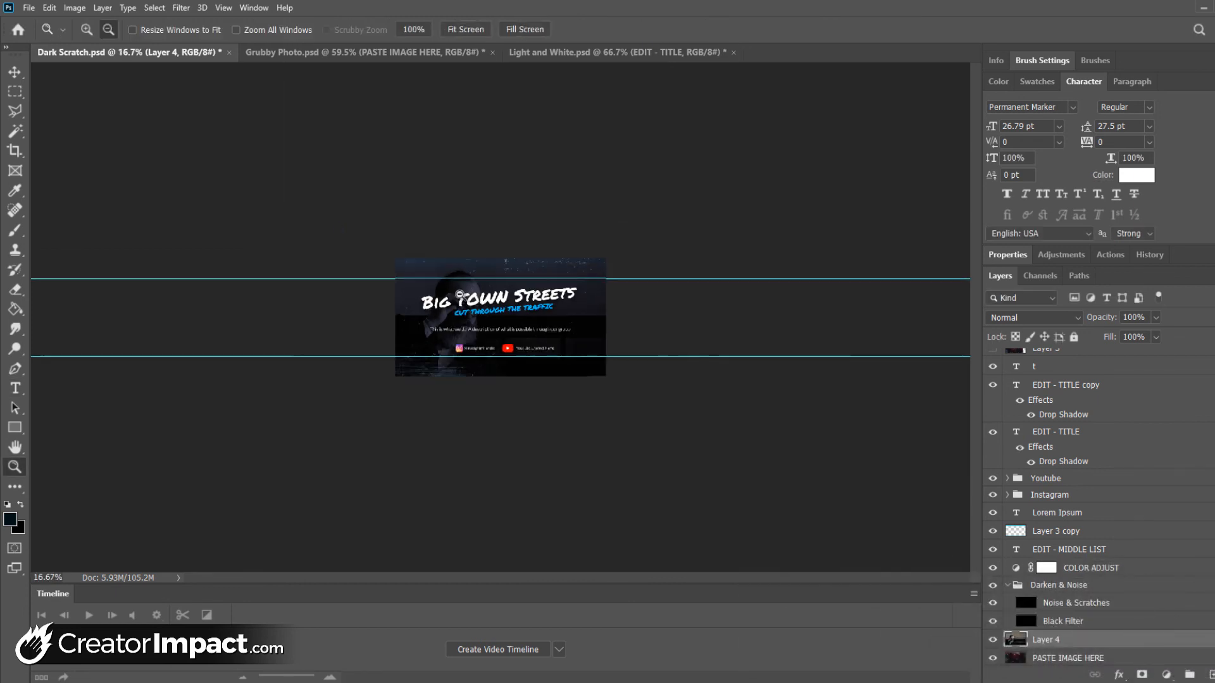
{"action": "left_click", "coordinate": [472, 304]}
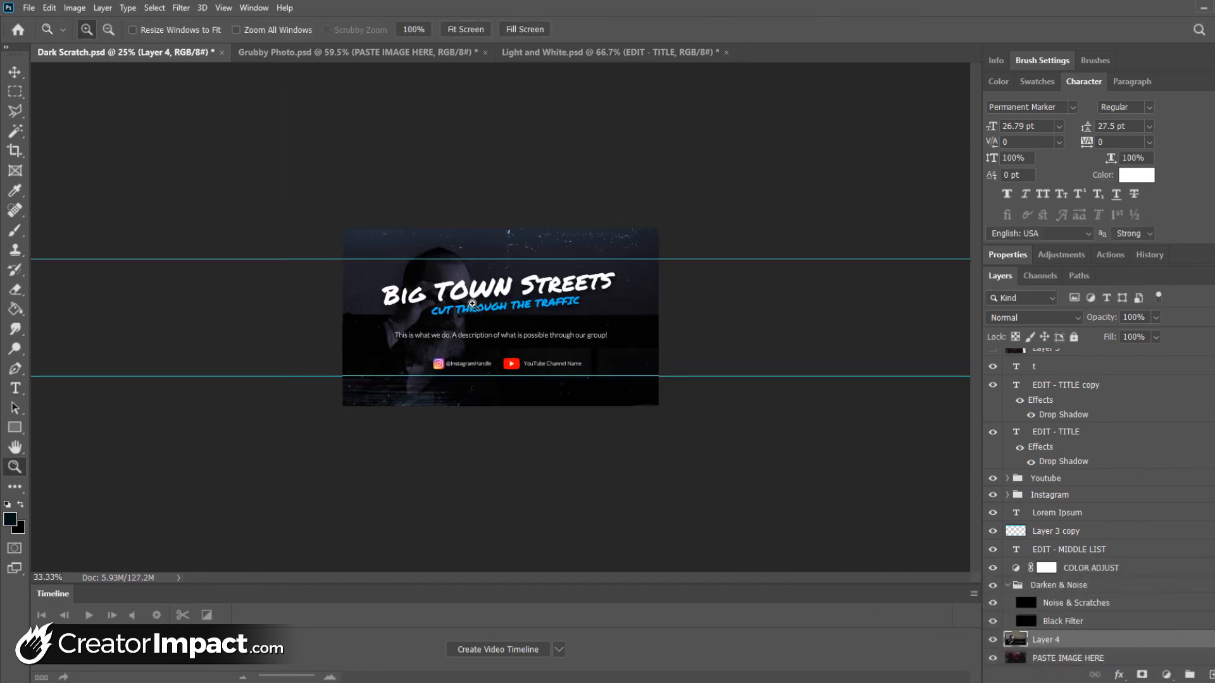
{"action": "left_click", "coordinate": [473, 304]}
{"action": "left_click", "coordinate": [472, 304]}
{"action": "left_click", "coordinate": [473, 304]}
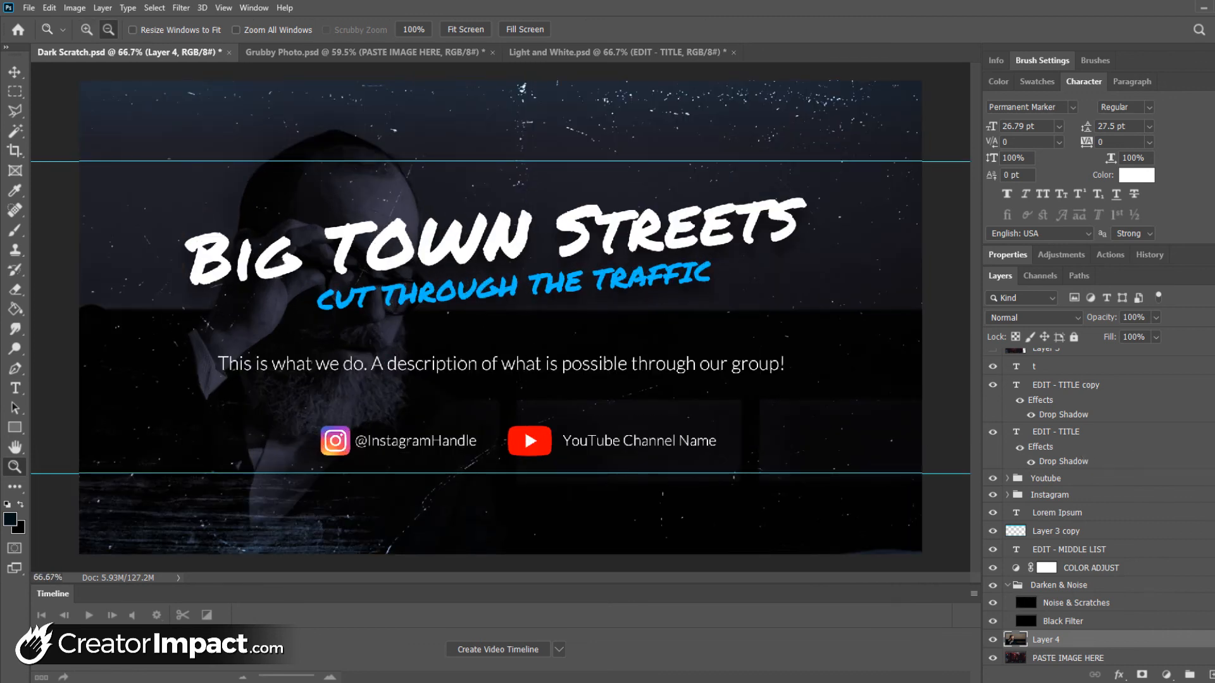
{"action": "scroll", "coordinate": [1101, 506], "scroll_direction": "up", "scroll_amount": 1}
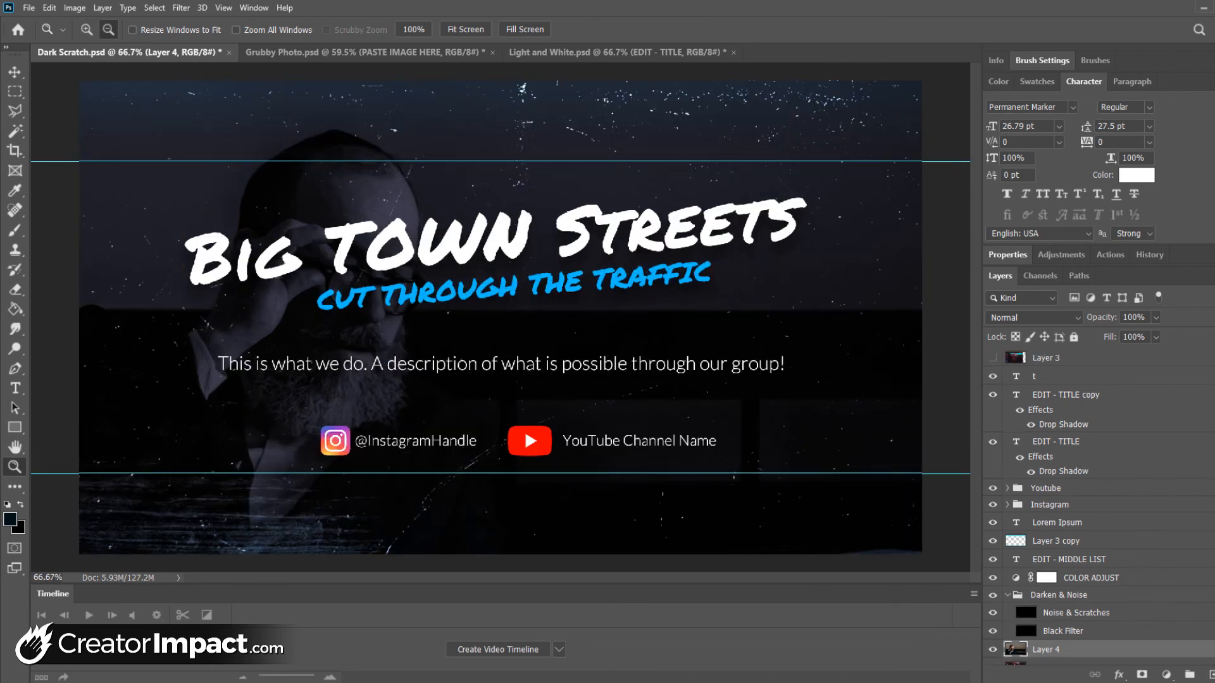
{"action": "left_click", "coordinate": [1075, 396]}
{"action": "key", "text": "ctrl+t"}
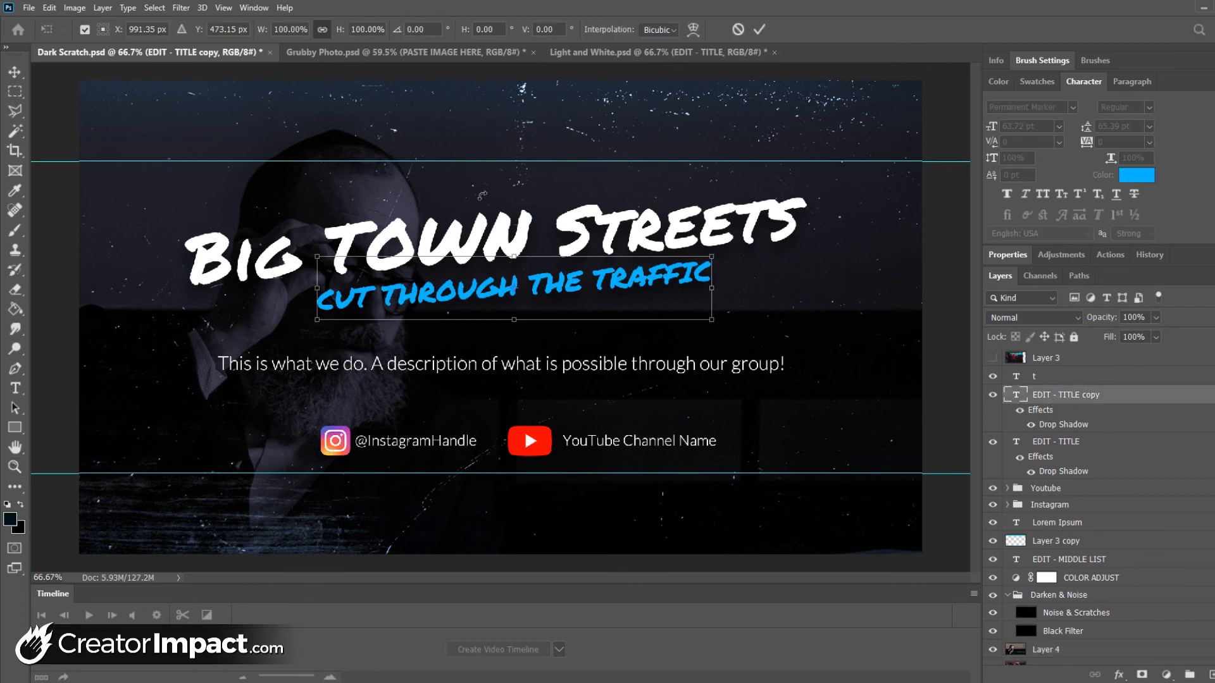
{"action": "left_click_drag", "start_coordinate": [493, 292], "coordinate": [653, 321]}
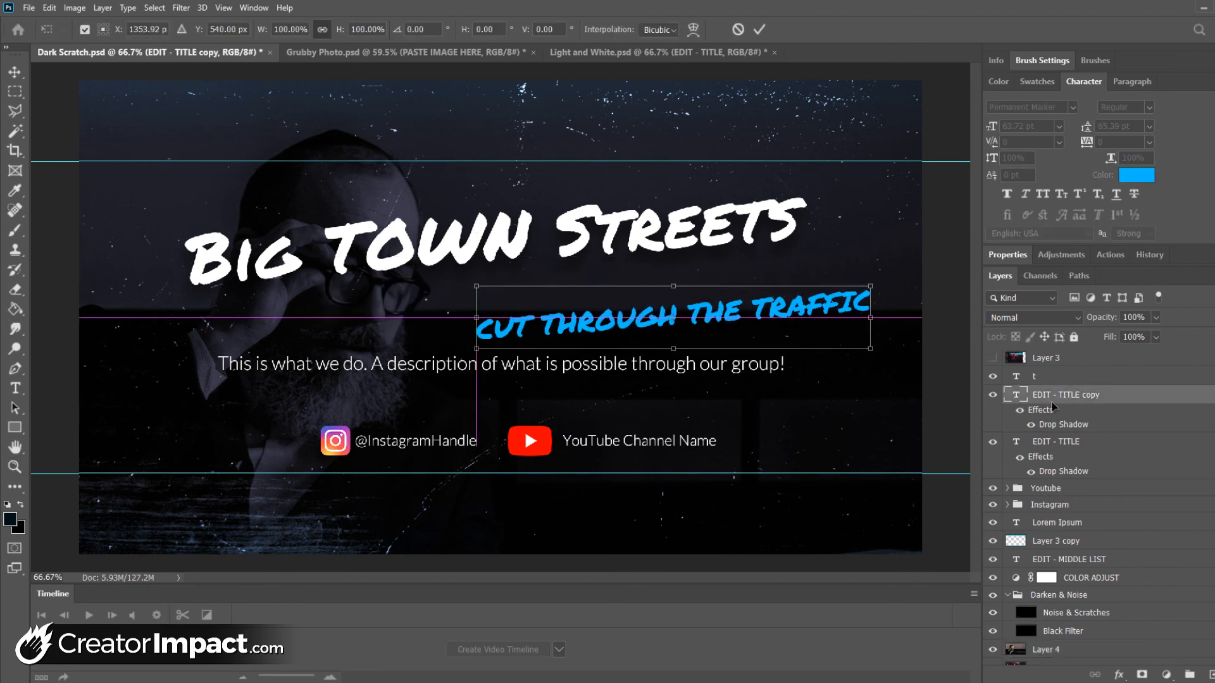
{"action": "key", "text": "Return"}
Shift the white main title slightly lower with Free Transform and commit the move
{"action": "left_click", "coordinate": [1076, 443]}
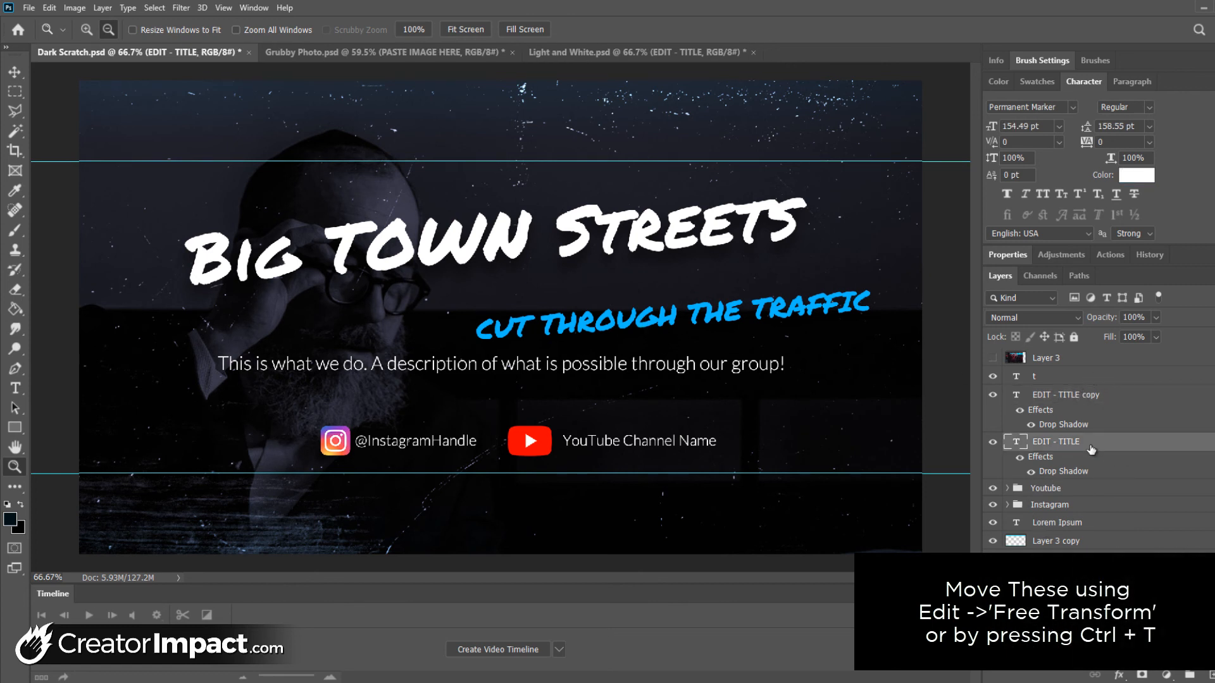
{"action": "key", "text": "ctrl+t"}
{"action": "left_click_drag", "start_coordinate": [474, 255], "coordinate": [429, 258]}
{"action": "key", "text": "Return"}
{"action": "key", "text": "z"}
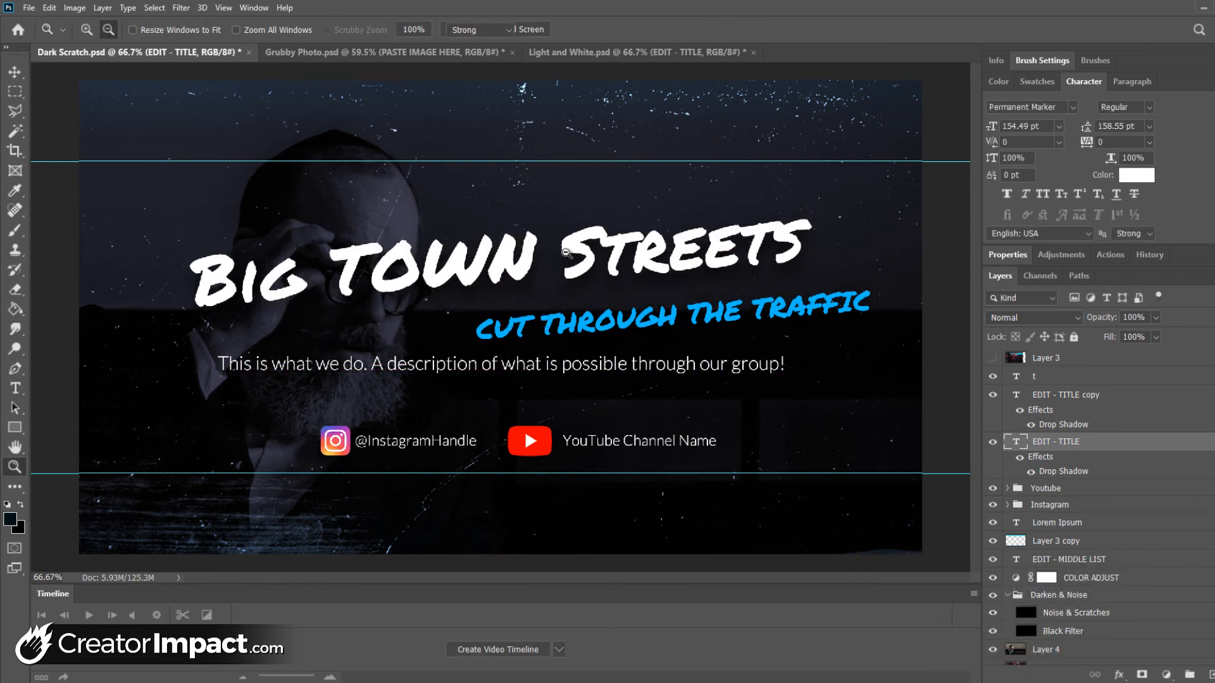
Break the main title onto a second line before STREETS and move it beside the man's face, above the blue subtitle
{"action": "key", "text": "t"}
{"action": "left_click", "coordinate": [570, 248]}
{"action": "key", "text": "Return"}
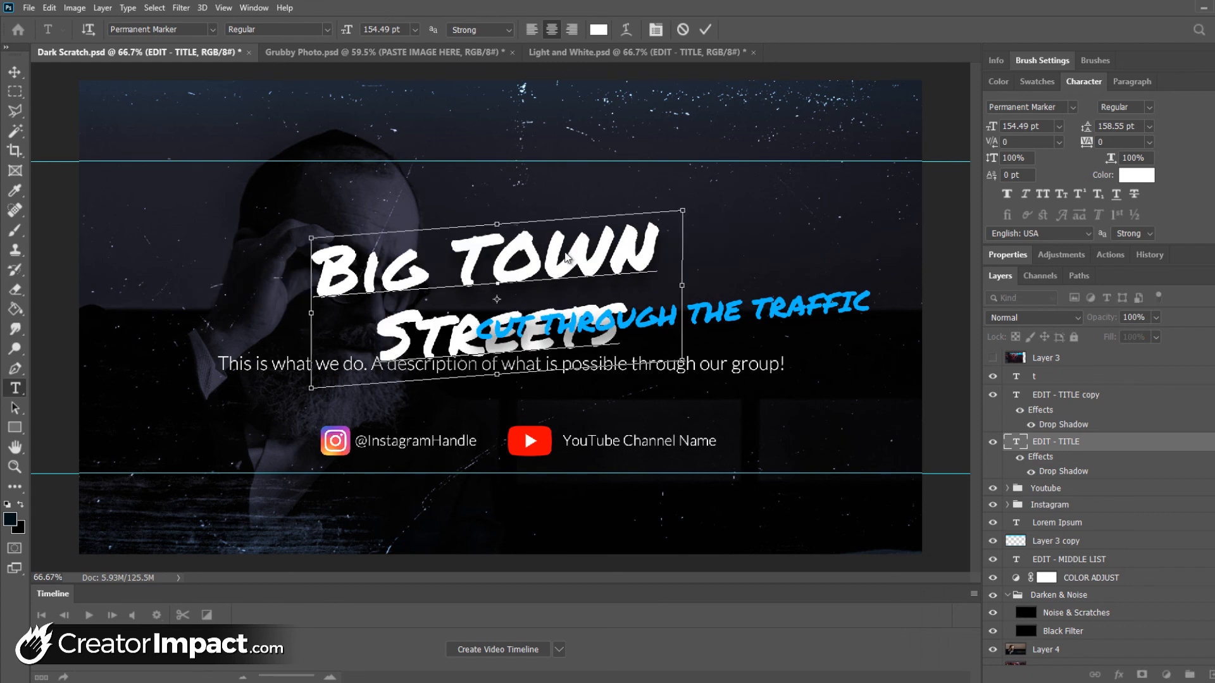
{"action": "key", "text": "ctrl+Return"}
{"action": "left_click_drag", "start_coordinate": [492, 273], "coordinate": [644, 208]}
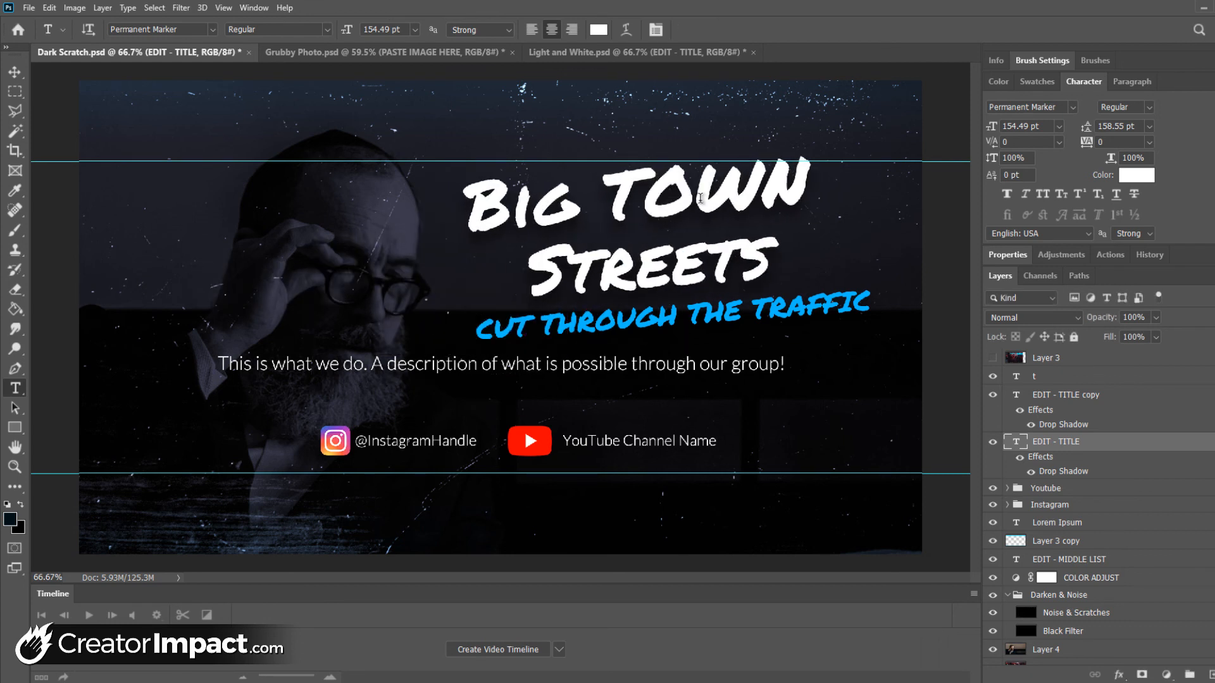